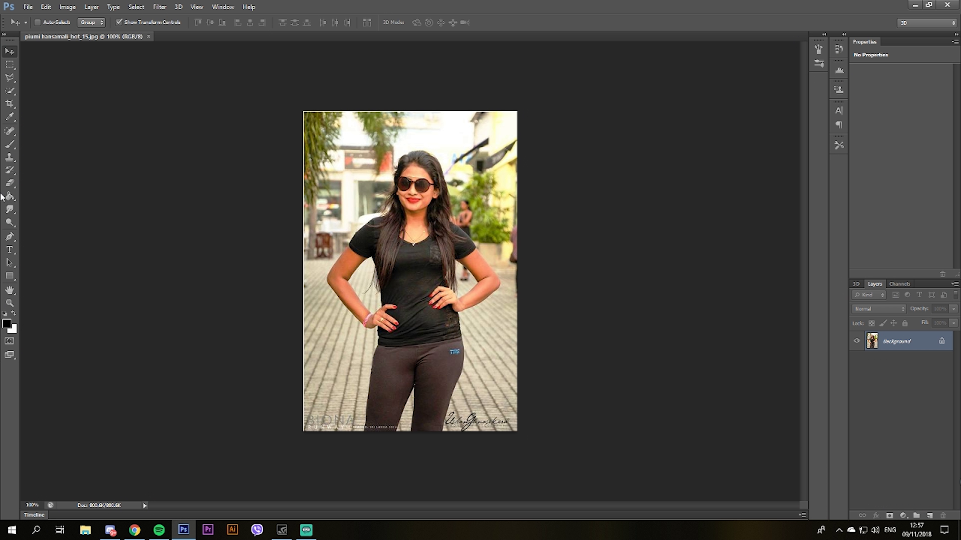
Crop the portrait to remove the signature strip at the bottom and trim the top slightly.
left_click(10, 104)
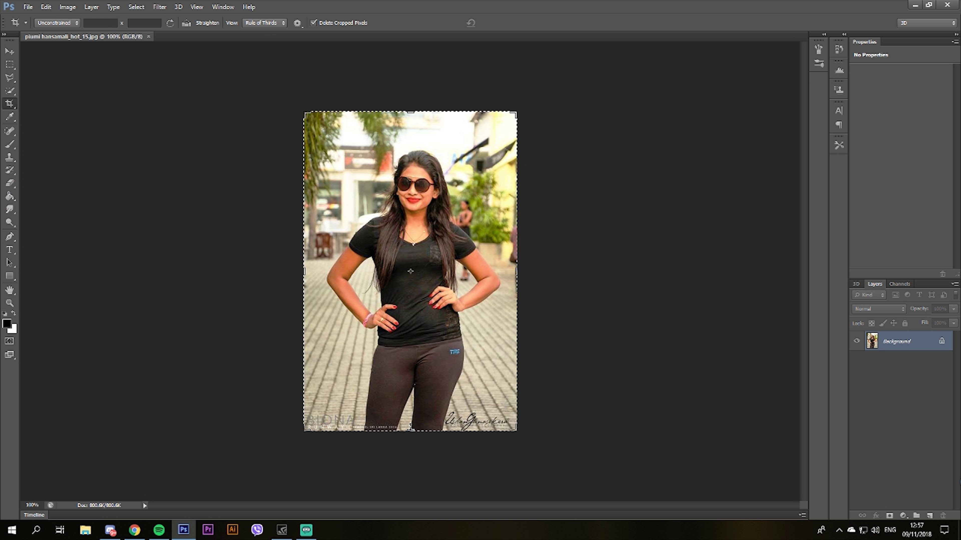
left_click_drag(410, 427, 412, 421)
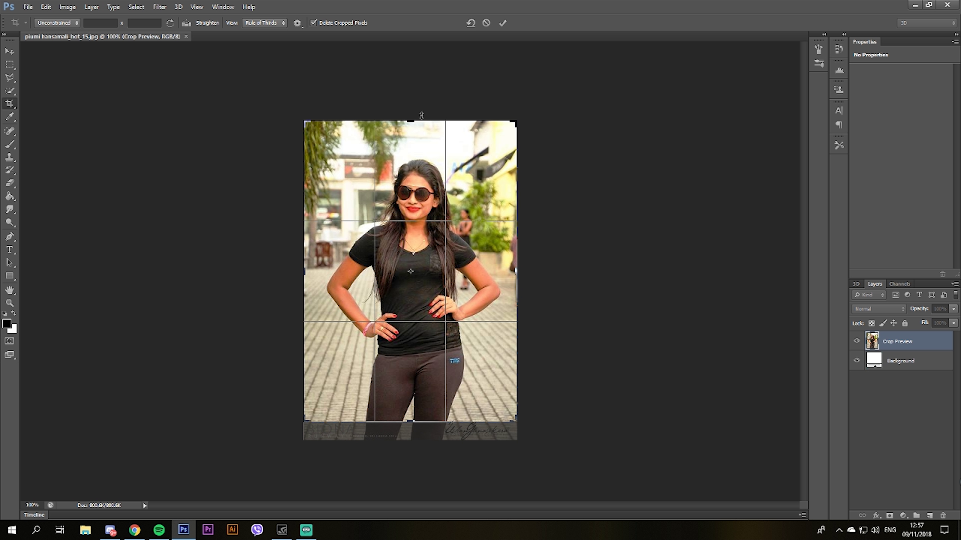
left_click_drag(412, 122, 411, 138)
left_click(503, 22)
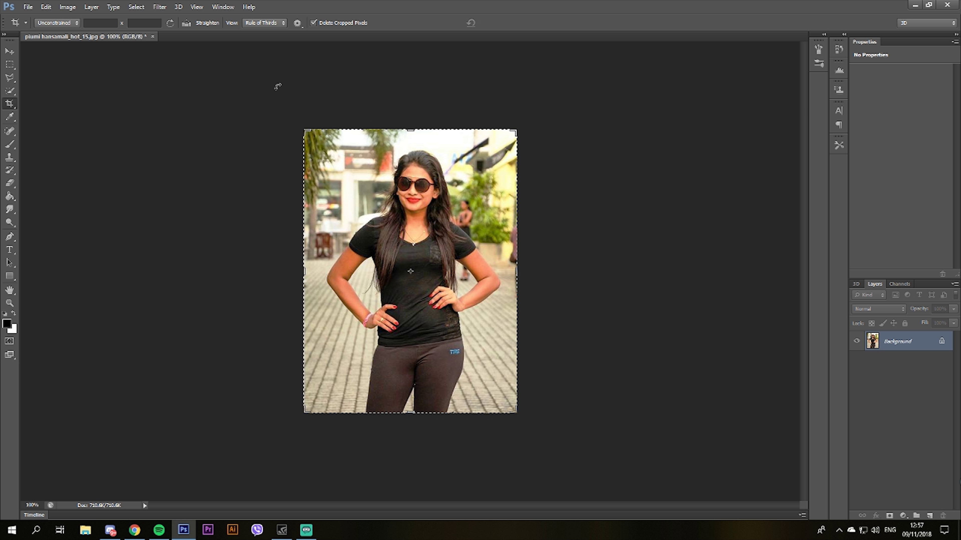
left_click(10, 64)
key("Return")
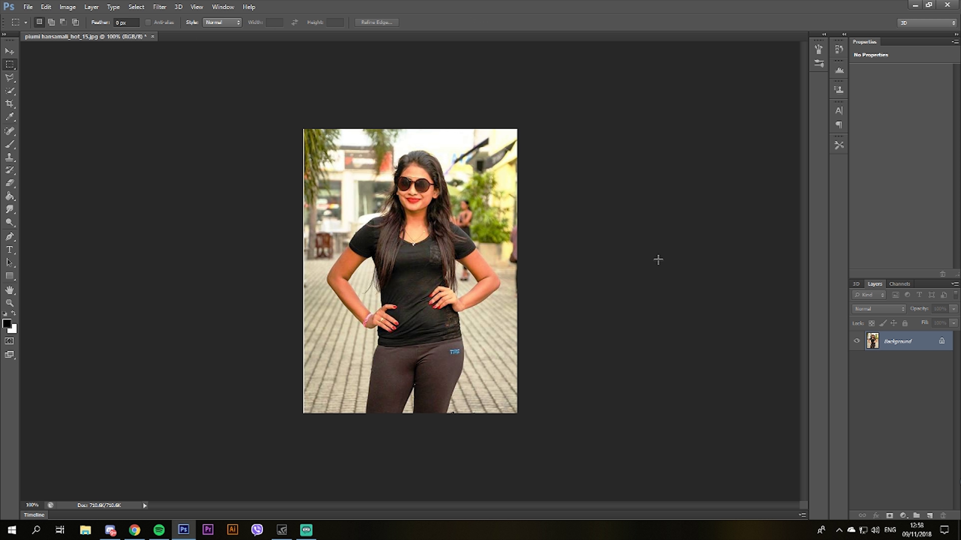
Add a new Layer 1 and convert the Background into an unlocked Layer 0.
left_click(10, 51)
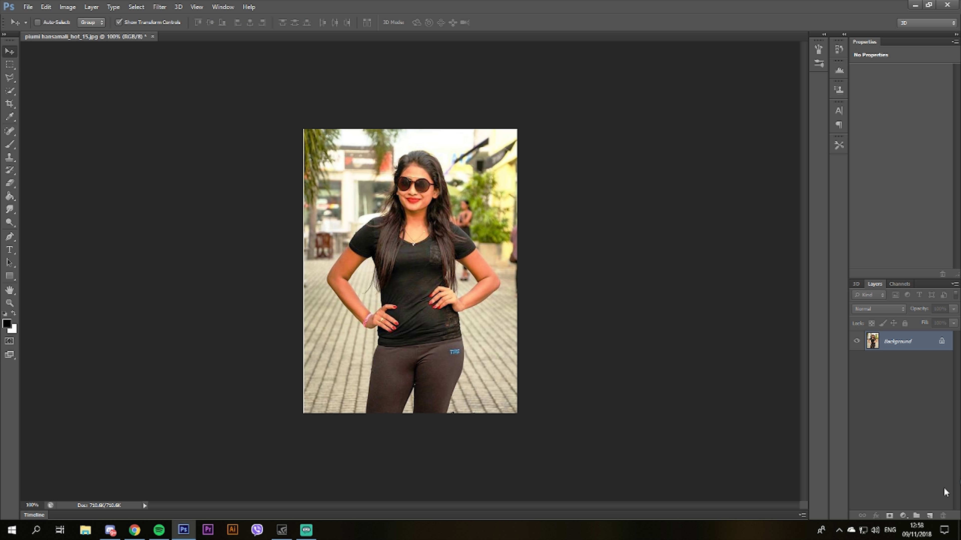
left_click(929, 515)
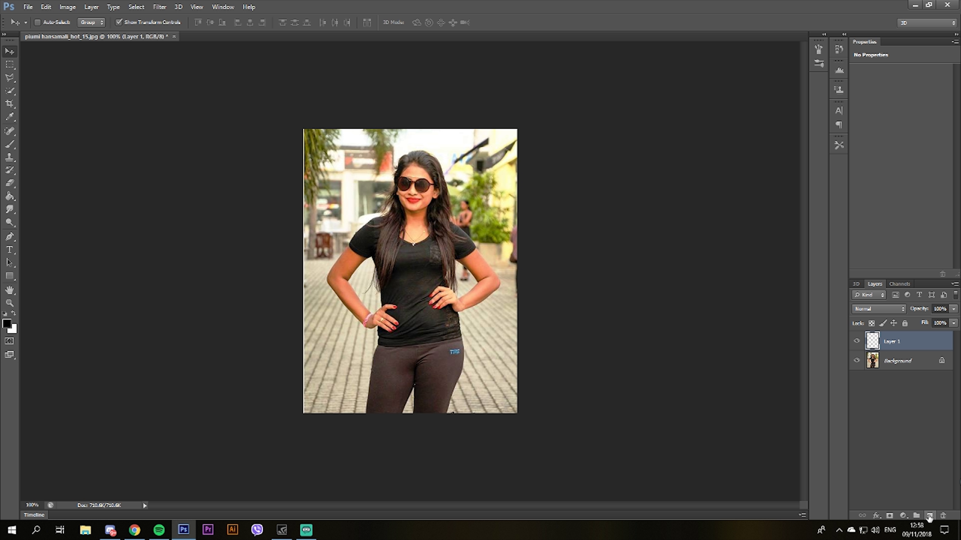
double_click(941, 361)
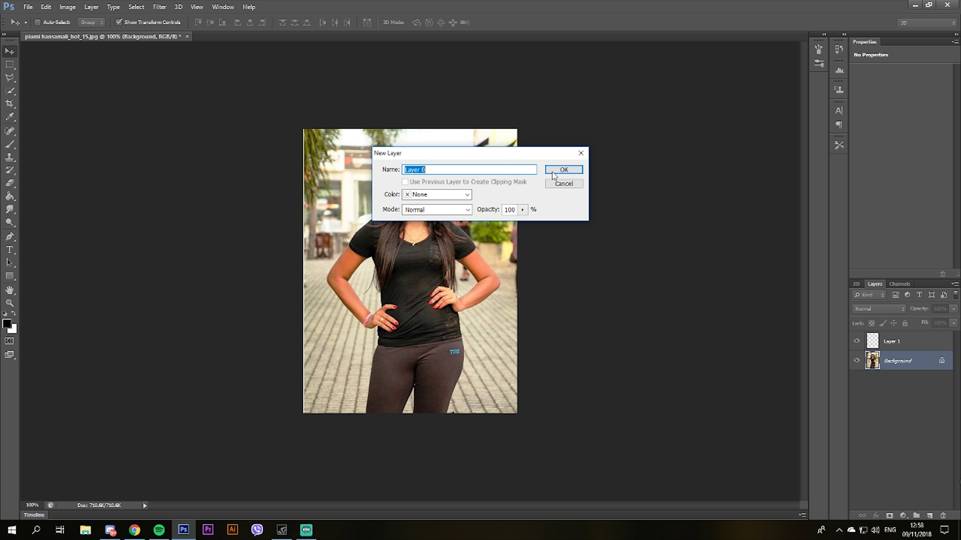
left_click(564, 168)
left_click(875, 350)
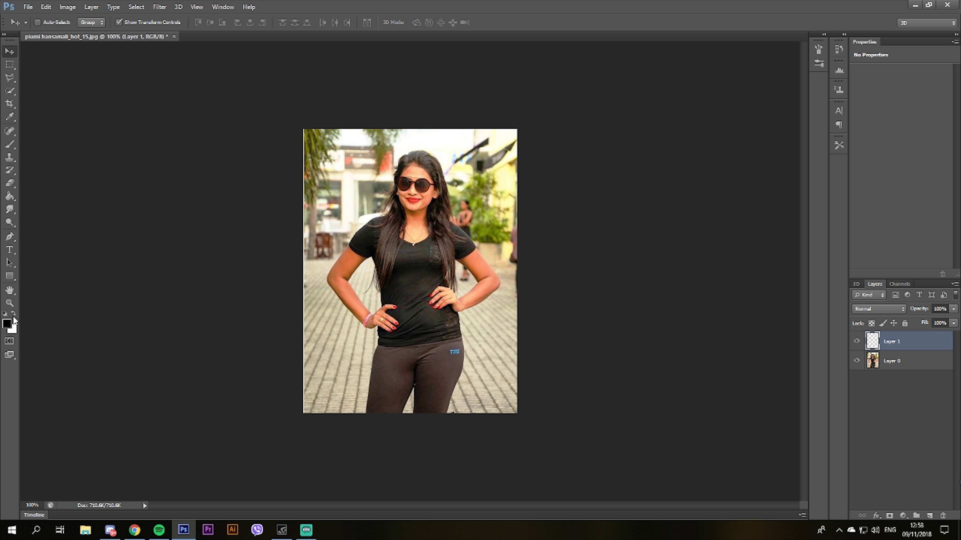
Fill Layer 1 with white using the Paint Bucket and move it below Layer 0.
left_click(10, 196)
left_click(52, 207)
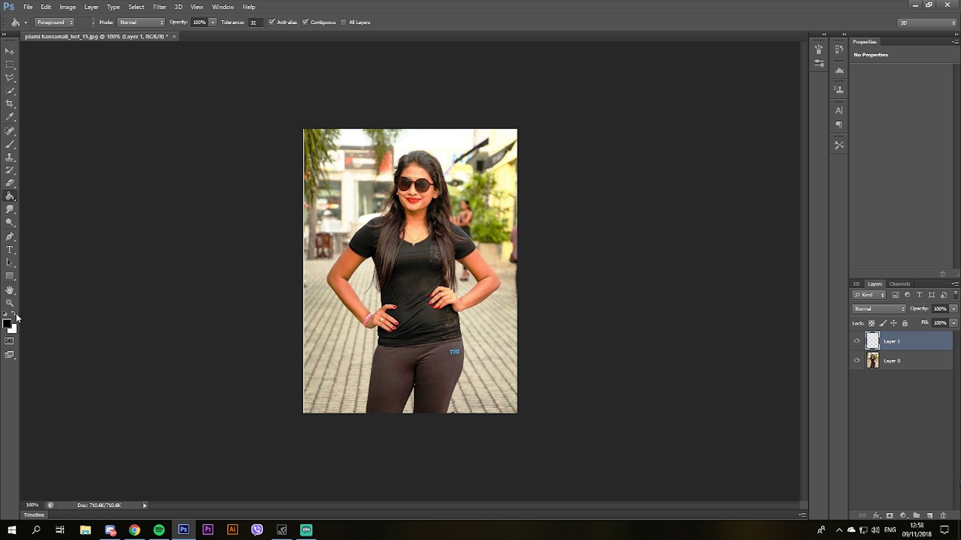
left_click(447, 281)
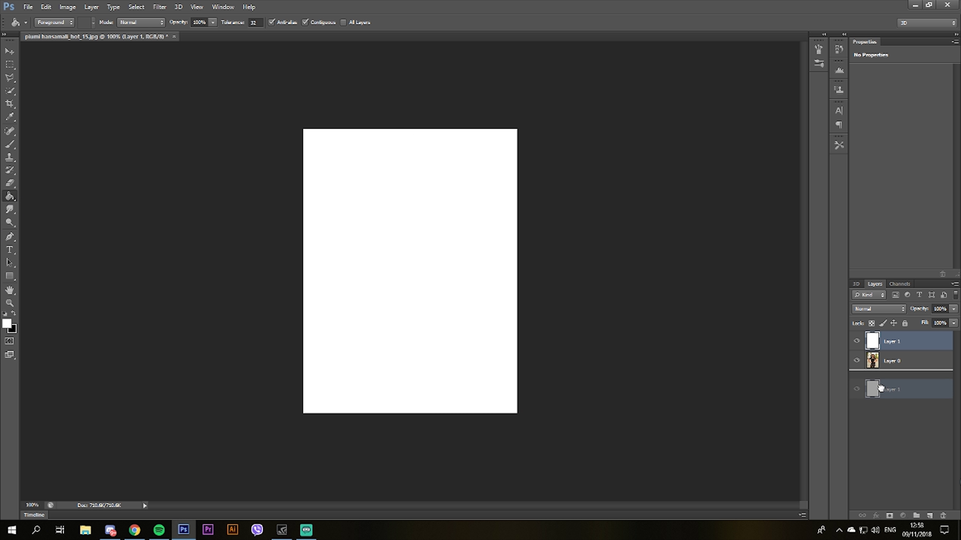
left_click_drag(874, 342, 878, 379)
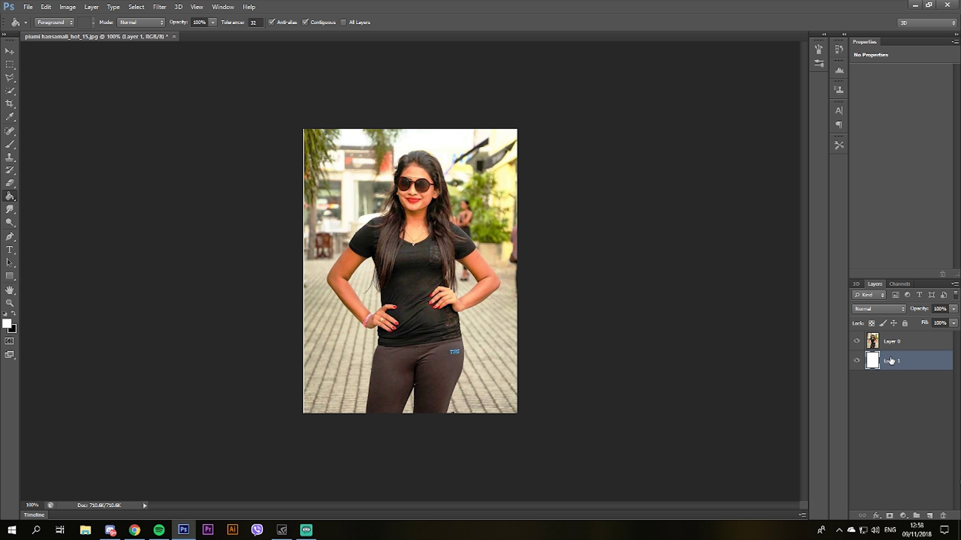
Undo the extra layer, then add a layer mask to Layer 0 and fill it black.
left_click(930, 516)
key("ctrl+z")
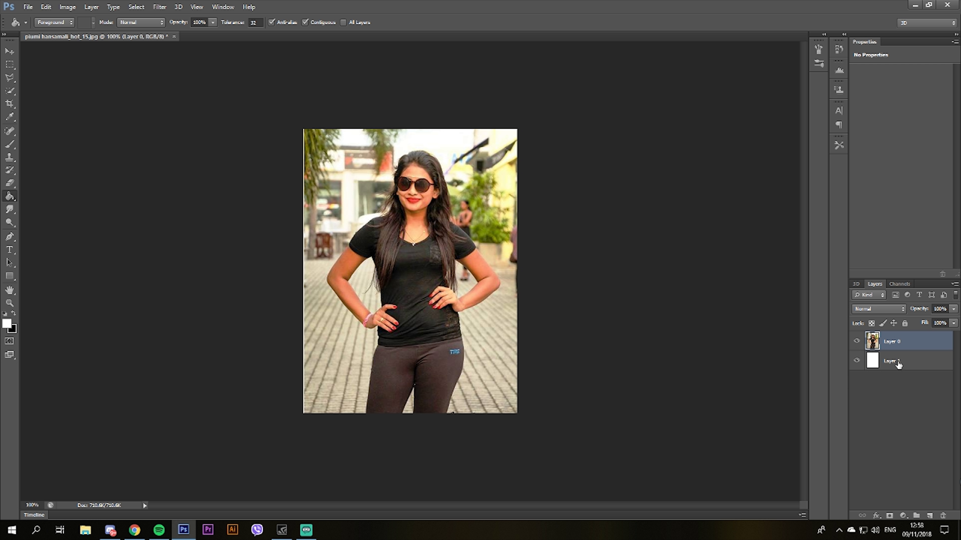
left_click(889, 516)
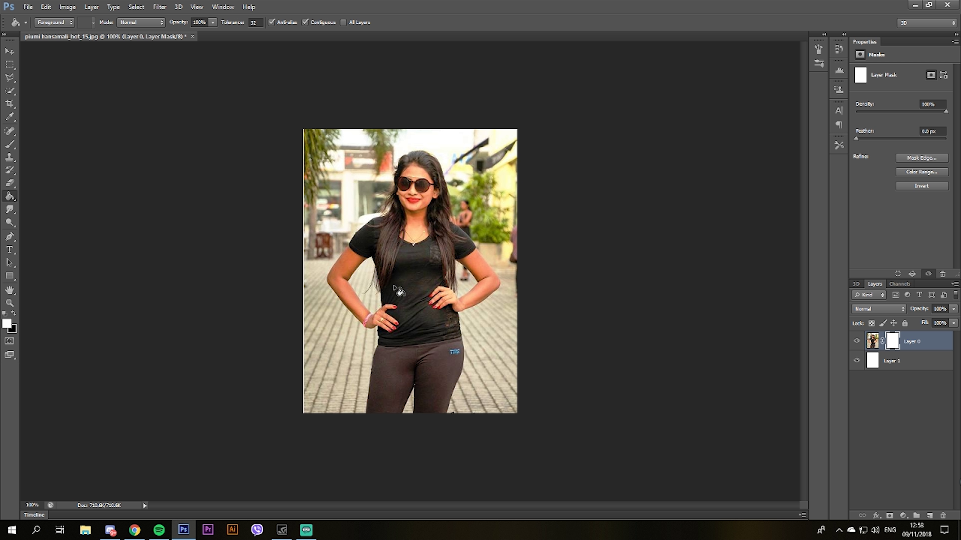
left_click(13, 313)
left_click(380, 295)
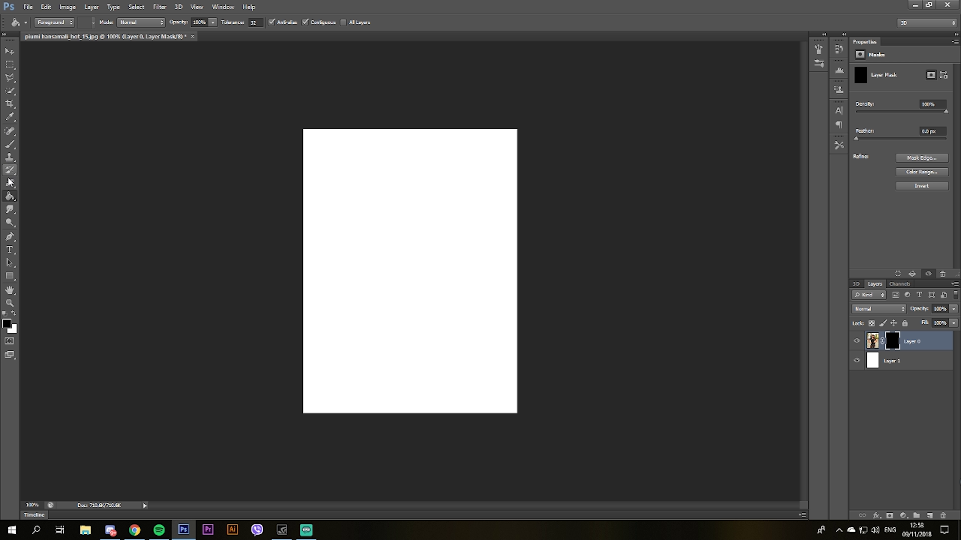
left_click_drag(9, 144, 43, 146)
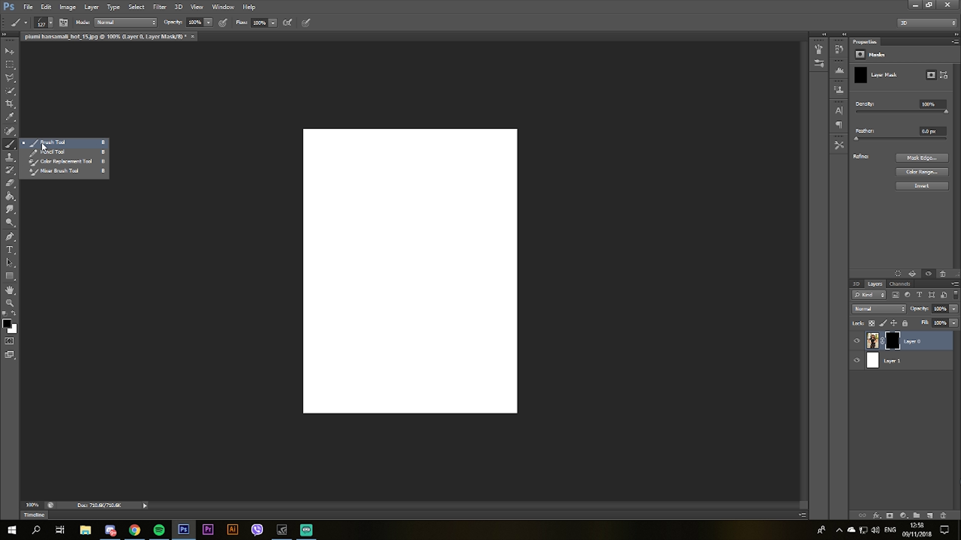
Pick the 112 grass brush tip and raise its spacing to 79% in the Brush panel.
right_click(349, 267)
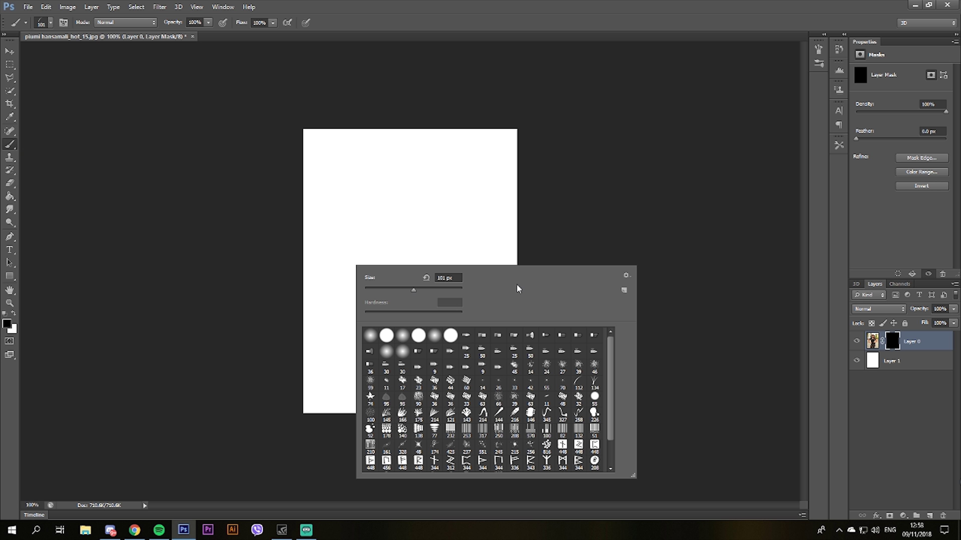
left_click(574, 383)
left_click(202, 9)
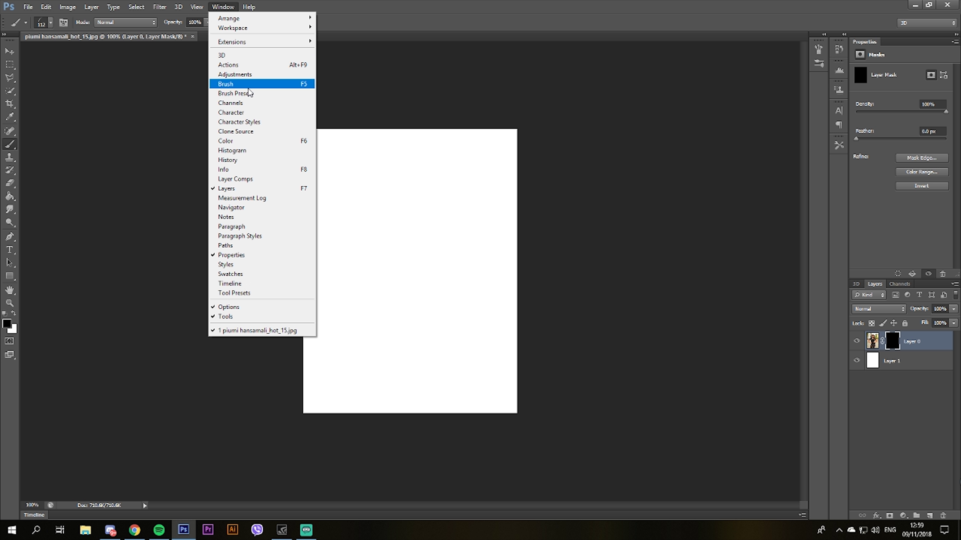
left_click(249, 87)
left_click_drag(705, 46, 711, 81)
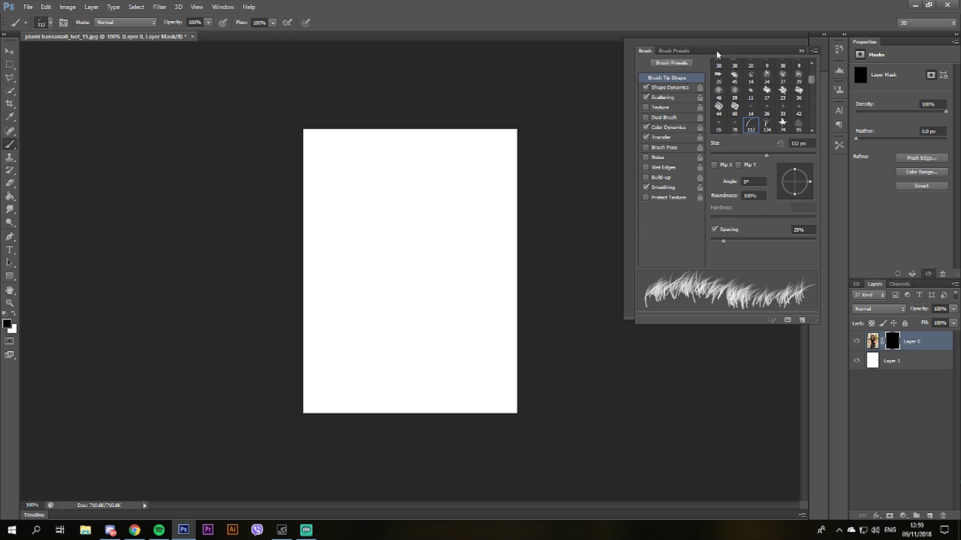
left_click_drag(717, 266, 741, 266)
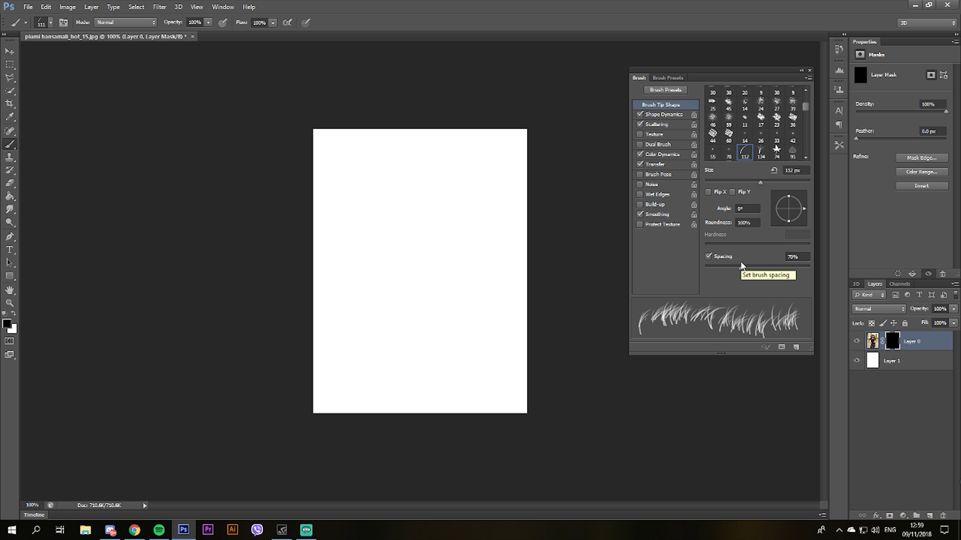
mouse_move(741, 262)
left_mouse_down()
mouse_move(750, 267)
mouse_move(726, 268)
mouse_move(756, 265)
left_mouse_up()
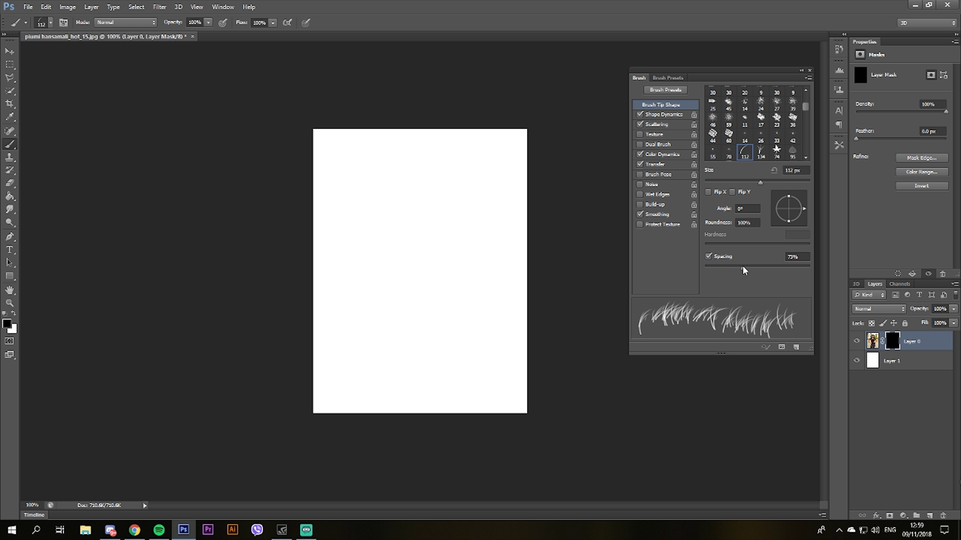
Keep the 112 grass tip, raise its spacing to 99%, and shrink the brush size.
left_click(761, 153)
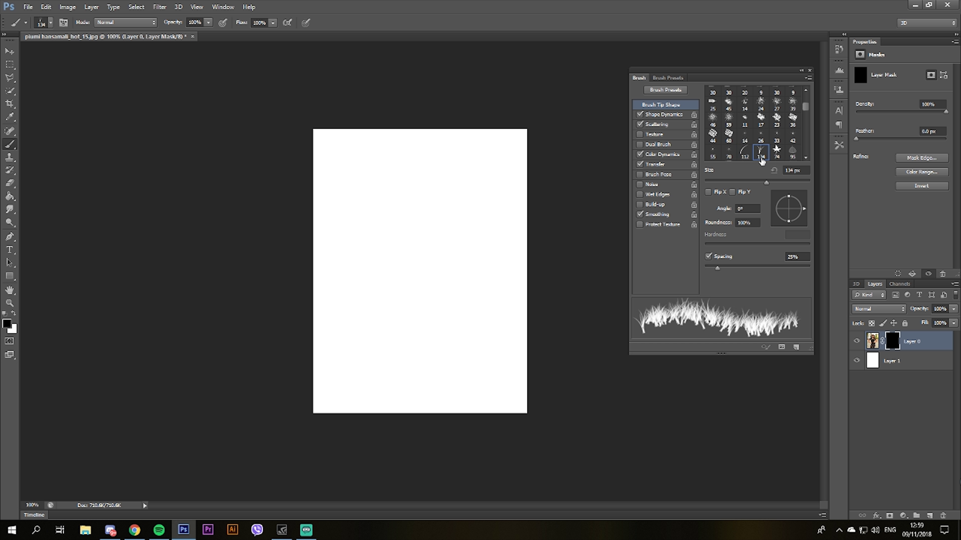
left_click(746, 154)
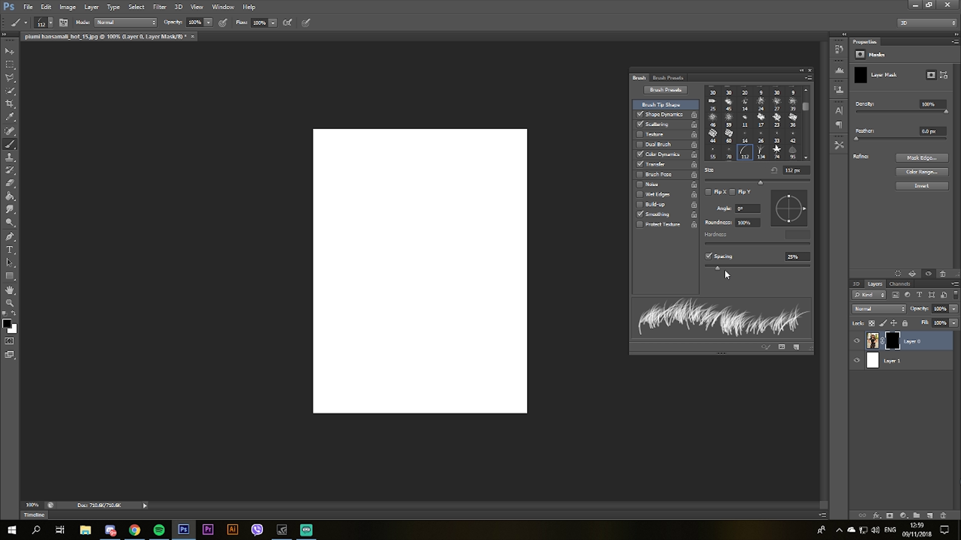
left_click_drag(724, 268, 756, 264)
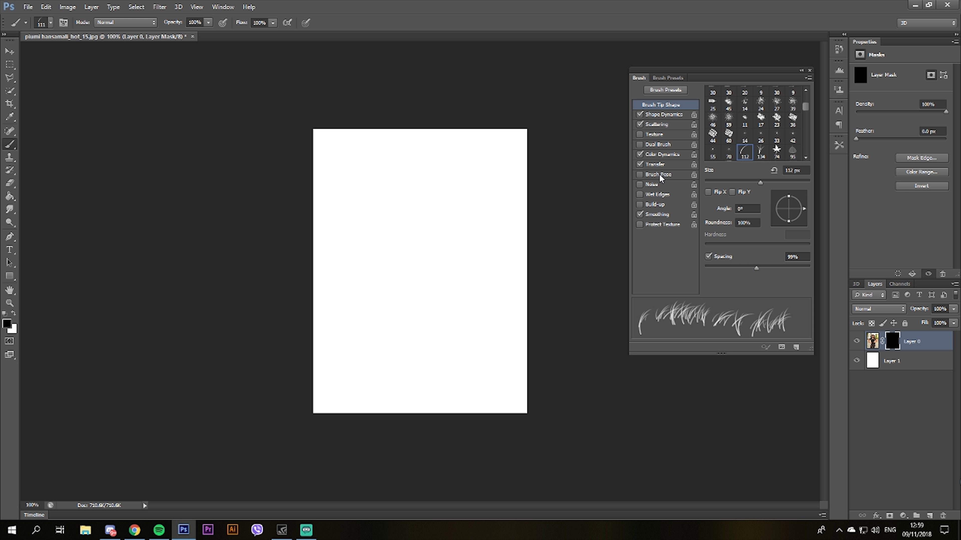
left_click(645, 166)
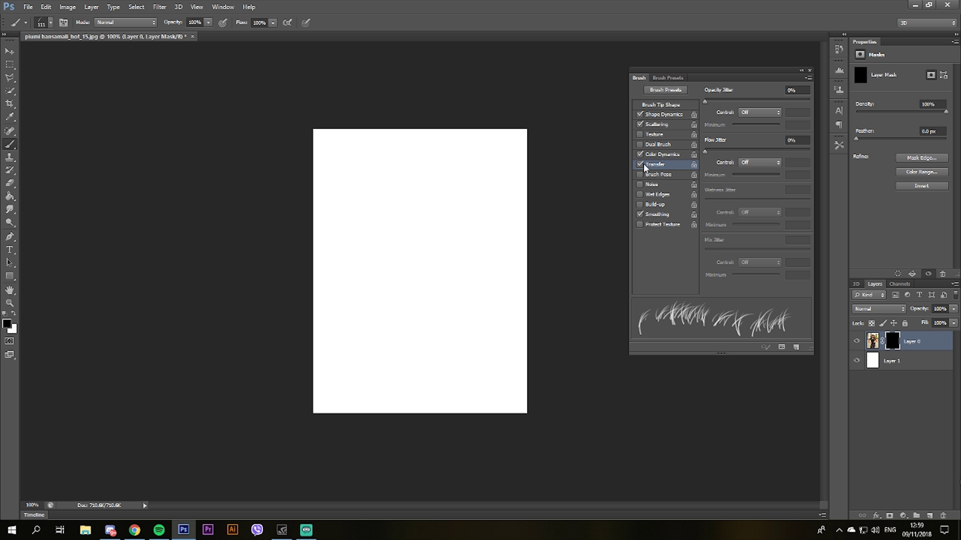
left_click(669, 90)
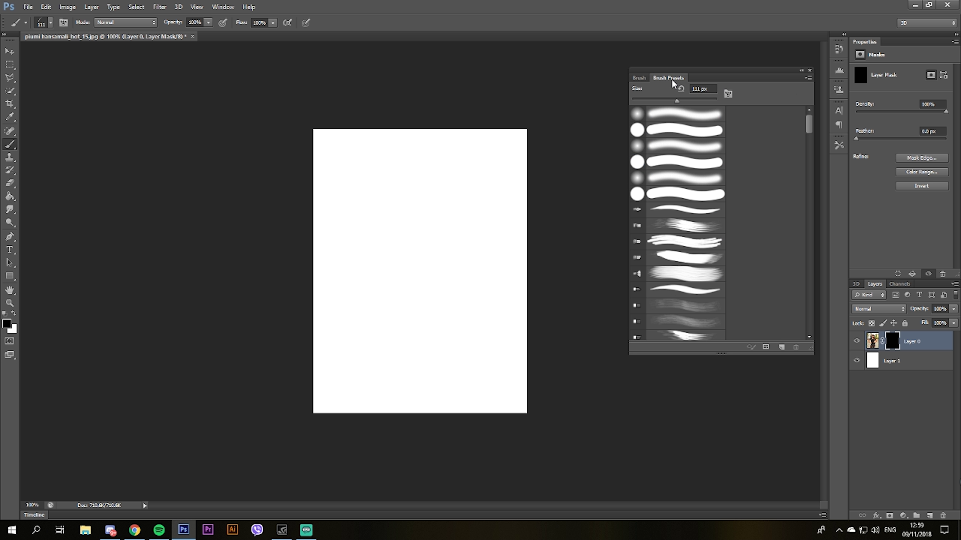
left_click(639, 78)
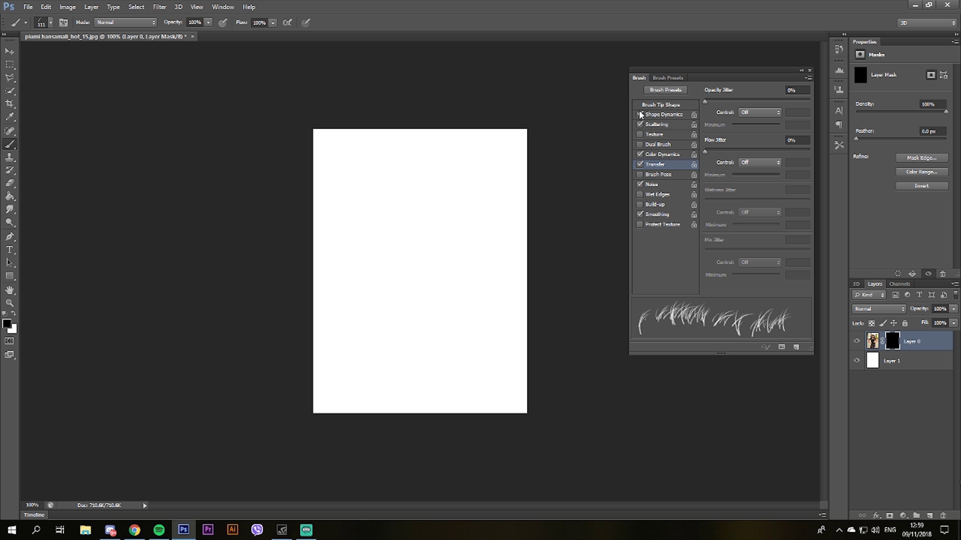
left_click(667, 91)
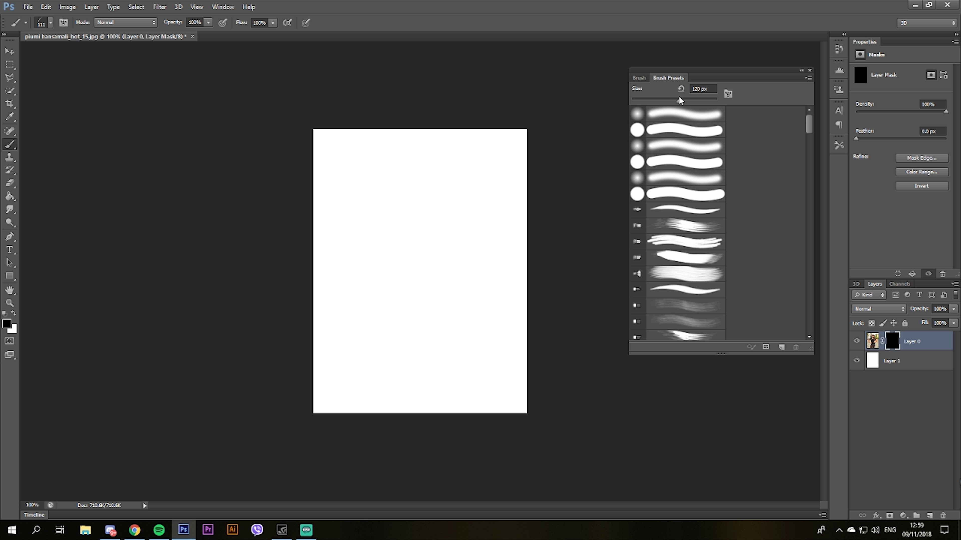
left_click_drag(679, 100, 666, 100)
Paint a test grass stroke on the mask and dock the Brush panel on the right.
left_click(639, 78)
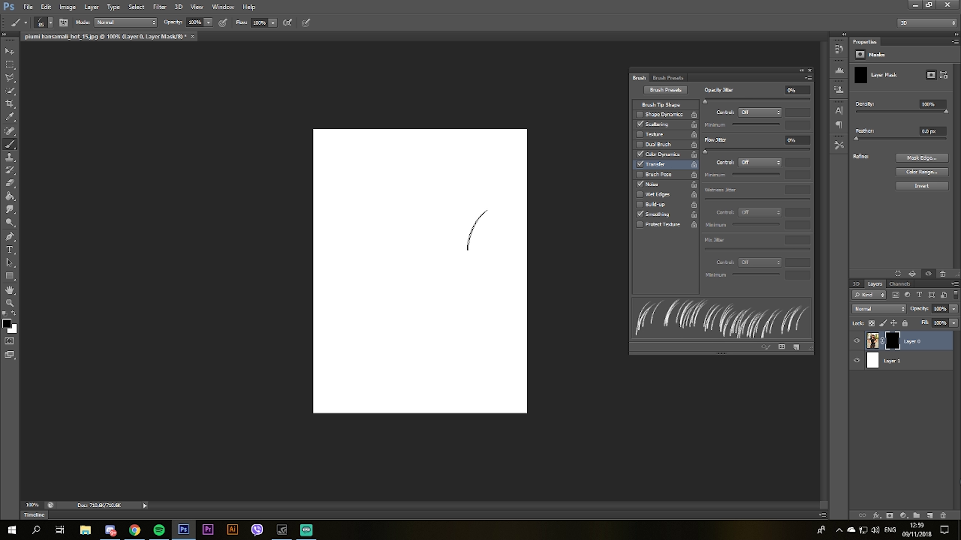
left_click(450, 221)
left_click(801, 70)
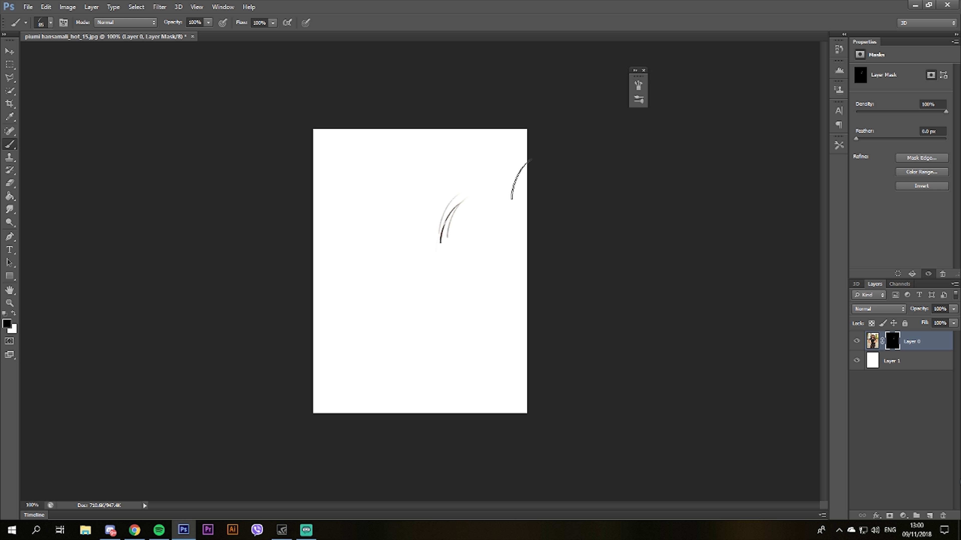
left_click(219, 7)
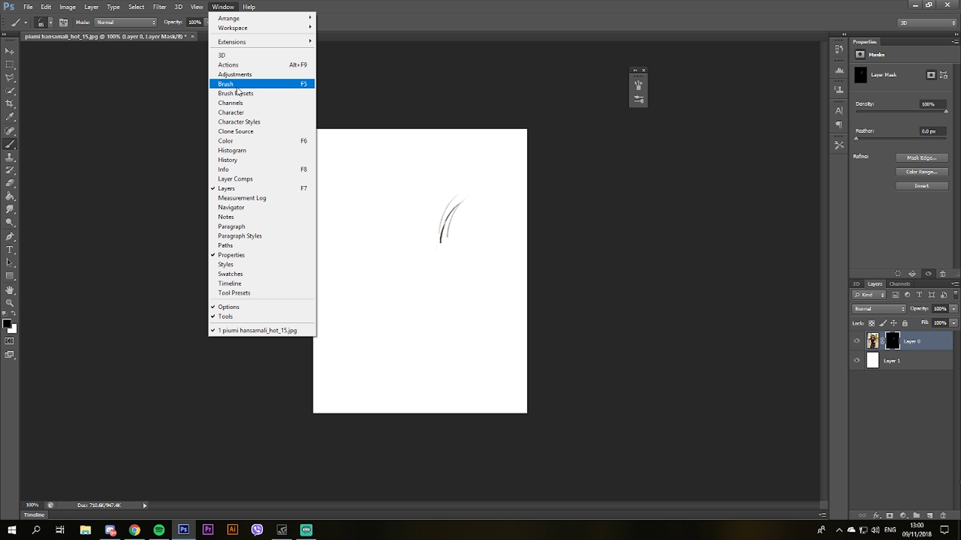
left_click(229, 83)
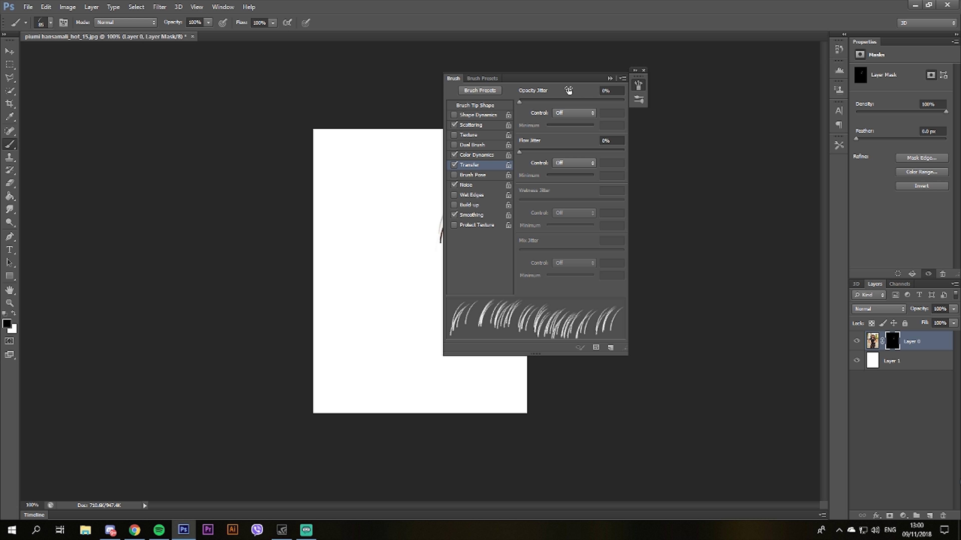
left_click_drag(551, 81, 744, 91)
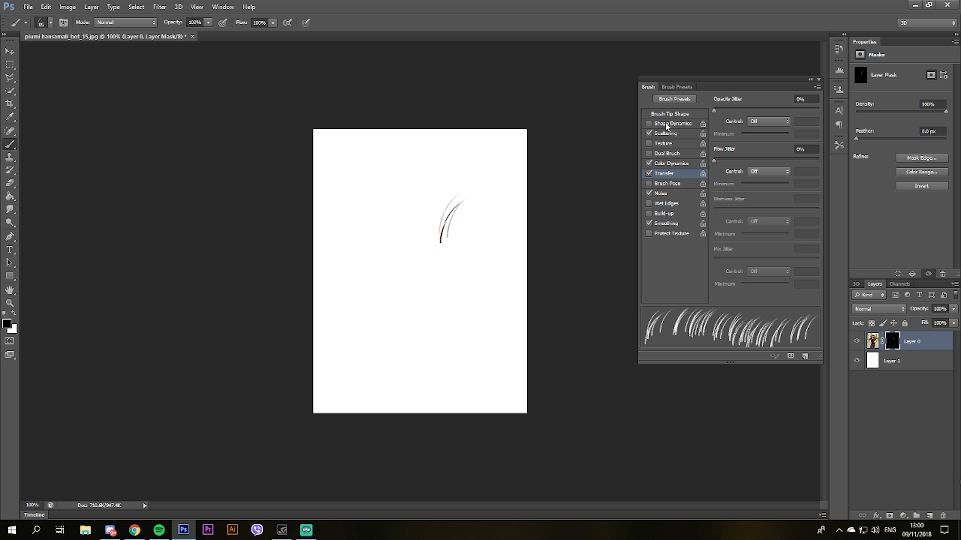
Turn Shape Dynamics on and Noise off for the grass brush.
left_click(648, 123)
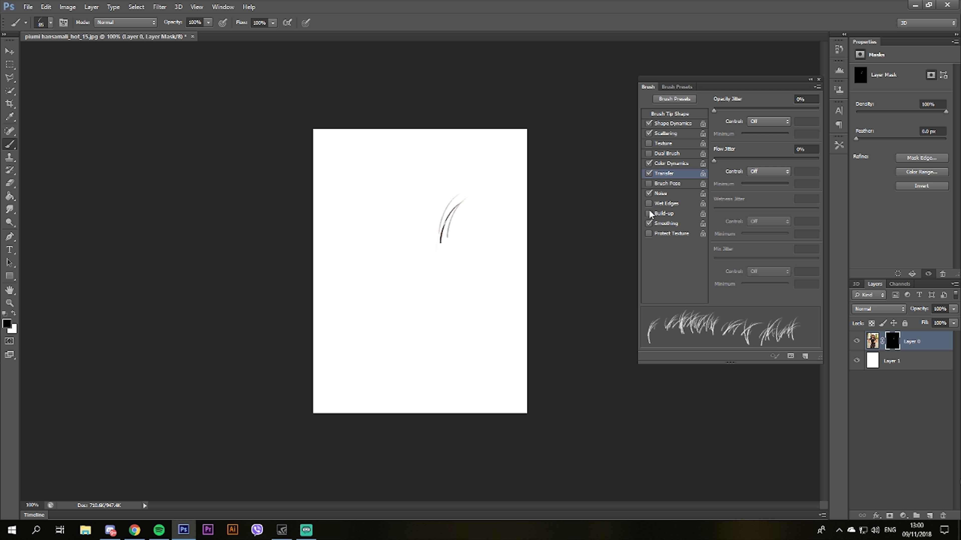
left_click(649, 193)
left_click(672, 88)
left_click(650, 89)
left_click(809, 79)
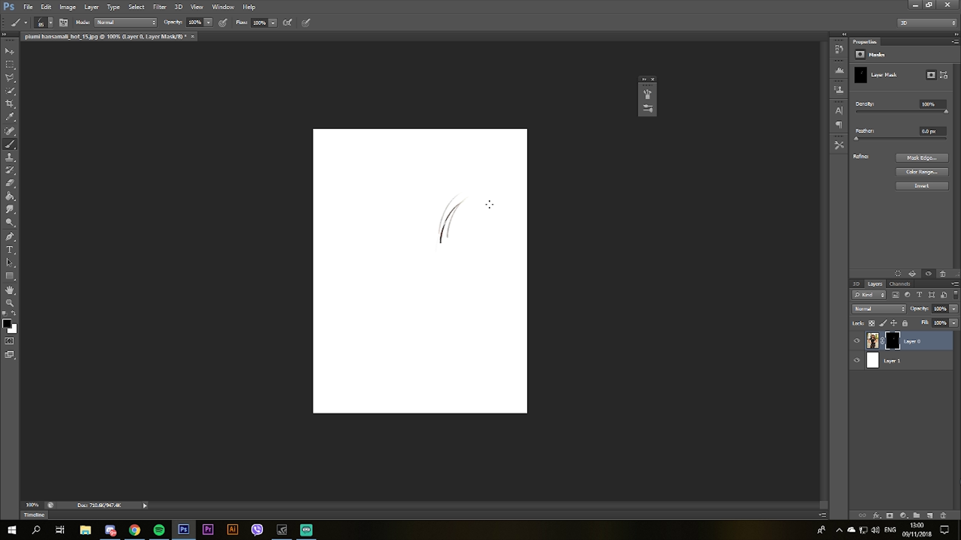
Select the 112 px grass brush tip and enable Brush Pose.
right_click(491, 229)
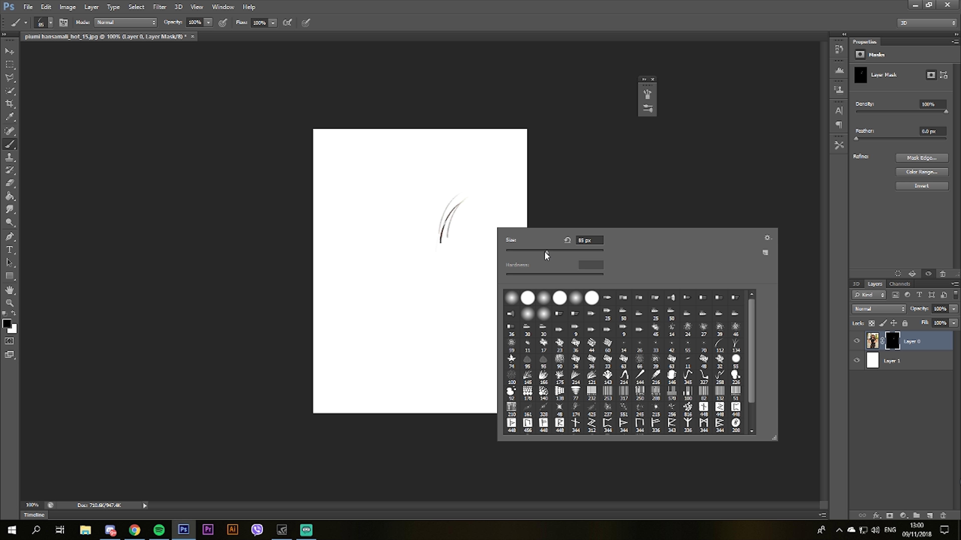
left_click_drag(547, 253, 563, 252)
left_click(719, 346)
left_click(647, 94)
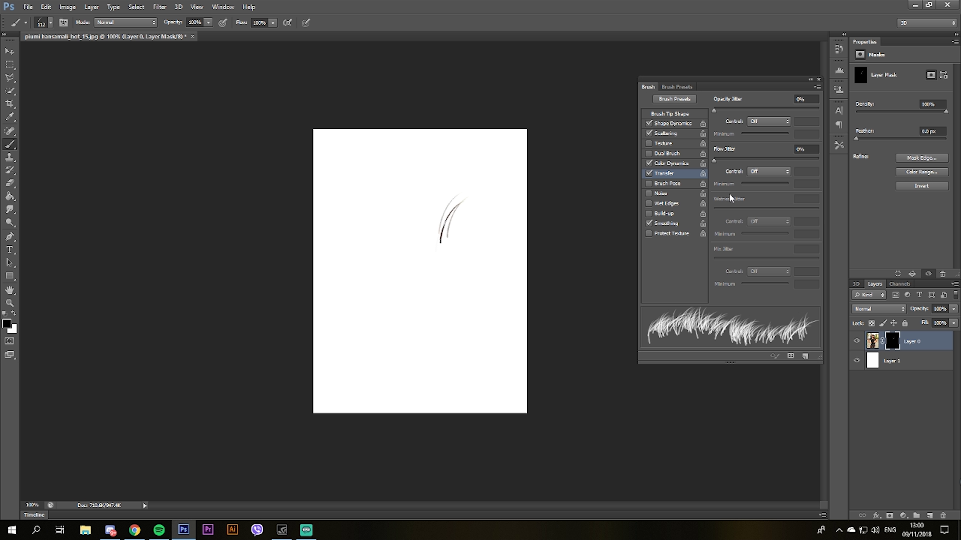
left_click(668, 184)
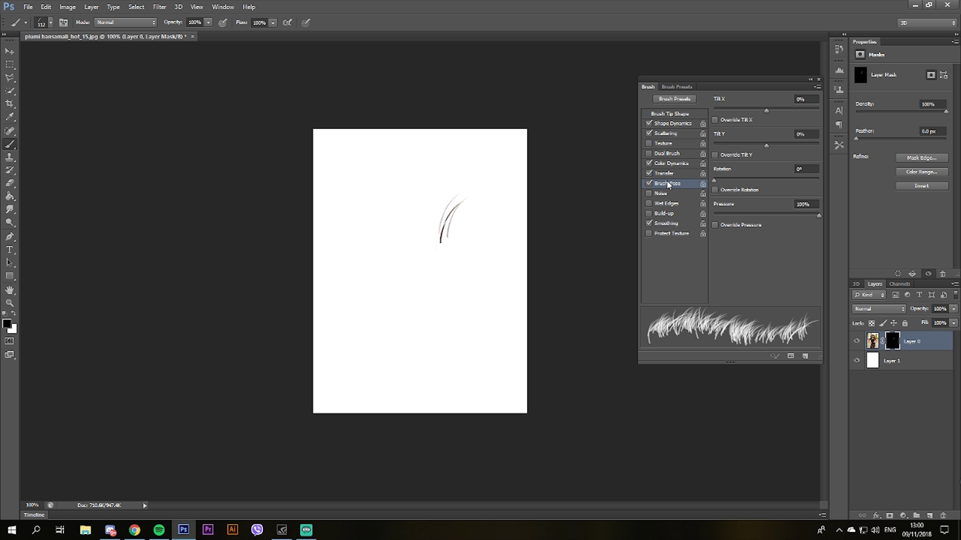
left_click(674, 99)
left_click(647, 86)
right_click(478, 225)
Set the brush to 288 px, paint a large revealing stroke, then reduce it to 164 px.
type("288")
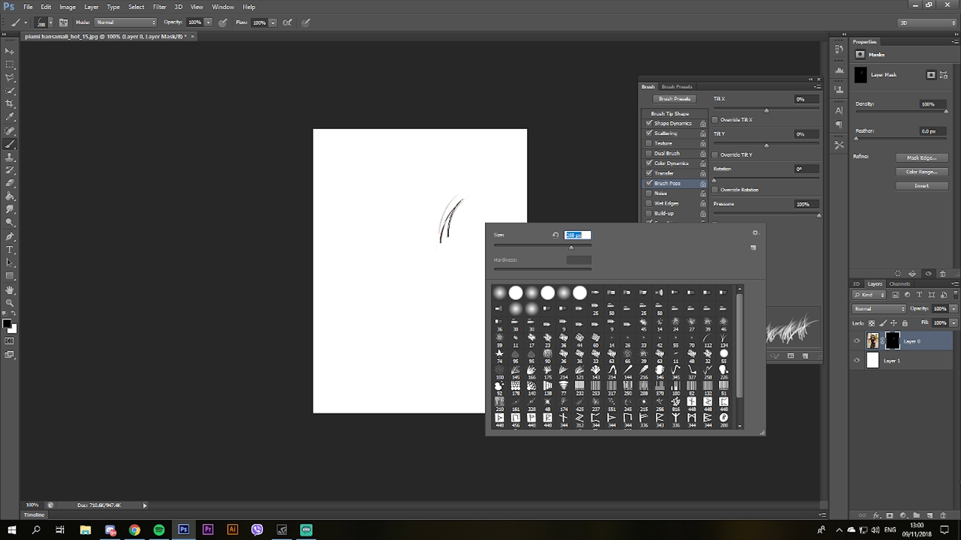
key("Return")
left_click_drag(431, 269, 507, 161)
right_click(478, 246)
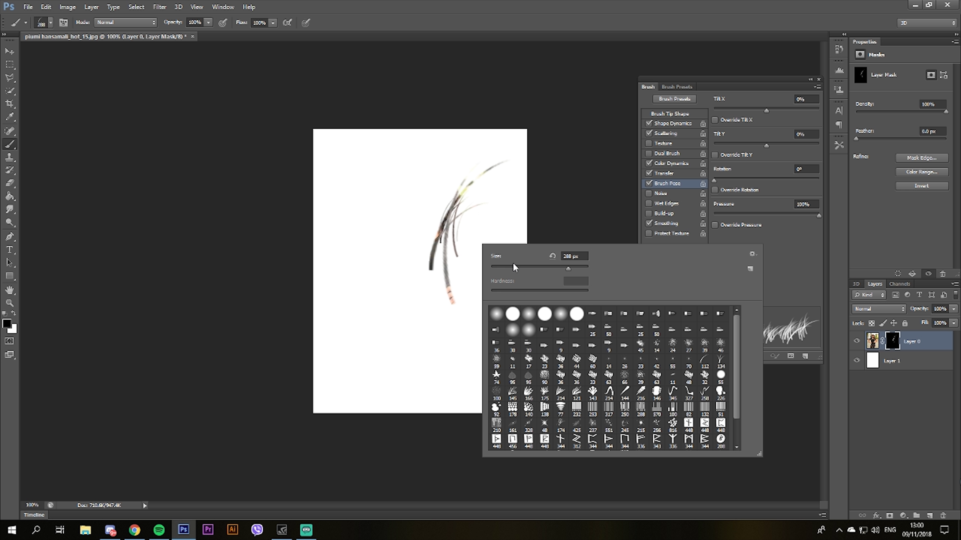
mouse_move(549, 267)
left_mouse_down()
mouse_move(568, 271)
mouse_move(536, 269)
mouse_move(562, 268)
left_mouse_up()
Stamp grass strands on the mask across the top, centre and lower right of the figure.
left_click(428, 184)
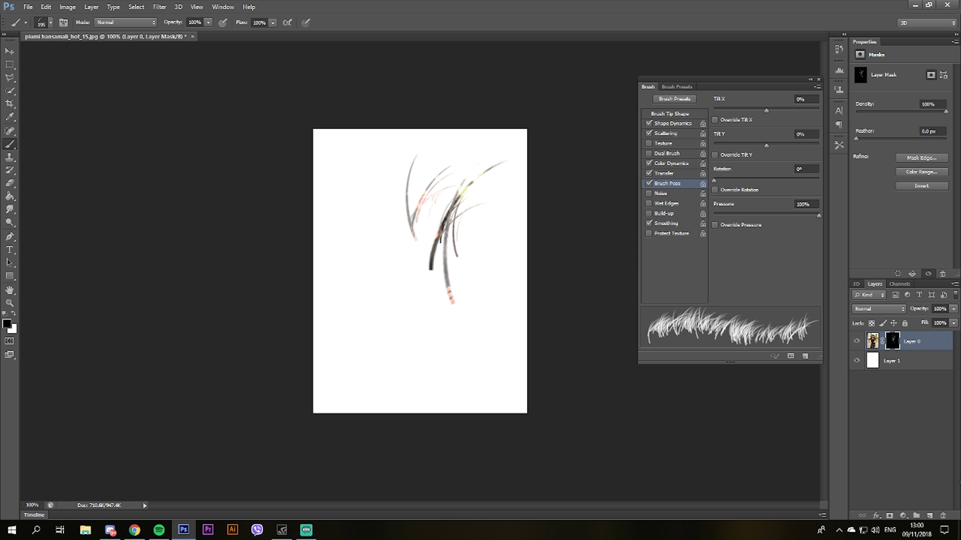
left_click(443, 210)
left_click(459, 251)
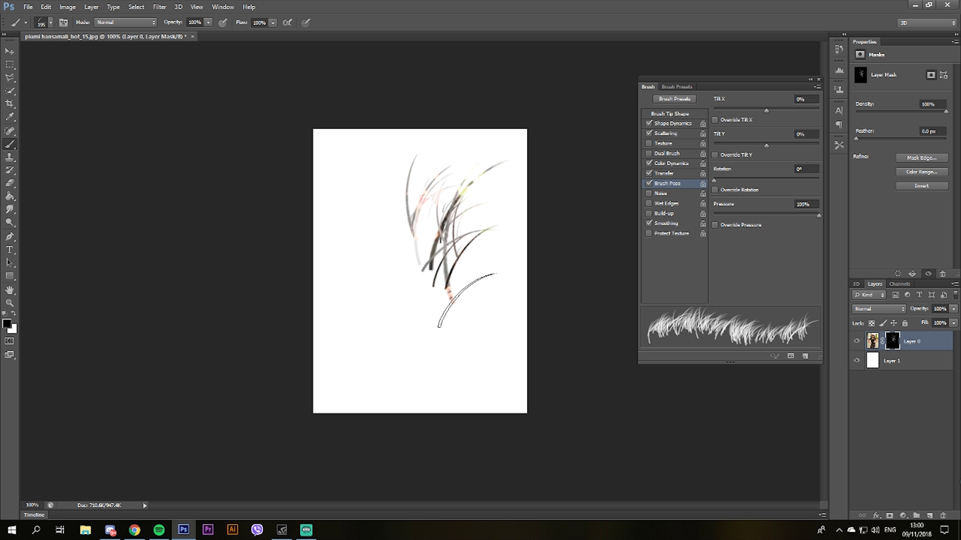
left_click(473, 301)
left_click(481, 231)
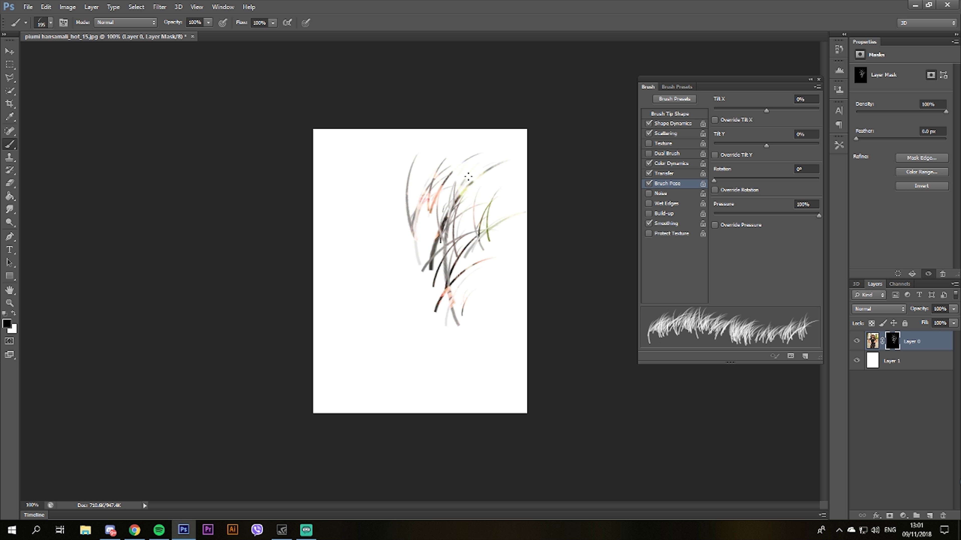
left_click(435, 178)
Resize the brush to 246 px and stamp more strands across the figure.
right_click(474, 183)
left_click(453, 189)
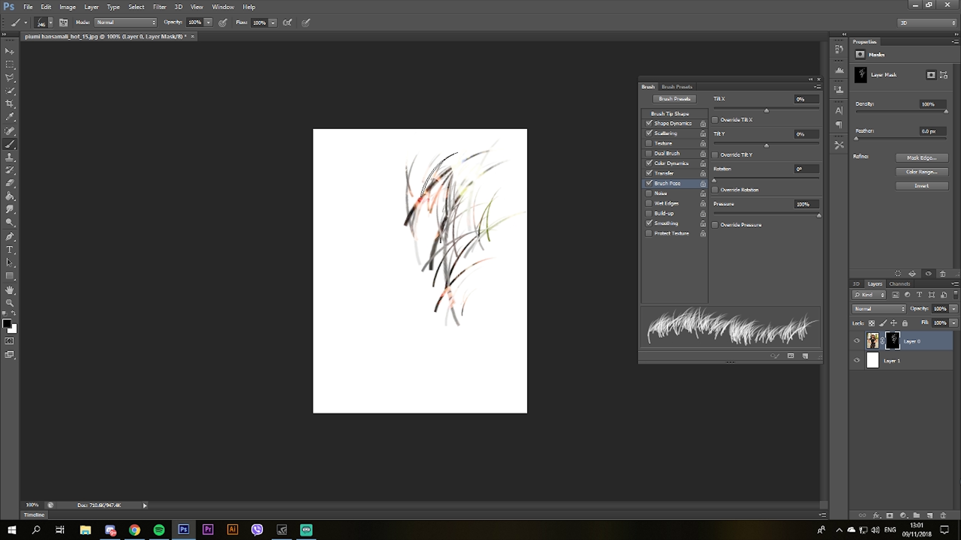
left_click(423, 179)
left_click(494, 195)
left_click(463, 181)
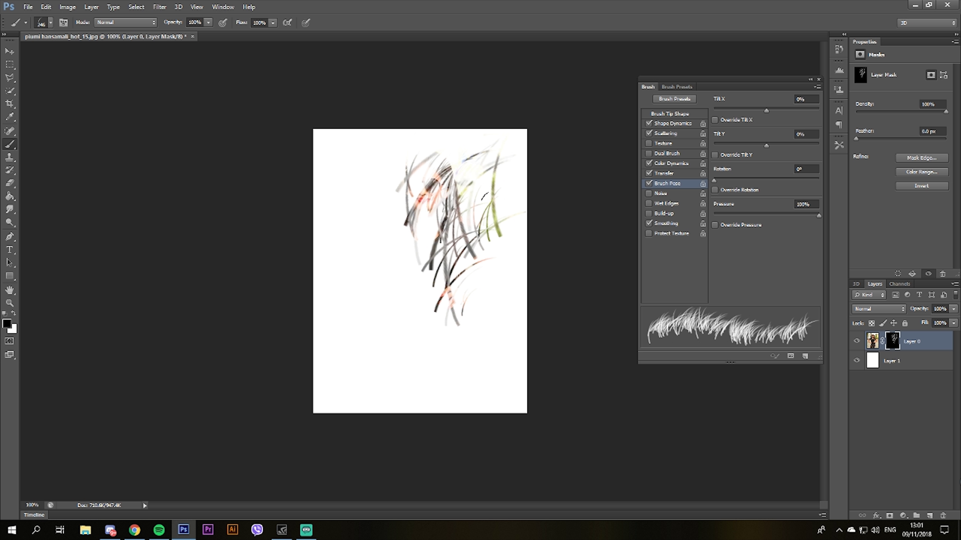
left_click(477, 246)
left_click(461, 272)
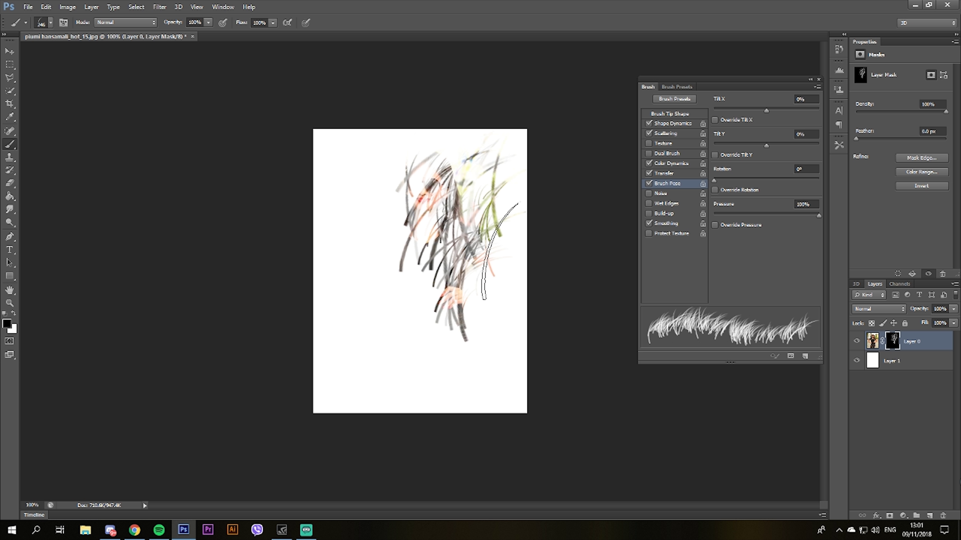
left_click(435, 206)
left_click(486, 153)
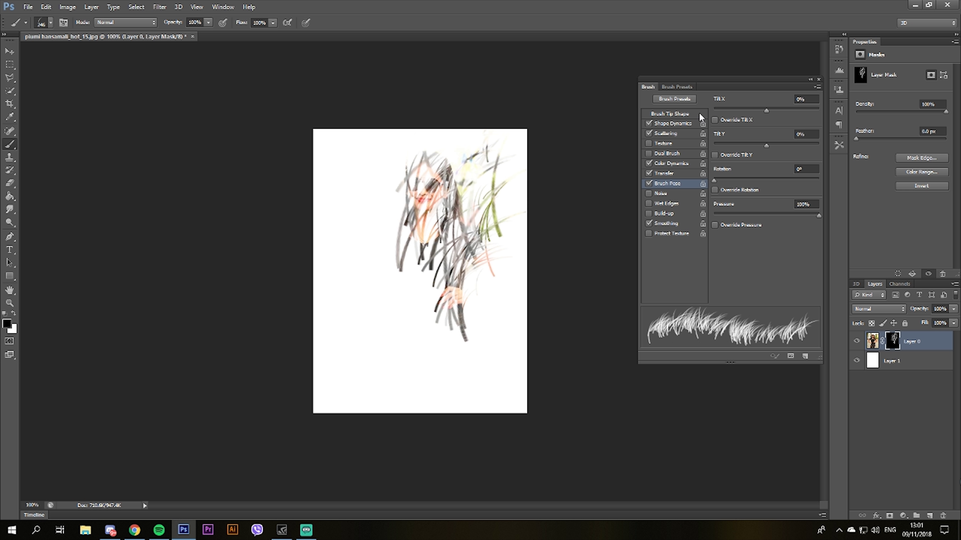
Turn off Brush Pose and paint strokes revealing the face and hair.
left_click(649, 184)
left_click_drag(476, 159, 454, 197)
left_click_drag(446, 140, 423, 181)
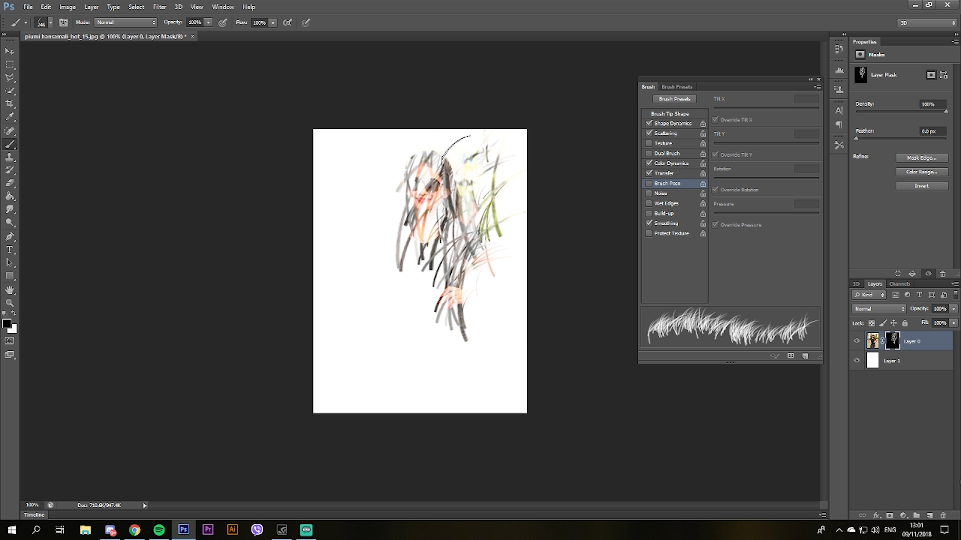
mouse_move(488, 178)
left_mouse_down()
mouse_move(476, 201)
mouse_move(405, 212)
left_mouse_up()
left_click_drag(514, 204, 454, 250)
left_click_drag(499, 227, 446, 302)
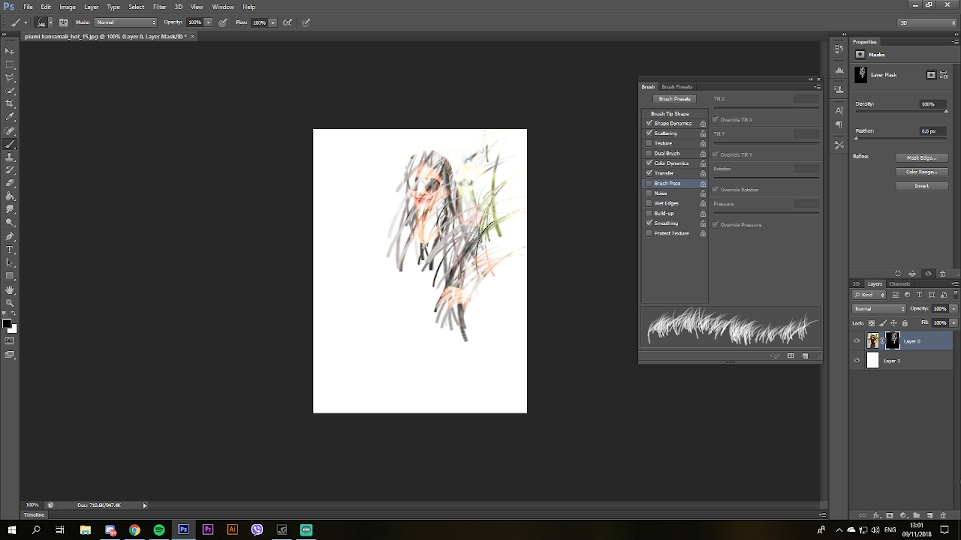
Paint strokes revealing the face, sunglasses, more hair and the lower figure.
left_click_drag(426, 254, 453, 197)
mouse_move(427, 155)
left_mouse_down()
mouse_move(397, 262)
mouse_move(469, 227)
mouse_move(416, 333)
left_mouse_up()
left_click_drag(453, 227, 374, 287)
left_click_drag(442, 189, 359, 284)
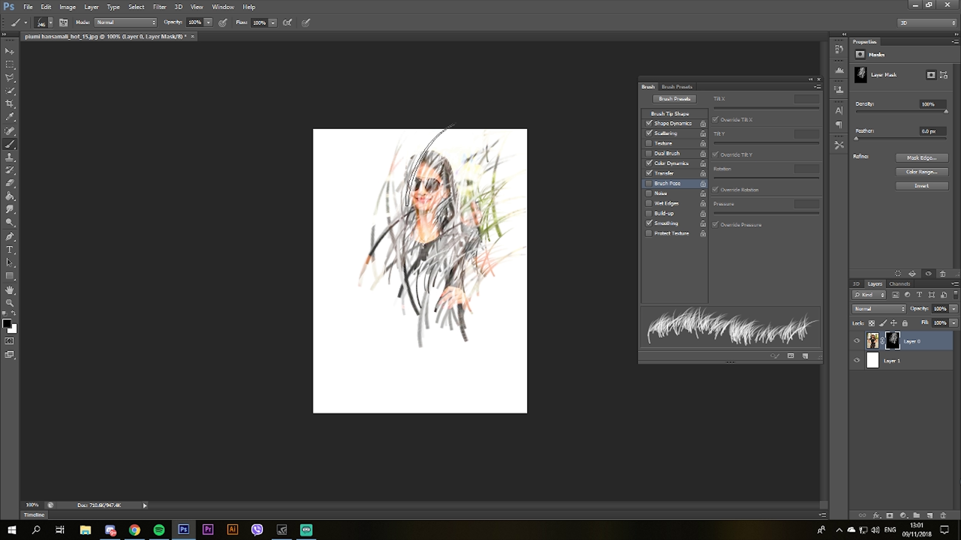
left_click(676, 87)
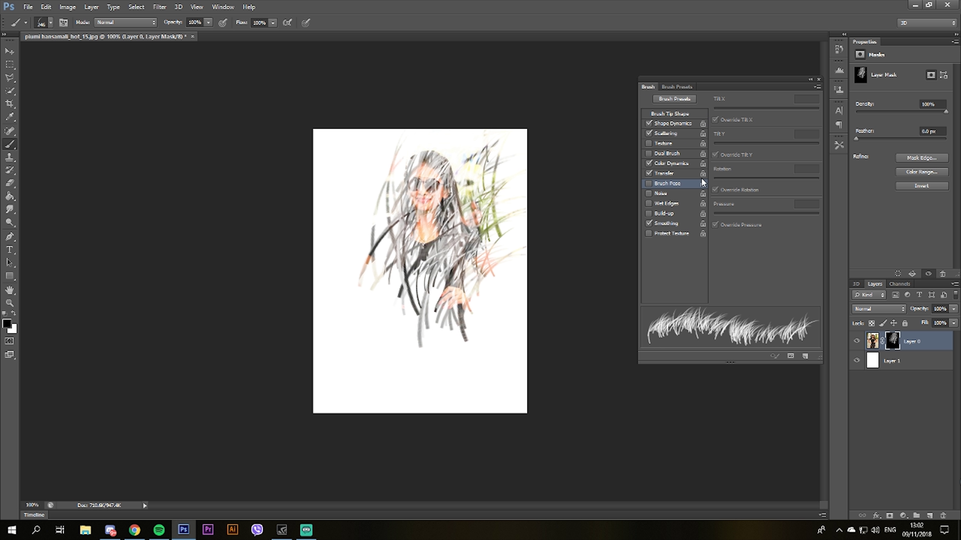
Reveal the lips, torso and arms, plus arc strands across the lower right.
mouse_move(424, 186)
left_mouse_down()
mouse_move(488, 265)
mouse_move(381, 242)
left_mouse_up()
mouse_move(443, 167)
left_mouse_down()
mouse_move(363, 249)
mouse_move(427, 211)
mouse_move(433, 230)
mouse_move(378, 303)
left_mouse_up()
left_click_drag(397, 265, 412, 367)
left_click_drag(401, 151, 463, 227)
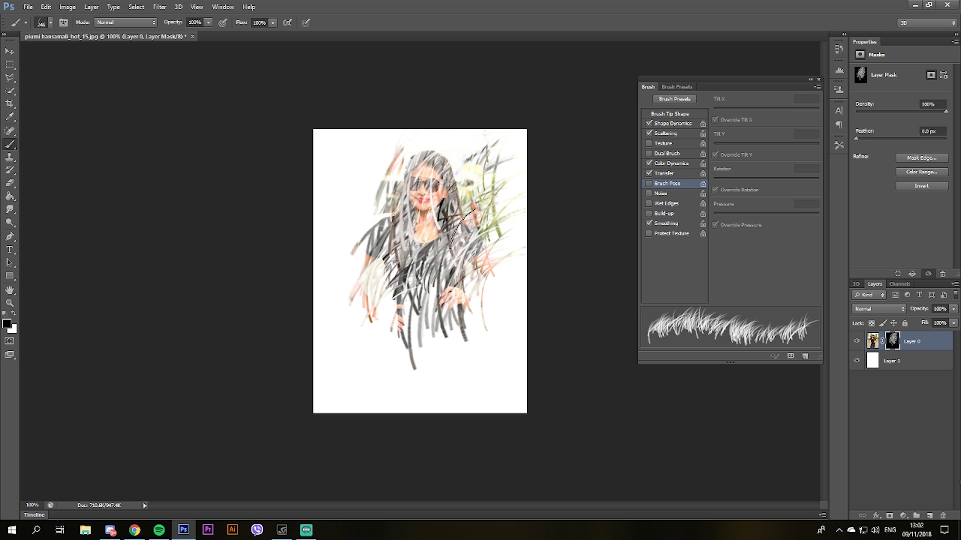
left_click_drag(491, 359, 548, 336)
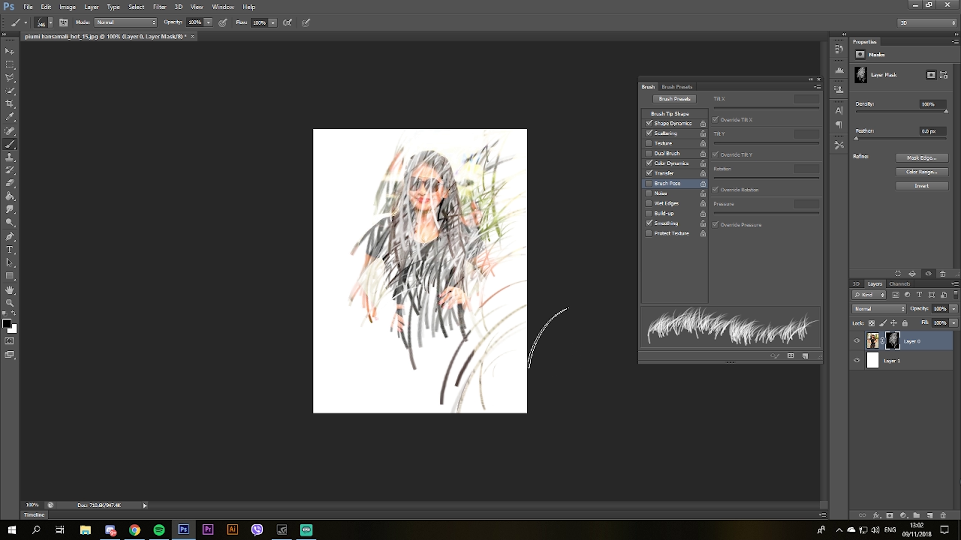
Resize the brush and sweep strands across the lower left, left edge and upper left.
right_click(550, 338)
left_click(677, 88)
right_click(491, 223)
key("Return")
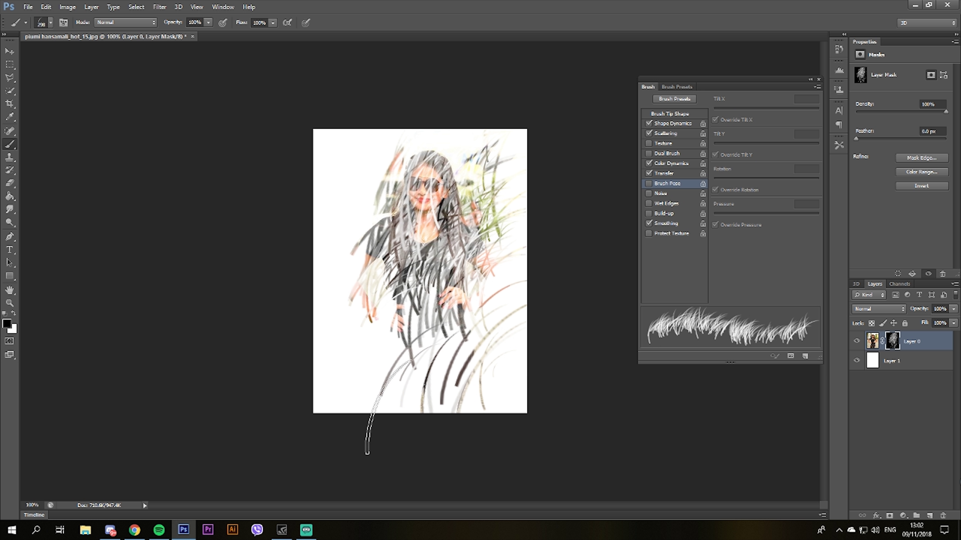
mouse_move(425, 379)
left_mouse_down()
mouse_move(391, 353)
mouse_move(375, 288)
left_mouse_up()
left_click_drag(367, 219, 341, 245)
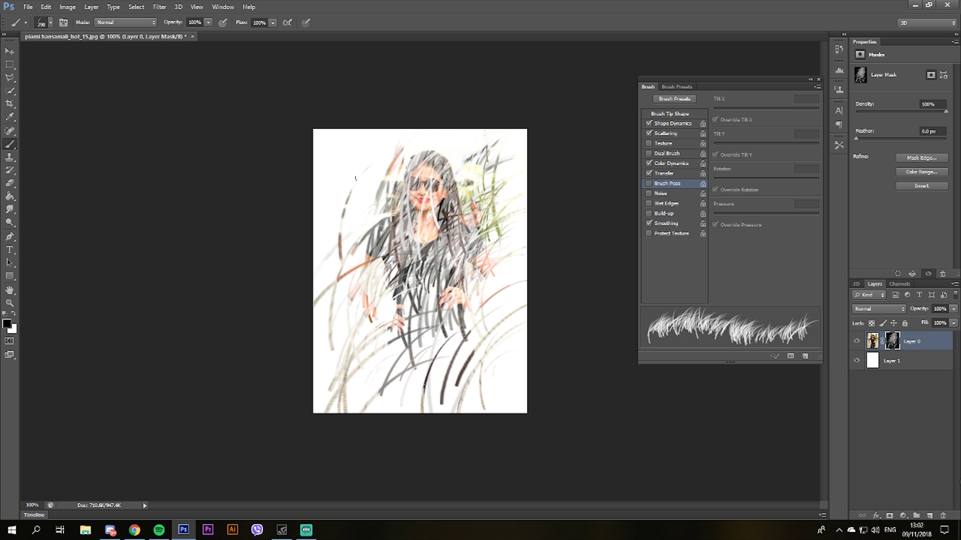
left_click_drag(351, 196, 342, 166)
left_click_drag(362, 116, 392, 96)
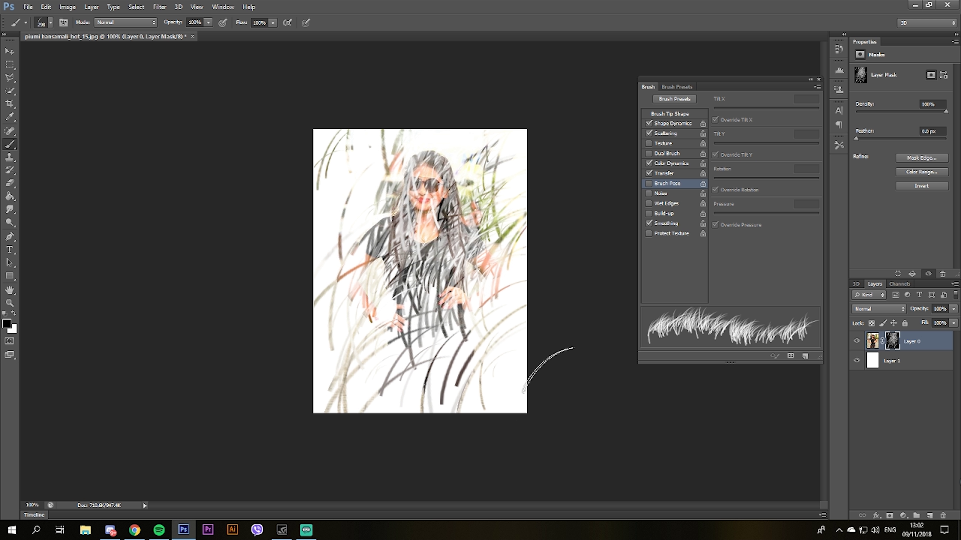
right_click(507, 379)
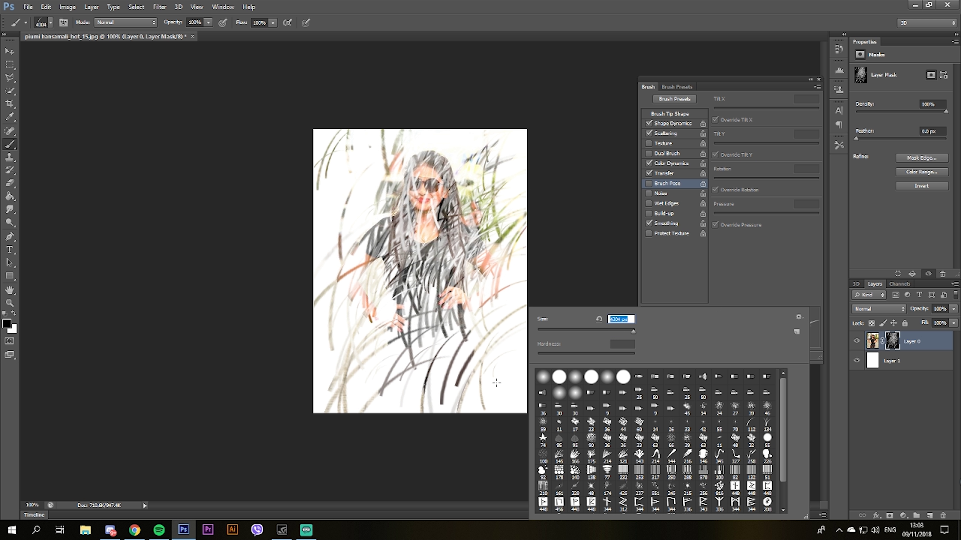
Enlarge the brush to stamp a huge reveal, then shrink it to 473 px.
key("Return")
left_click_drag(496, 383, 525, 389)
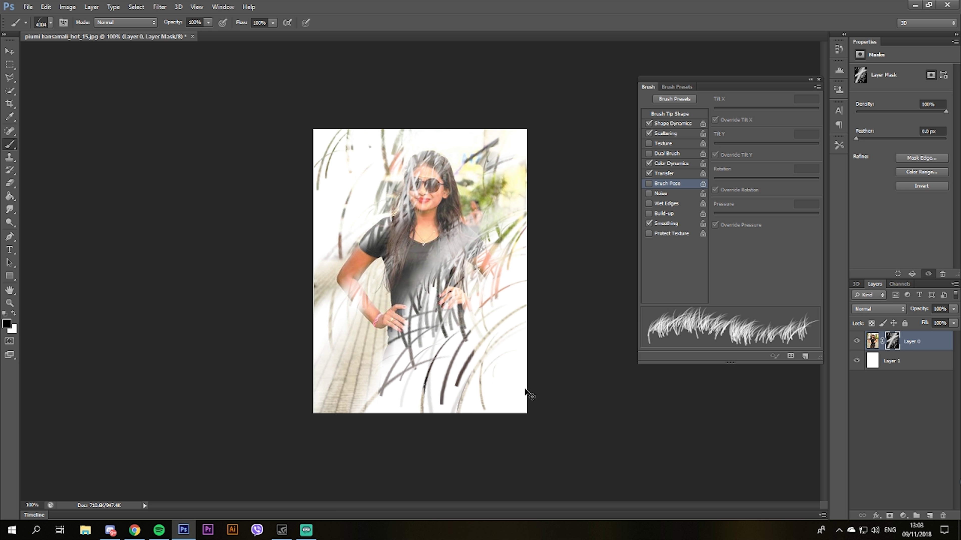
left_click(526, 392)
right_click(533, 378)
left_click(598, 332)
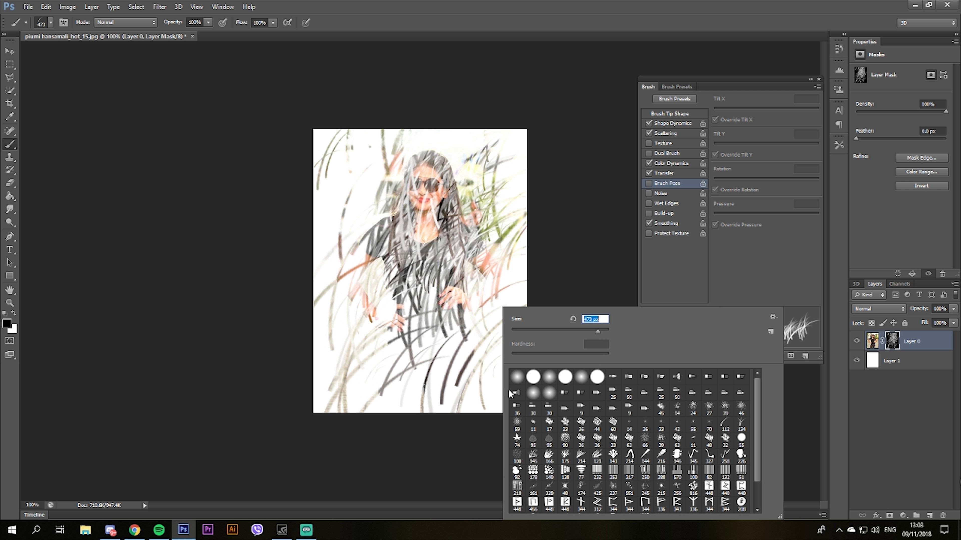
left_click(690, 99)
left_click(651, 87)
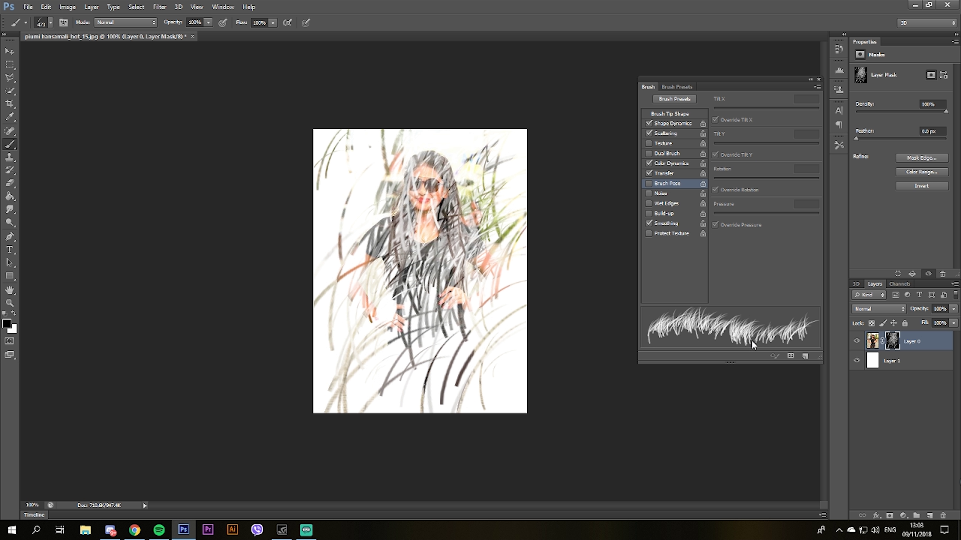
Save the brush as preset 'Dune Grass 1' and select brush 112 in the Preset Manager.
left_click(805, 356)
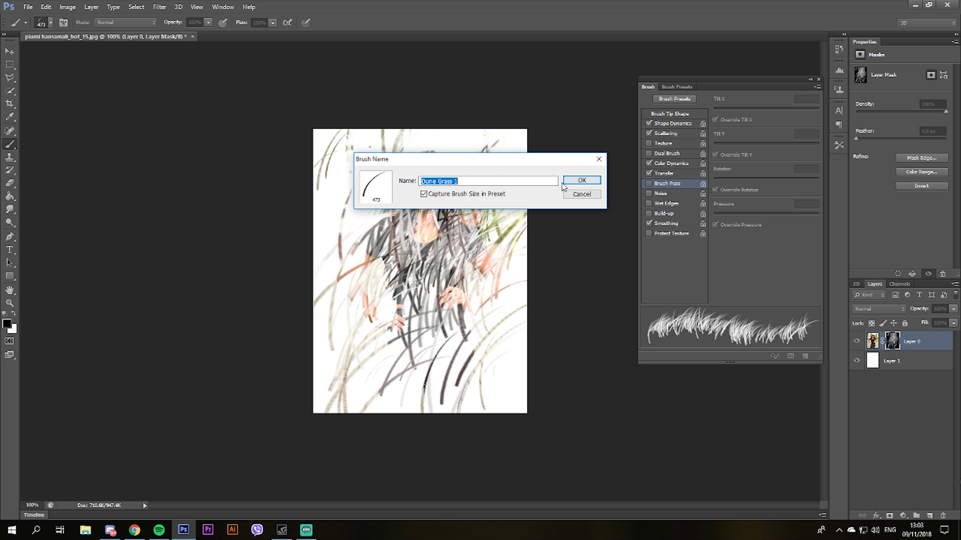
left_click(575, 181)
left_click(790, 357)
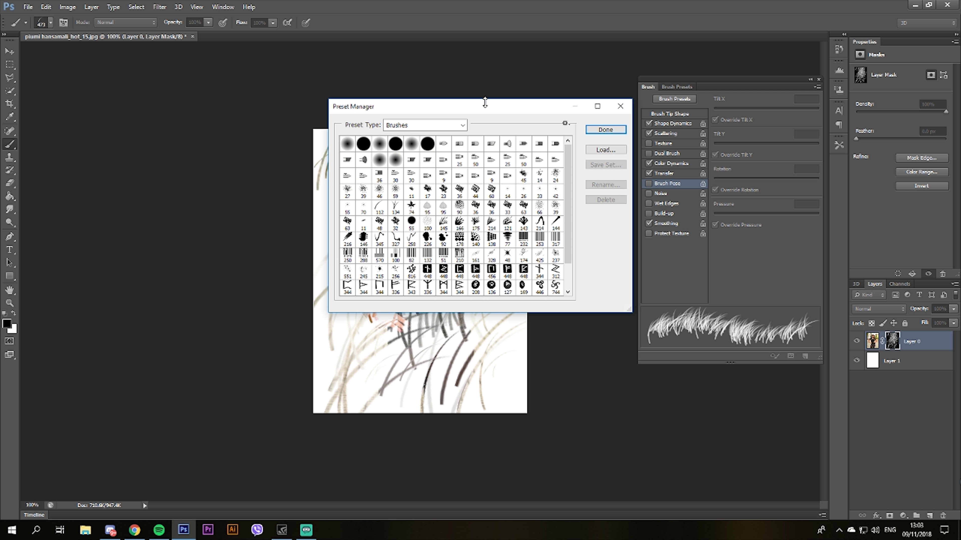
left_click(378, 207)
left_click(605, 131)
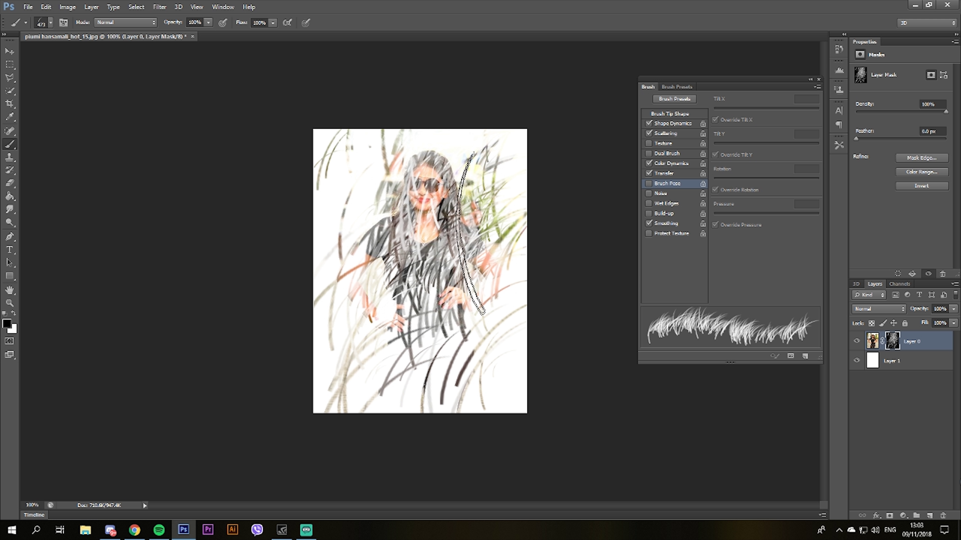
Paint grass strokes over the upper-left edge, hair and lower image, then close the Brush panel.
left_click(444, 335)
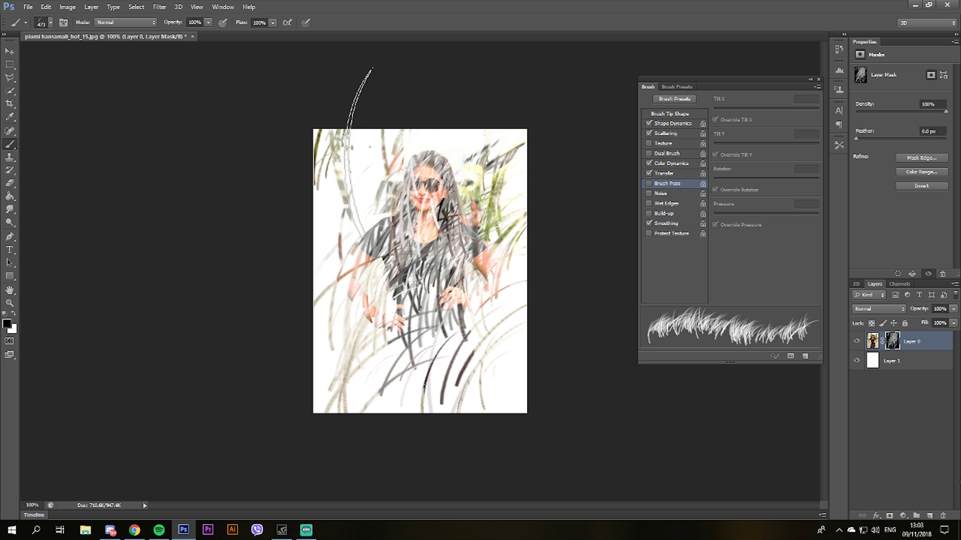
left_click(330, 193)
left_click(413, 190)
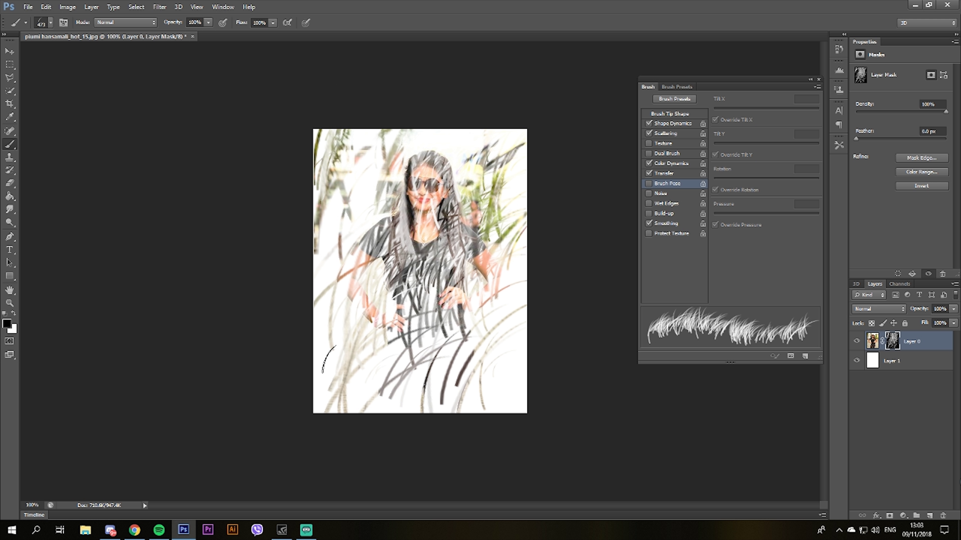
left_click(333, 234)
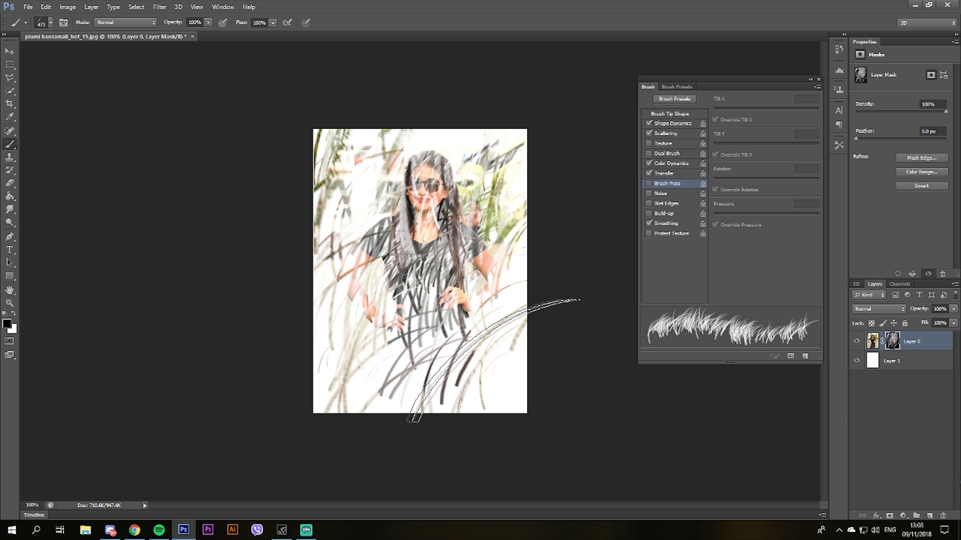
left_click(416, 359)
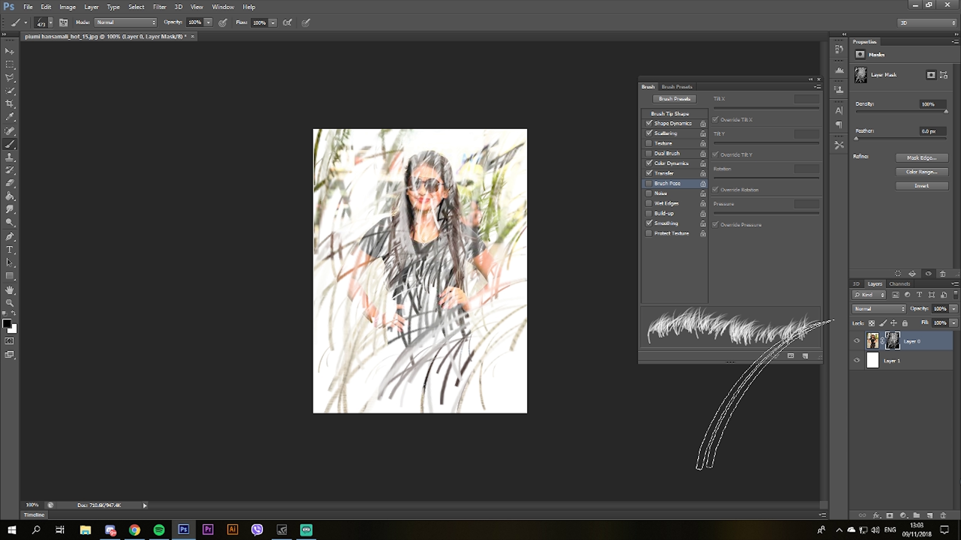
left_click(817, 80)
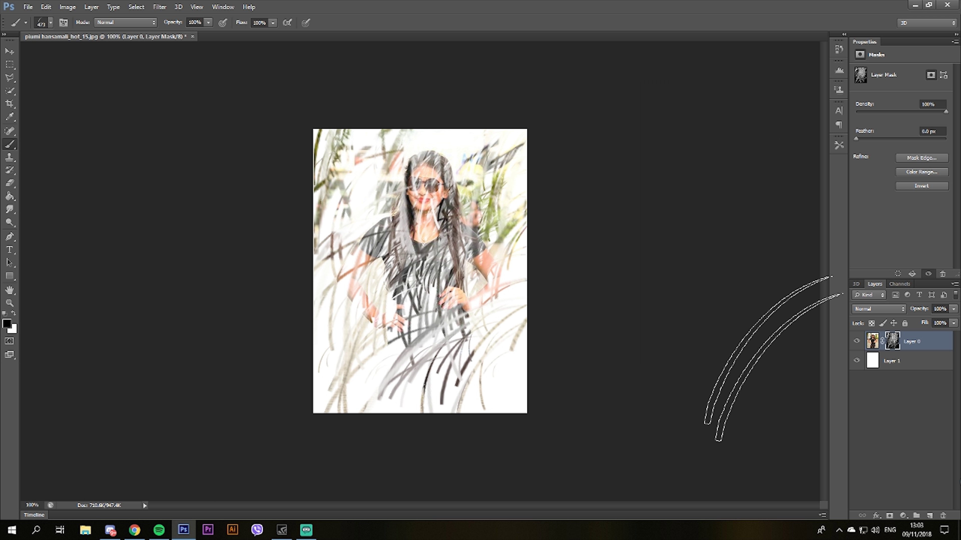
Add a new empty Layer 2 above Layer 0.
left_click(930, 516)
key("x")
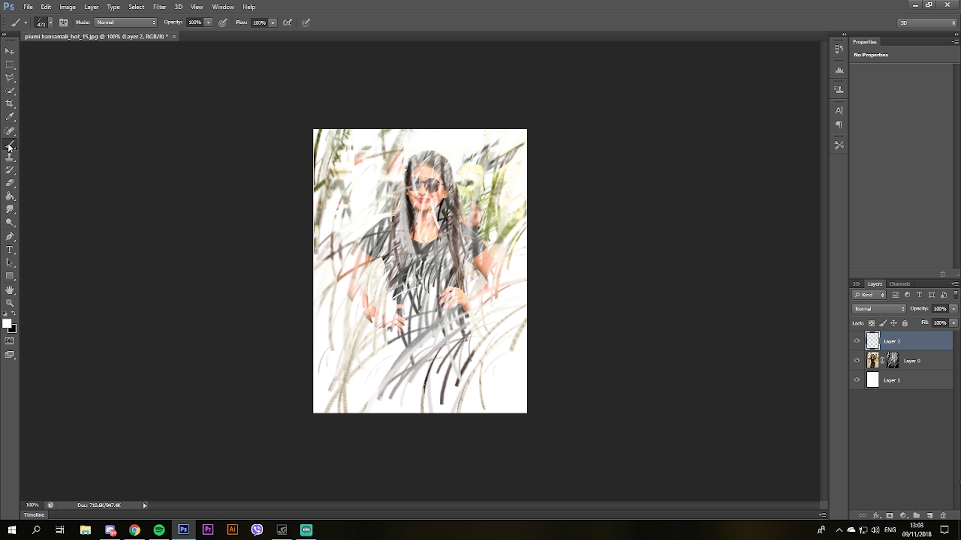
right_click(47, 149)
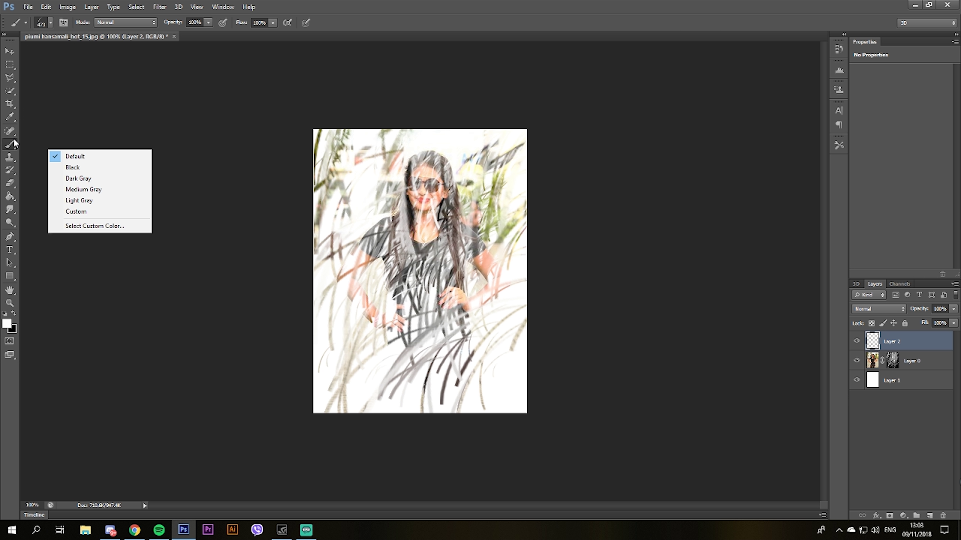
left_click(14, 144)
right_click(15, 143)
right_click(697, 126)
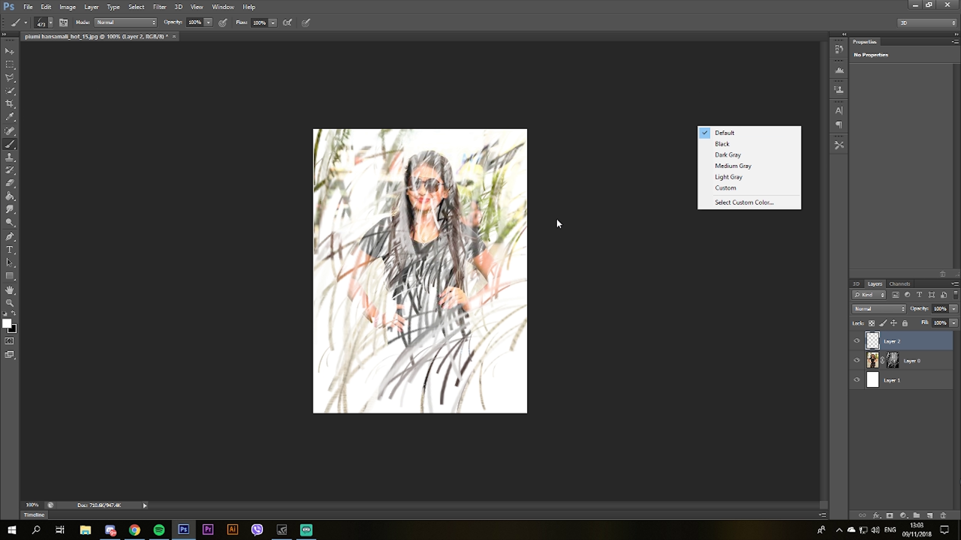
Show the brush panel and choose the soft round brush tip.
left_click(224, 7)
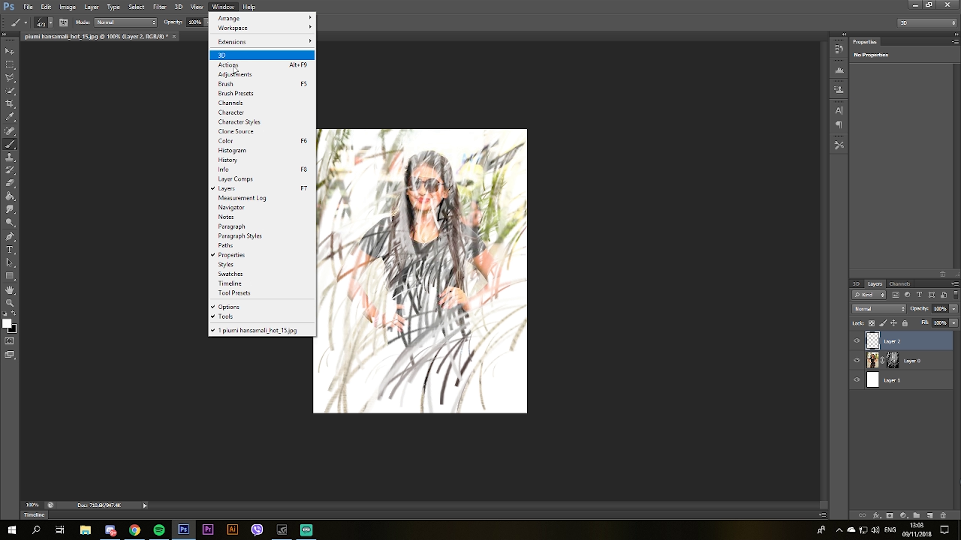
left_click(248, 94)
left_click(223, 7)
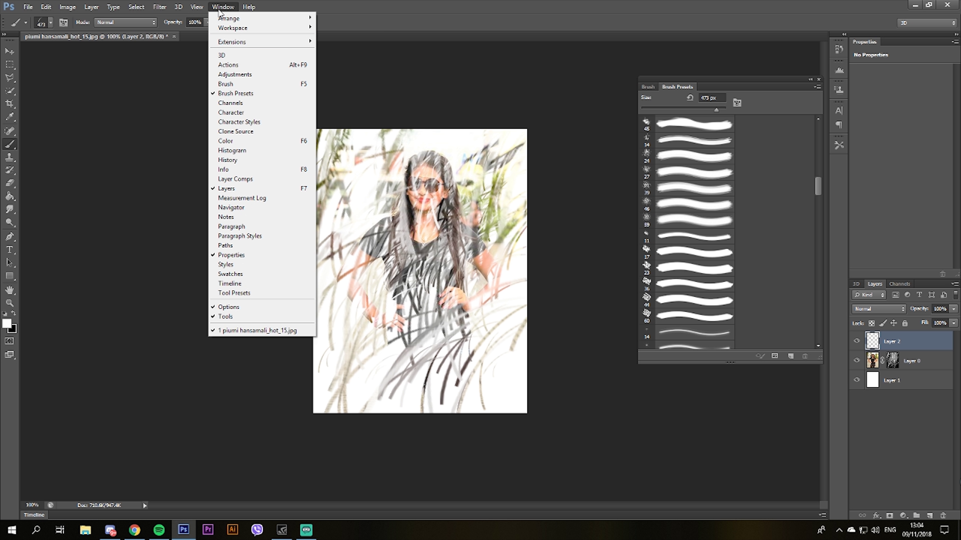
left_click(235, 84)
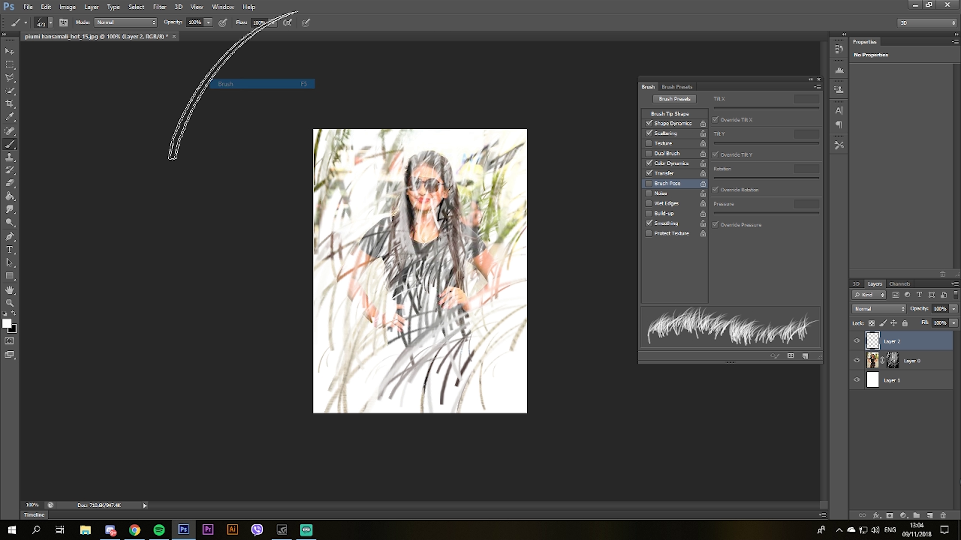
left_click(686, 87)
left_click(655, 88)
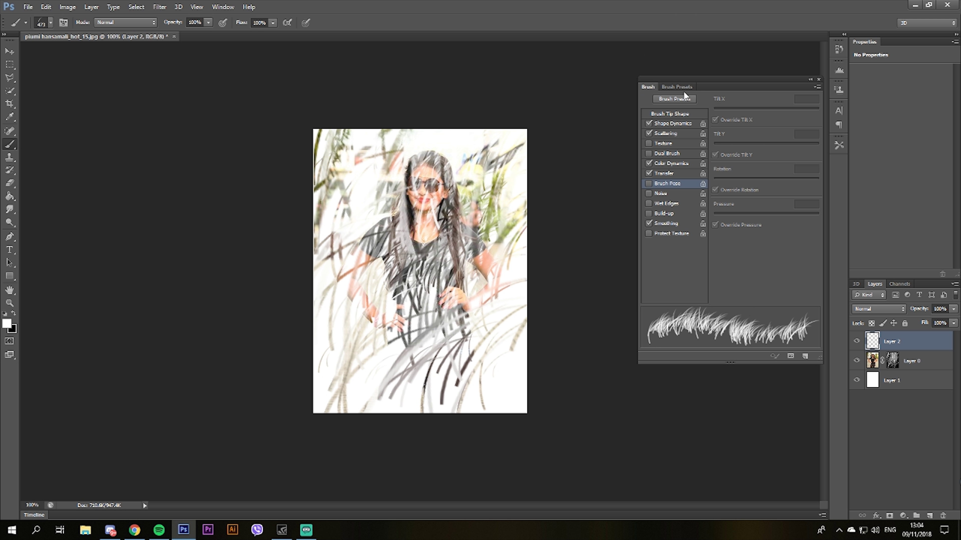
left_click(677, 87)
right_click(573, 192)
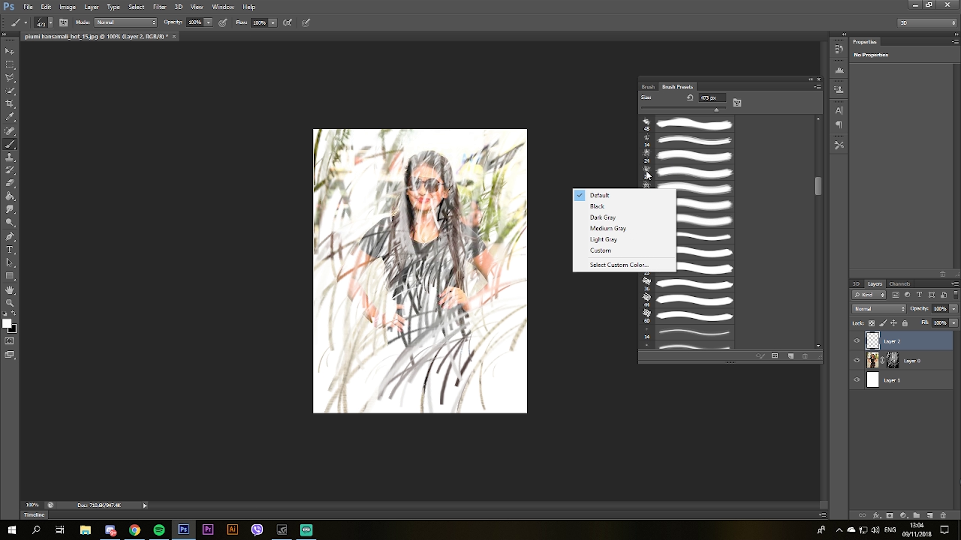
right_click(426, 333)
scroll(511, 403, "down", 1)
left_click(445, 377)
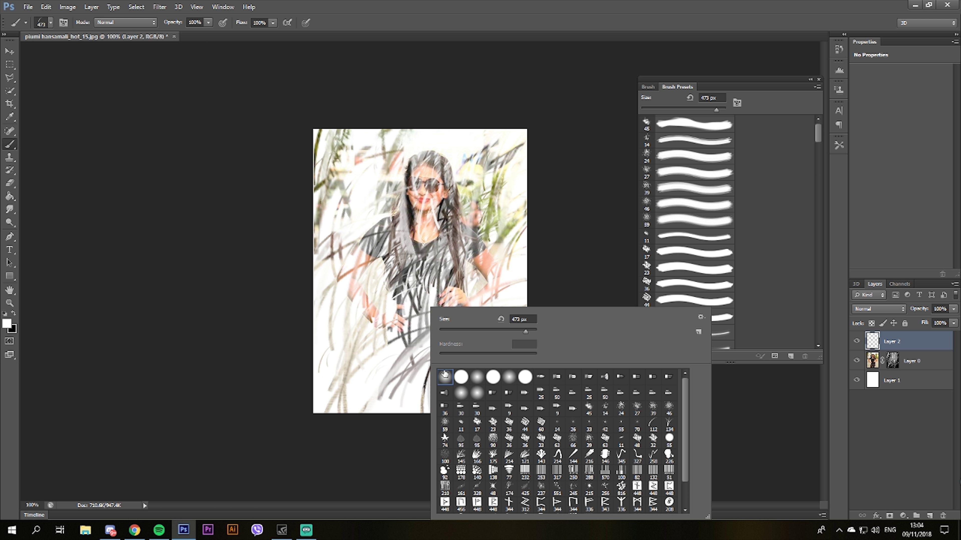
right_click(438, 250)
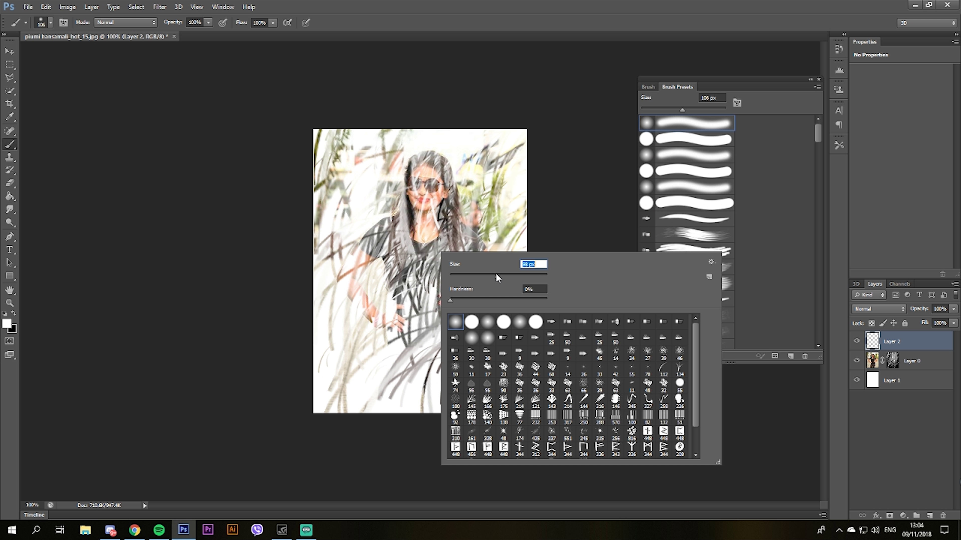
Set the brush opacity to 58% and flow to 41%.
left_click(211, 24)
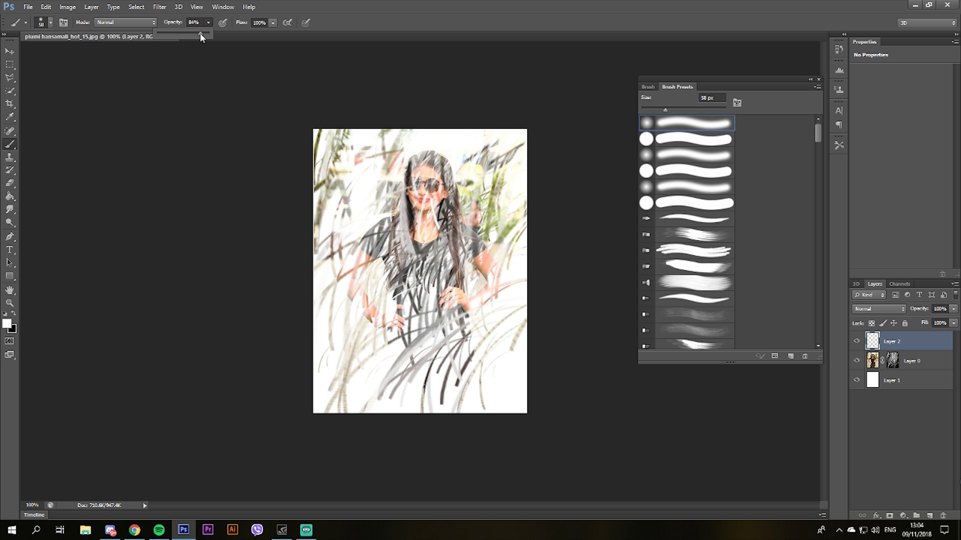
left_click(273, 23)
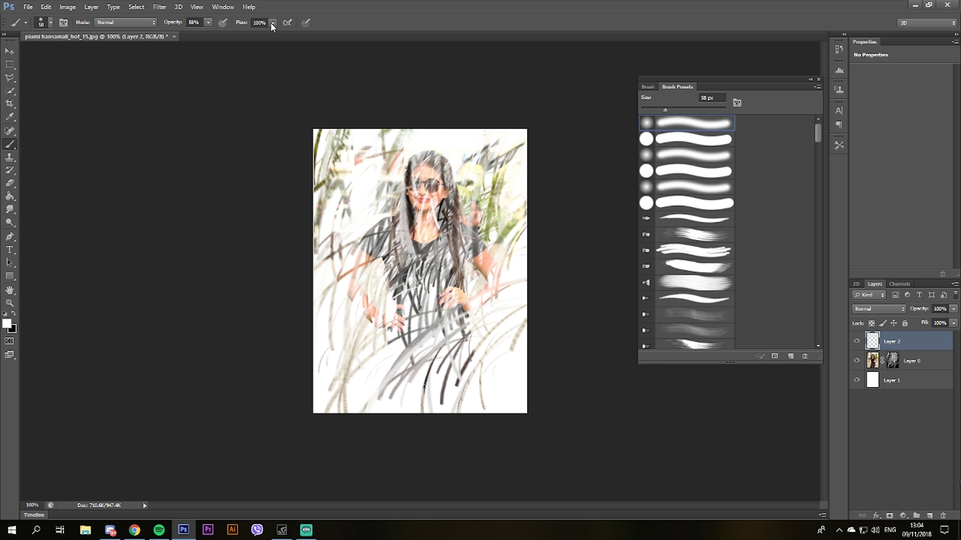
left_click_drag(272, 23, 270, 37)
left_click_drag(246, 34, 243, 35)
Set the foreground colour to cyan.
left_click(14, 313)
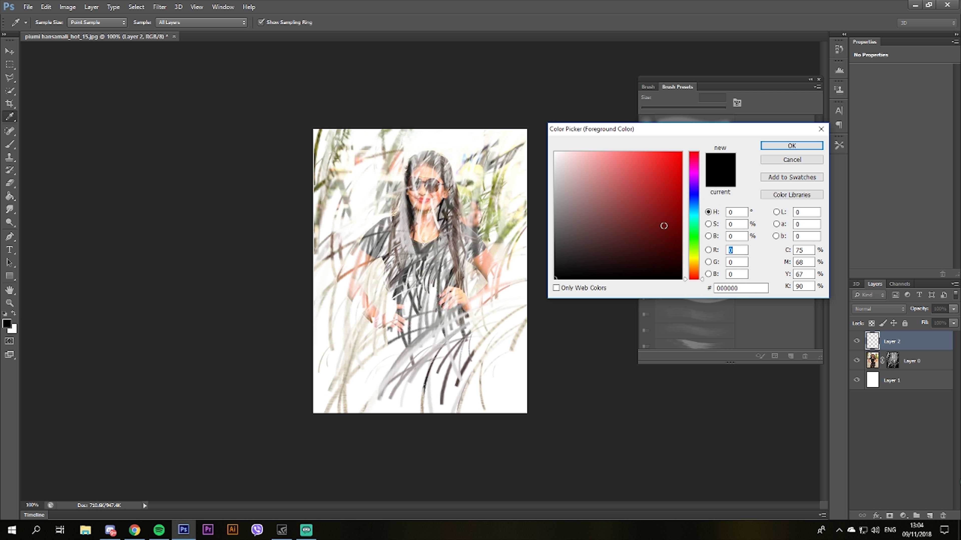
left_click(695, 215)
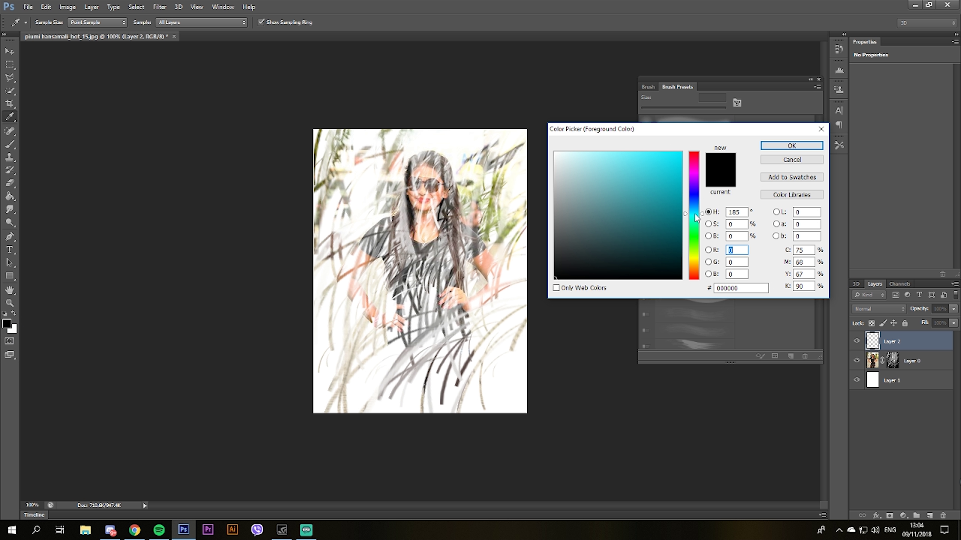
left_click(681, 152)
left_click(792, 145)
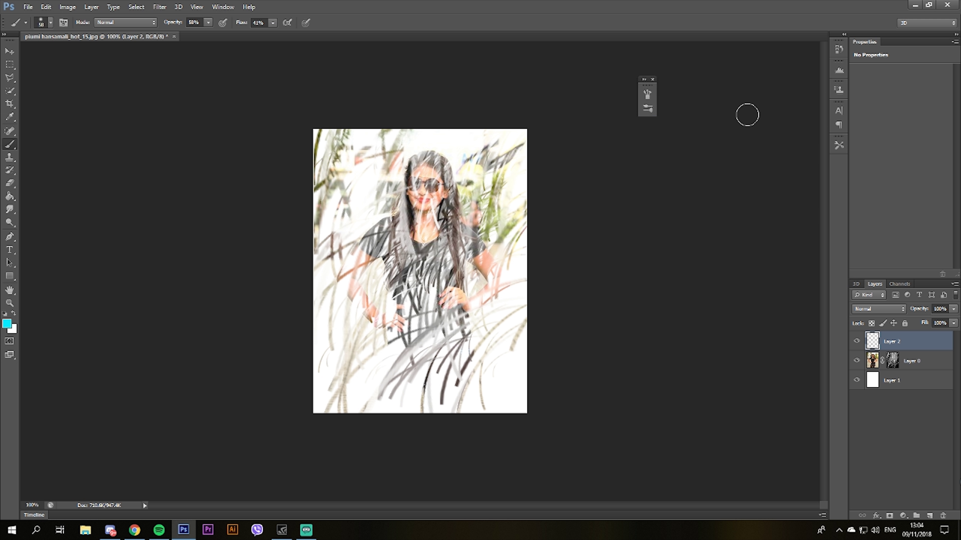
Paint soft cyan over the upper left with an 89 px brush, then set Layer 2 to Luminosity.
right_click(341, 273)
left_click_drag(422, 269, 430, 271)
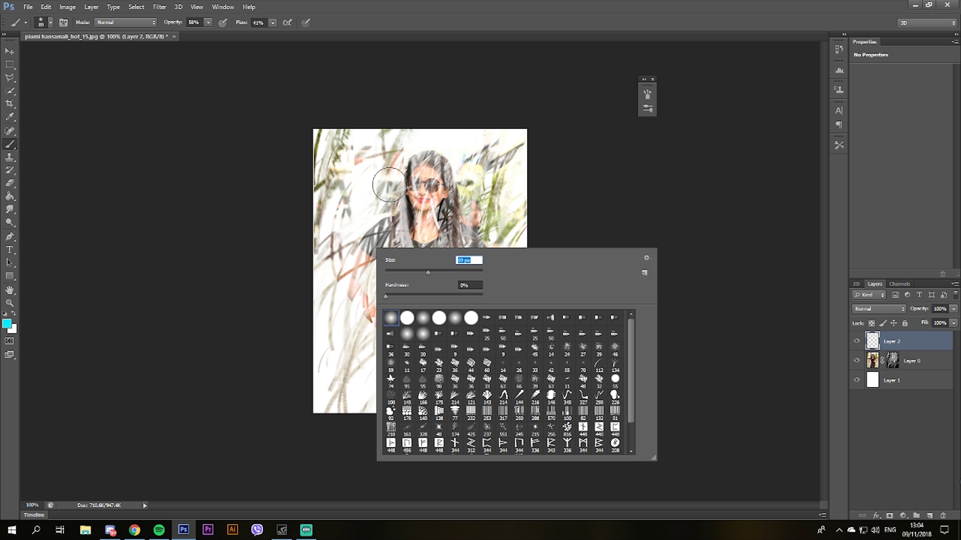
key("Return")
mouse_move(389, 185)
left_mouse_down()
mouse_move(363, 204)
mouse_move(413, 114)
mouse_move(222, 318)
mouse_move(295, 168)
mouse_move(332, 265)
mouse_move(532, 75)
left_mouse_up()
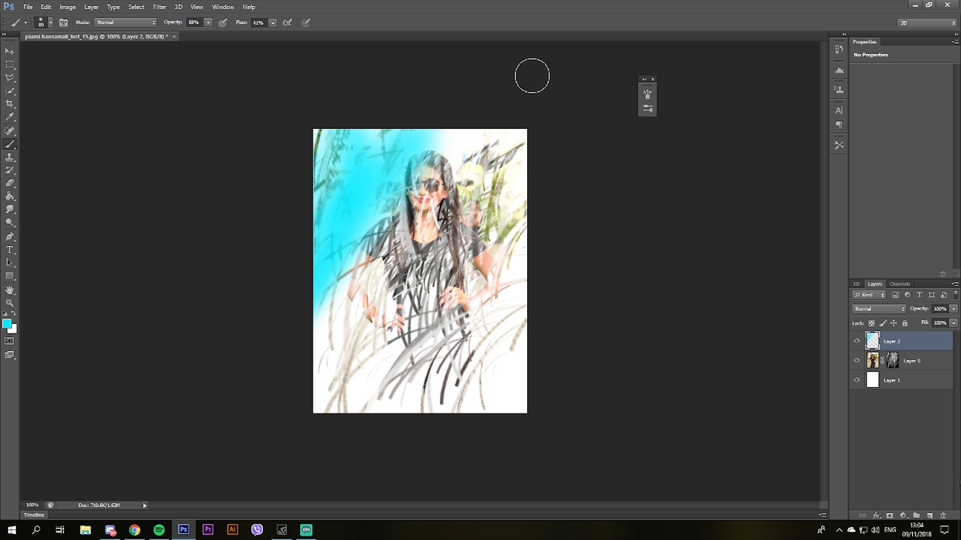
left_click_drag(373, 145, 409, 135)
left_click(879, 309)
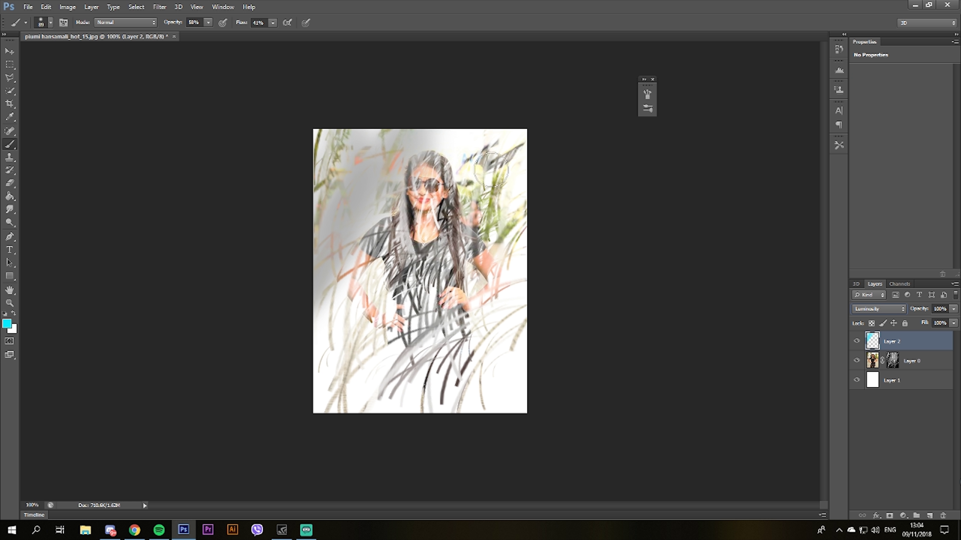
Paint one more cyan stroke on the right, switch Layer 2 to Lighten, and select the Move tool.
mouse_move(487, 152)
left_mouse_down()
mouse_move(521, 187)
mouse_move(535, 273)
mouse_move(491, 443)
mouse_move(307, 437)
mouse_move(538, 319)
mouse_move(250, 443)
mouse_move(333, 253)
mouse_move(346, 178)
mouse_move(408, 139)
mouse_move(475, 145)
left_mouse_up()
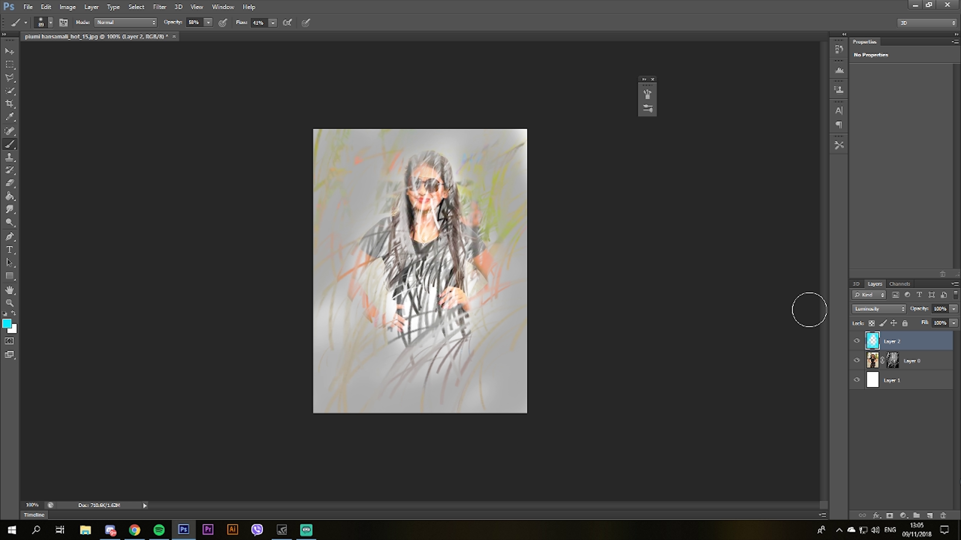
left_click(870, 309)
left_click(861, 299)
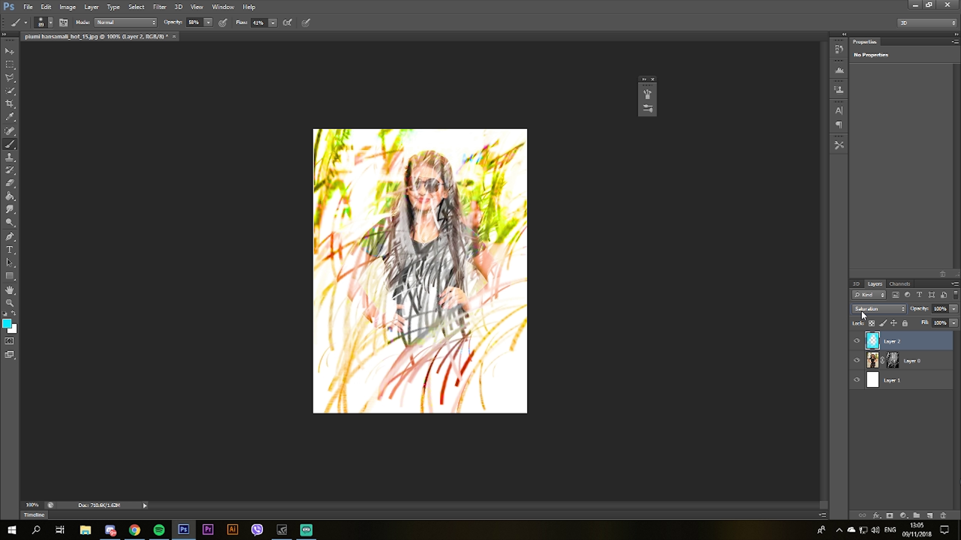
scroll(861, 311, "up", 2)
scroll(862, 311, "up", 1)
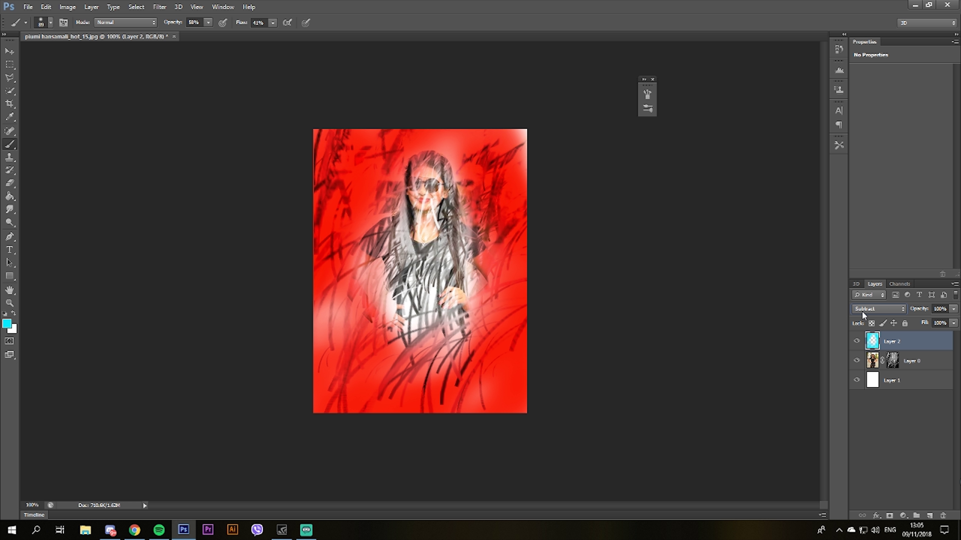
scroll(862, 311, "up", 2)
scroll(862, 311, "up", 2)
scroll(862, 311, "up", 2)
scroll(861, 311, "up", 2)
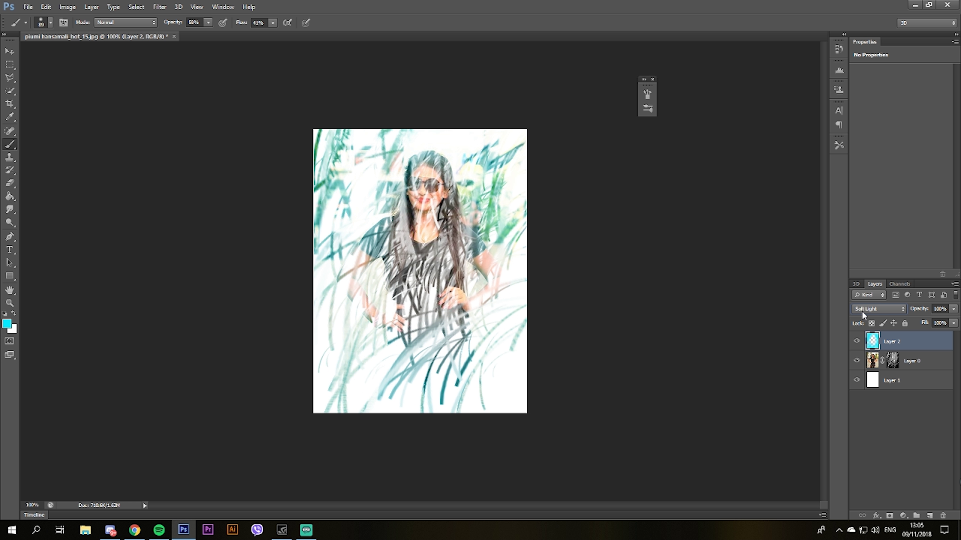
scroll(862, 311, "up", 2)
scroll(862, 311, "up", 1)
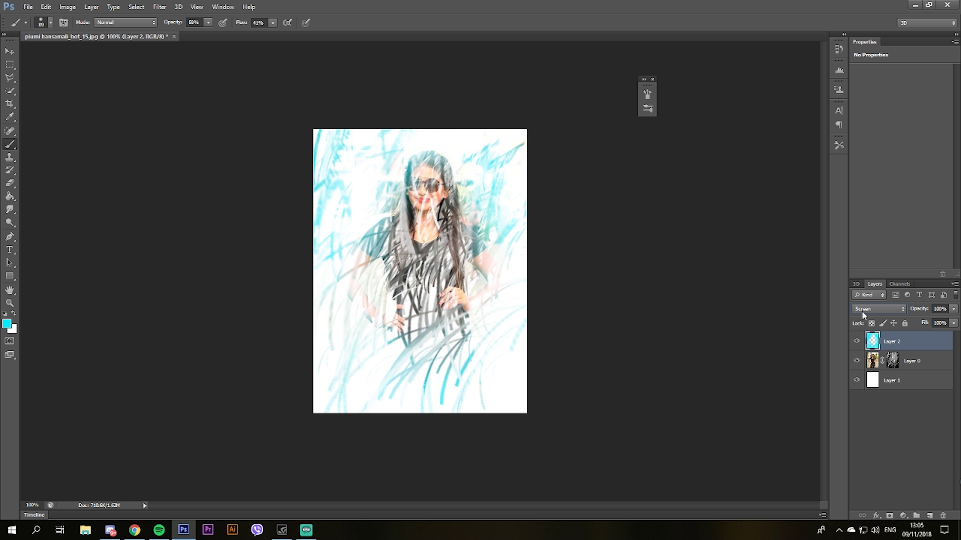
scroll(862, 311, "up", 1)
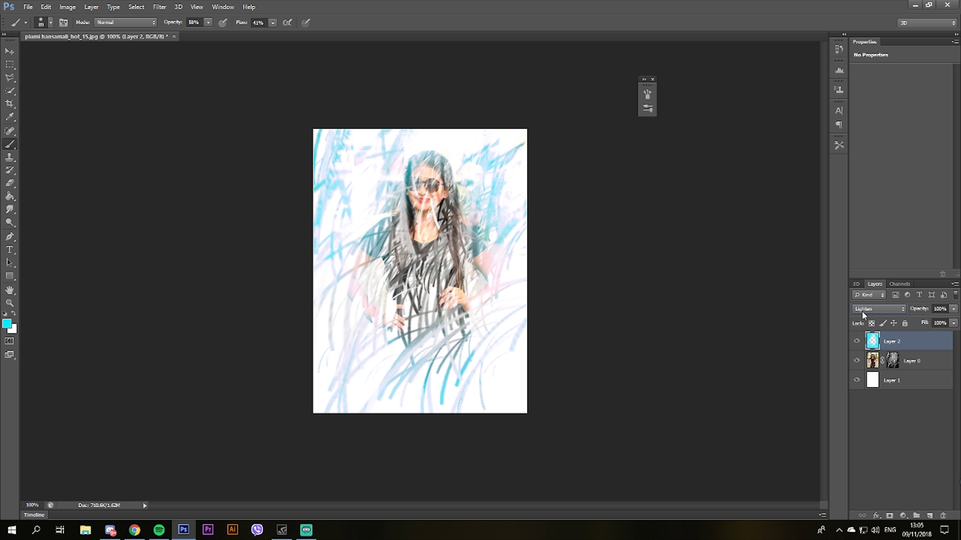
left_click(11, 51)
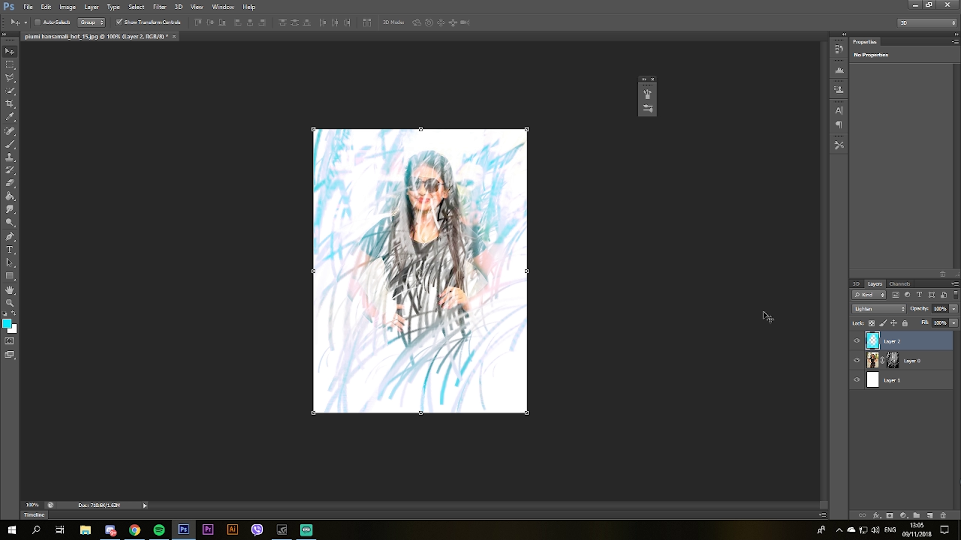
Select Layer 0's layer mask.
left_click(897, 360)
right_click(430, 250)
left_click(31, 307)
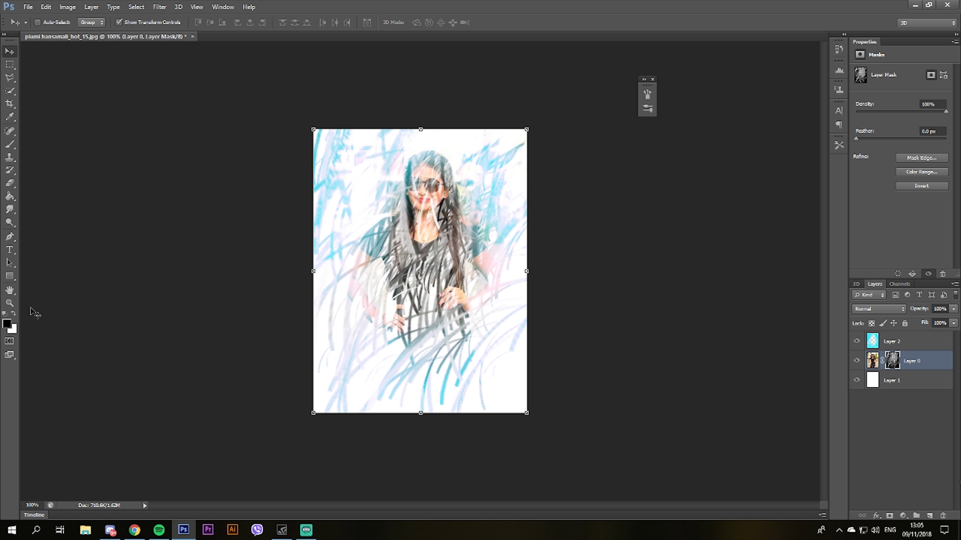
right_click(433, 254)
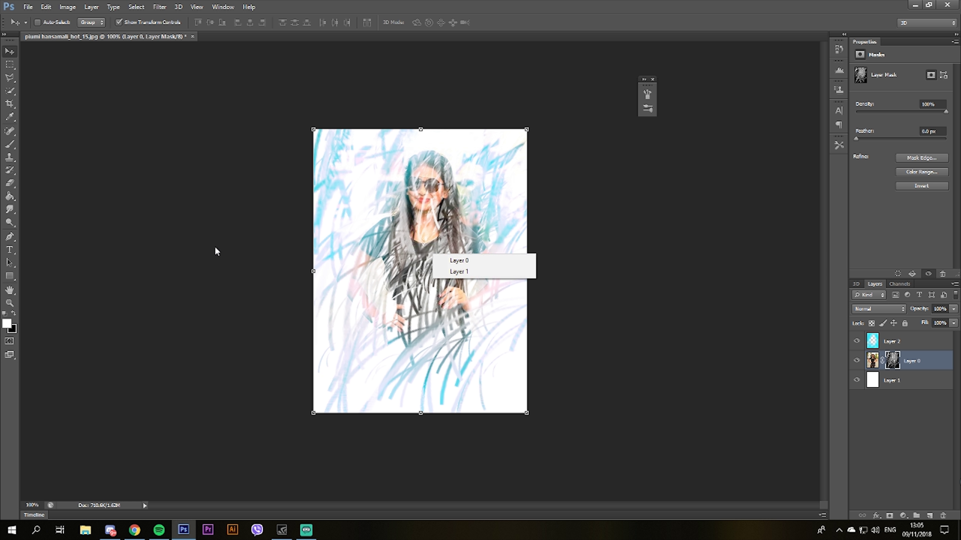
left_click(10, 144)
Paint the torso into view on the mask with grass brush 112 at 123 px.
left_click(57, 142)
right_click(524, 261)
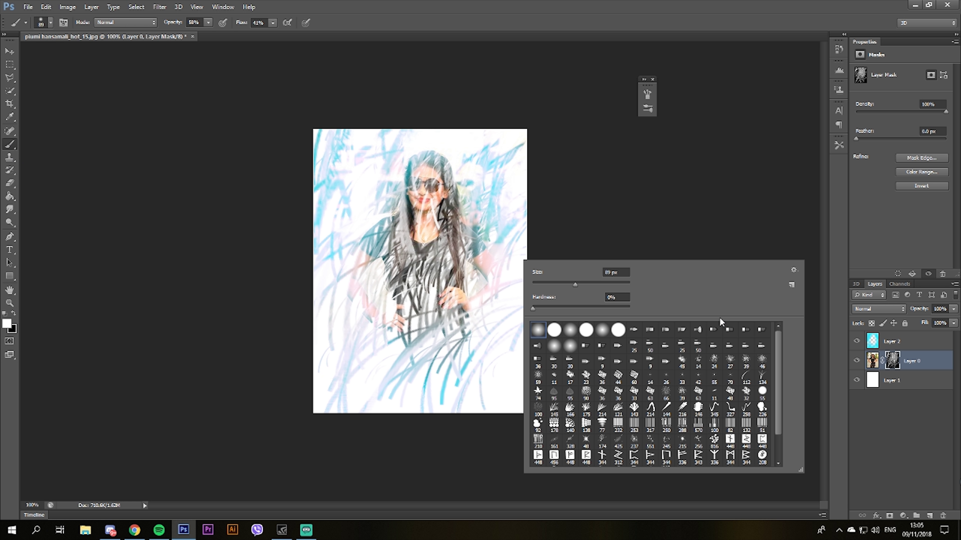
left_click(746, 379)
right_click(431, 265)
left_click_drag(490, 290, 493, 290)
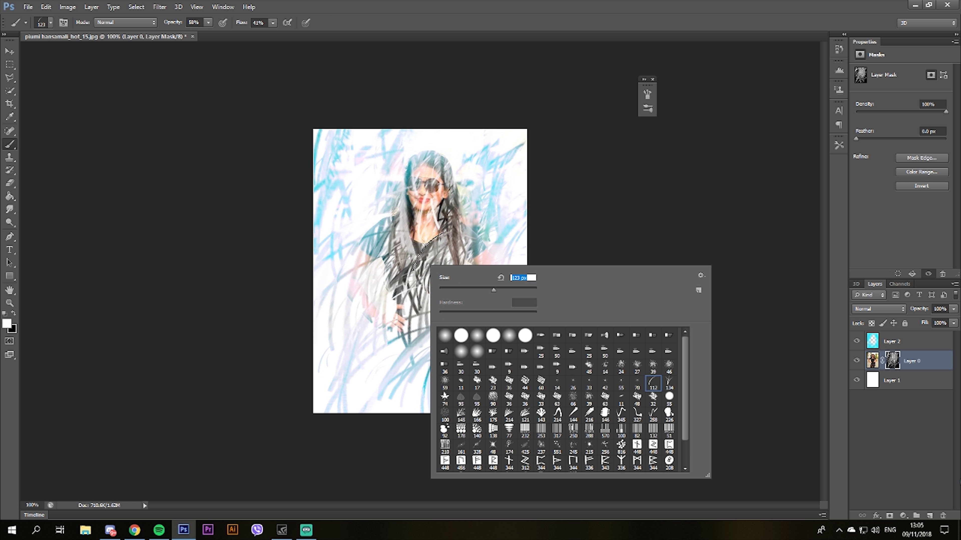
key("Return")
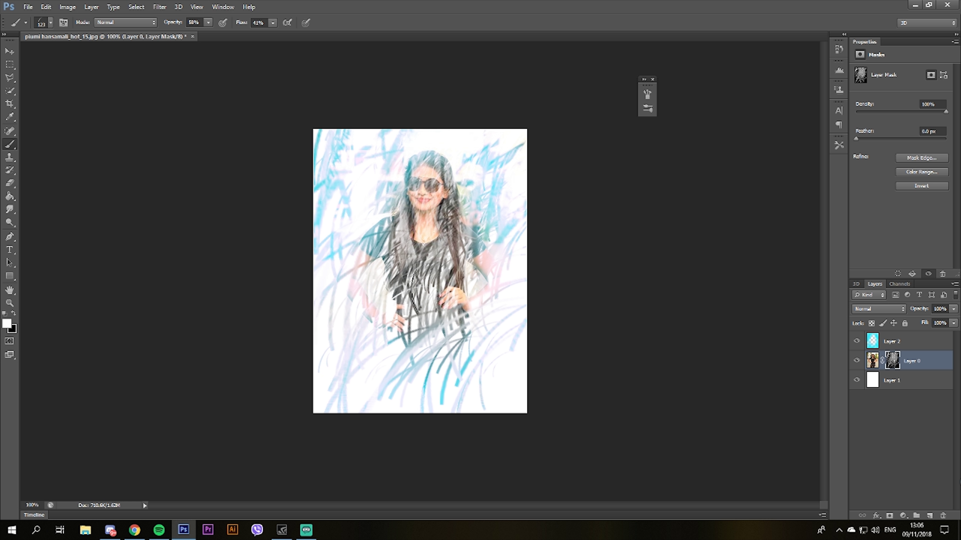
mouse_move(419, 304)
left_mouse_down()
mouse_move(414, 287)
mouse_move(445, 312)
left_mouse_up()
mouse_move(435, 269)
left_mouse_down()
mouse_move(437, 327)
mouse_move(447, 339)
mouse_move(435, 314)
mouse_move(468, 306)
left_mouse_up()
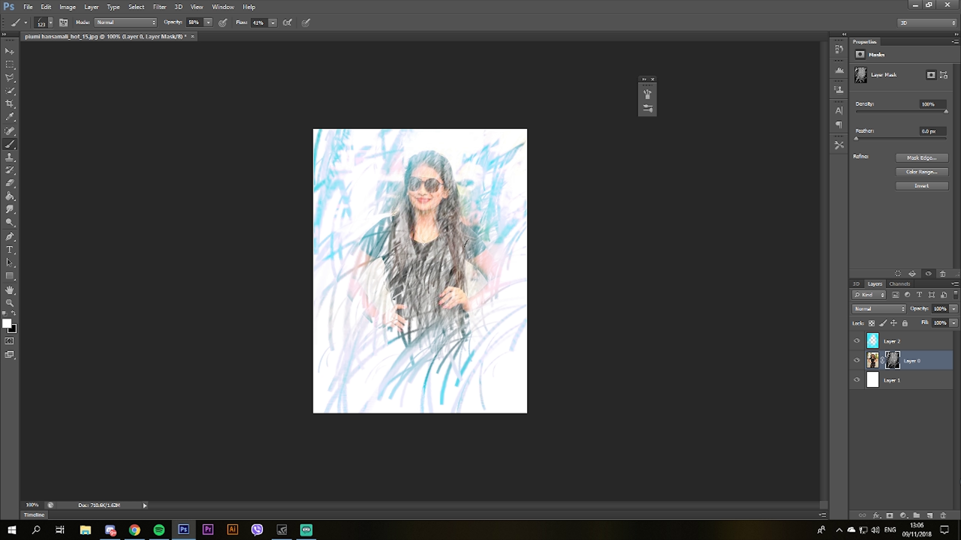
At 75% opacity and 48% flow, paint mask strokes below the hands and along the torso's left side.
right_click(406, 224)
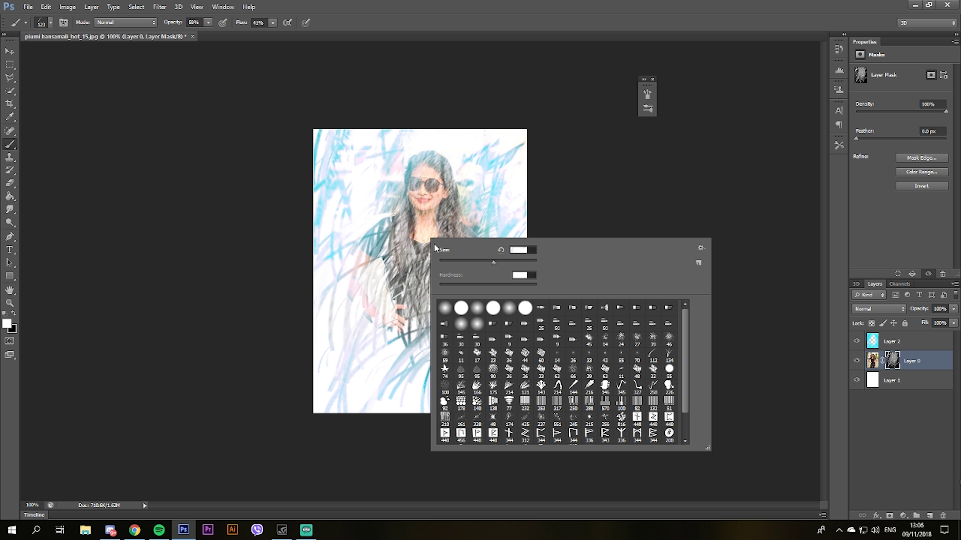
left_click(201, 22)
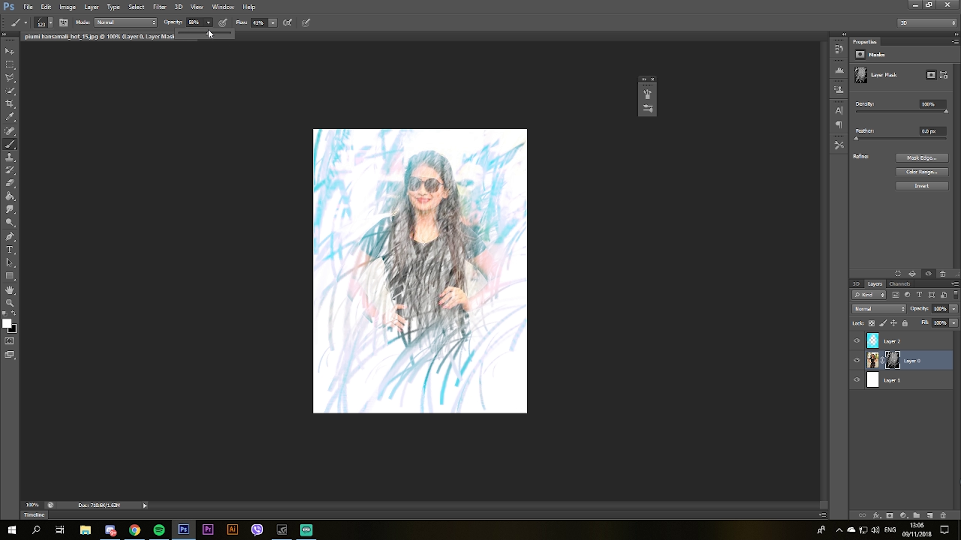
left_click_drag(273, 23, 275, 34)
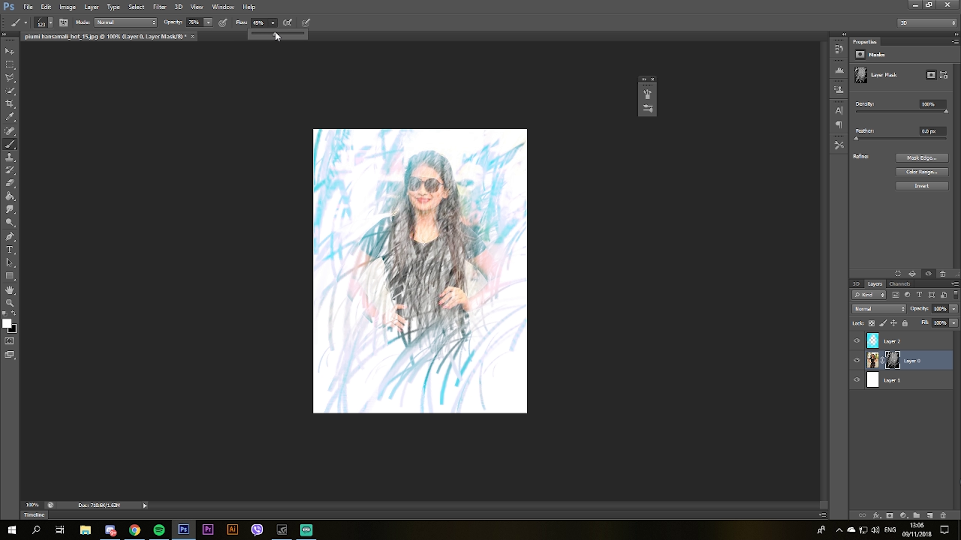
left_click(409, 223)
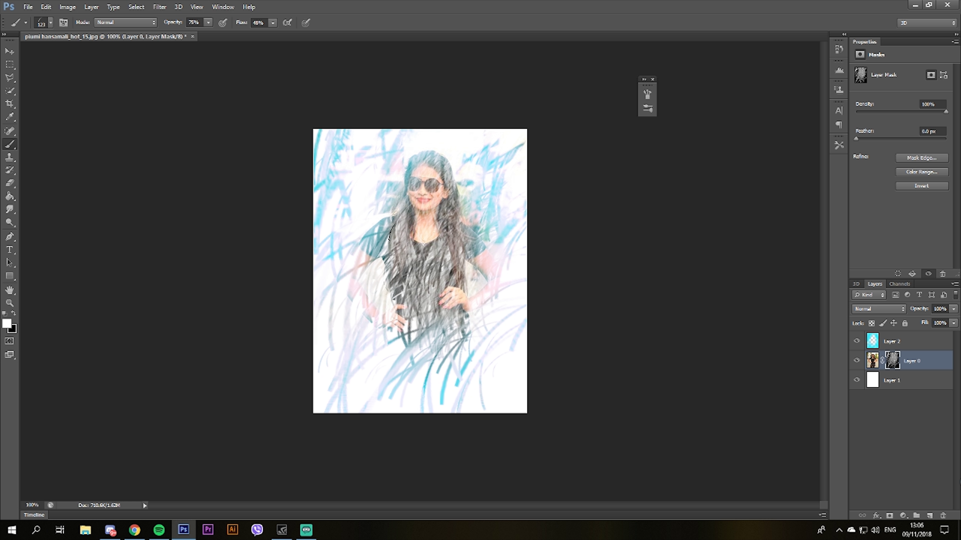
mouse_move(435, 288)
left_mouse_down()
mouse_move(416, 361)
mouse_move(473, 387)
left_mouse_up()
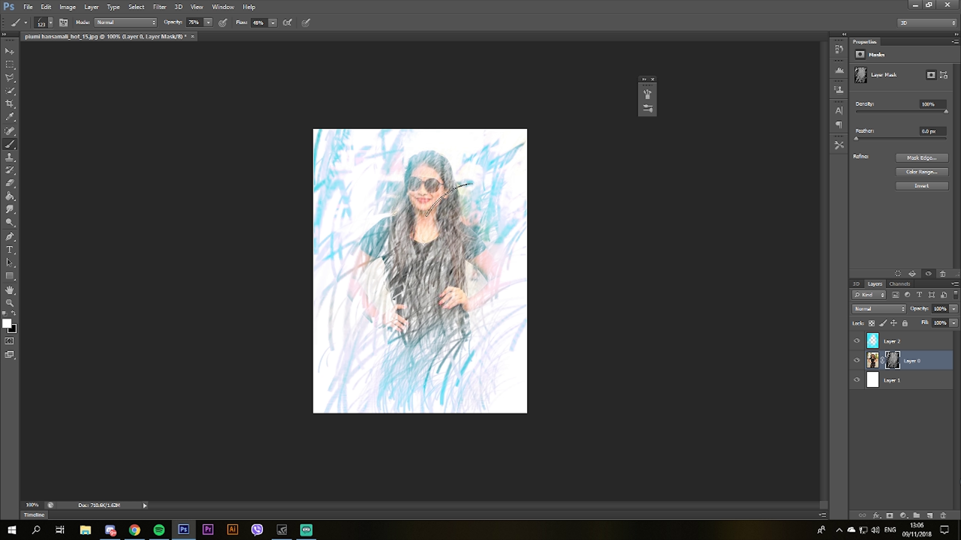
mouse_move(449, 200)
left_mouse_down()
mouse_move(421, 238)
mouse_move(477, 331)
left_mouse_up()
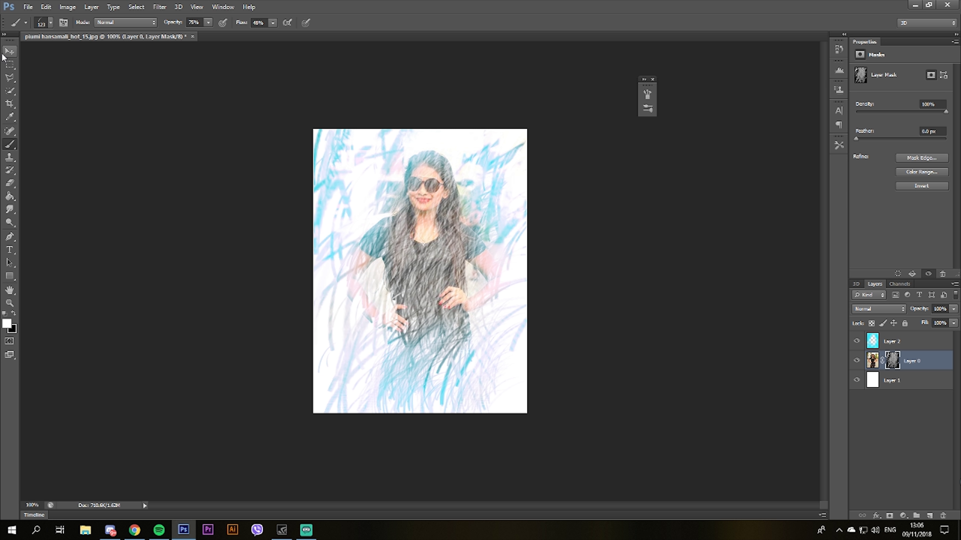
Select Layer 0 and create a new group above it.
left_click(9, 50)
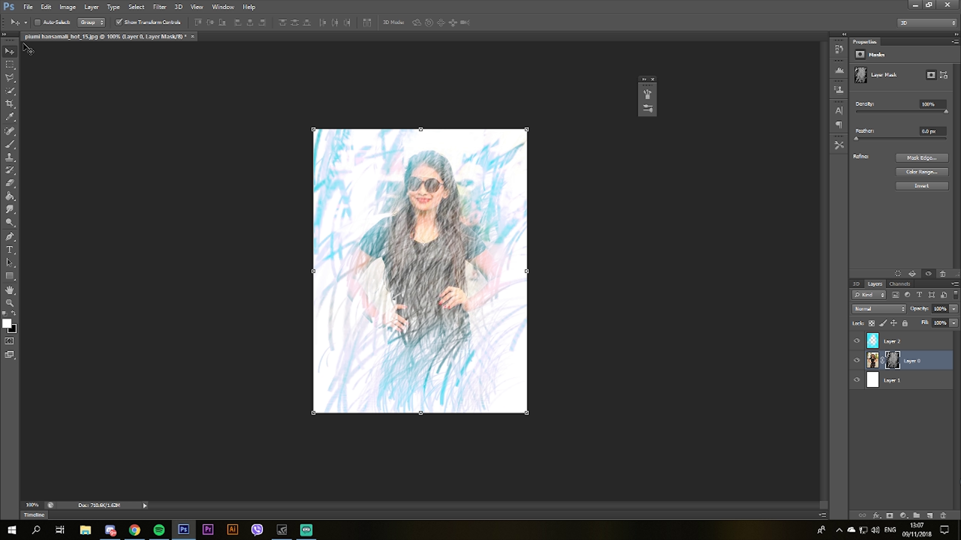
left_click(159, 7)
left_click(954, 370)
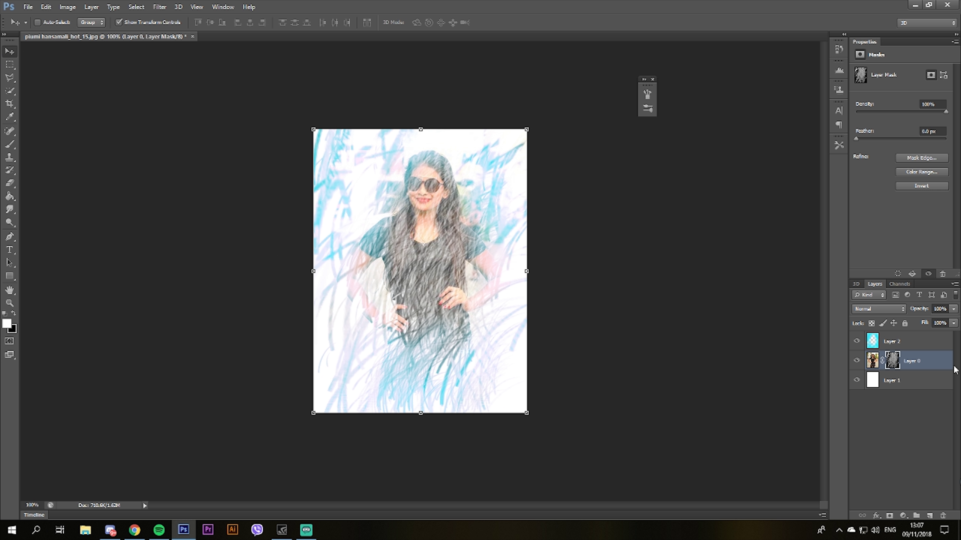
left_click(882, 347)
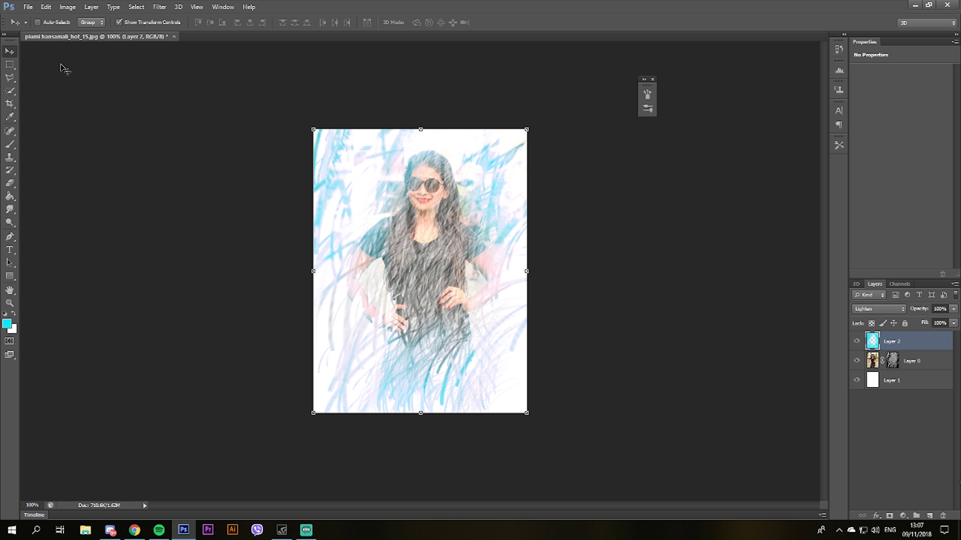
left_click(871, 362)
left_click(916, 515)
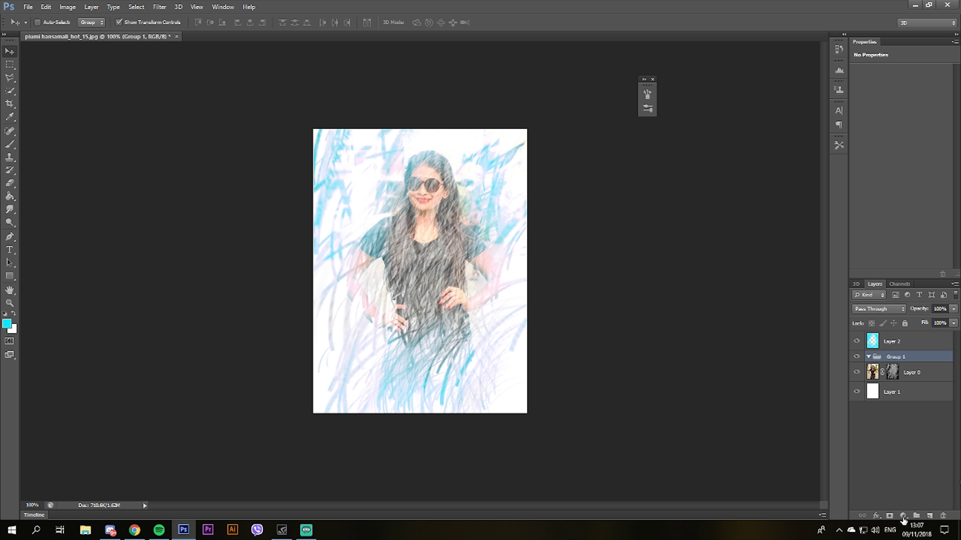
Add a Color Lookup adjustment and grade the portrait with the Candlelight.CUBE 3DLUT look.
left_click(904, 516)
left_click(902, 452)
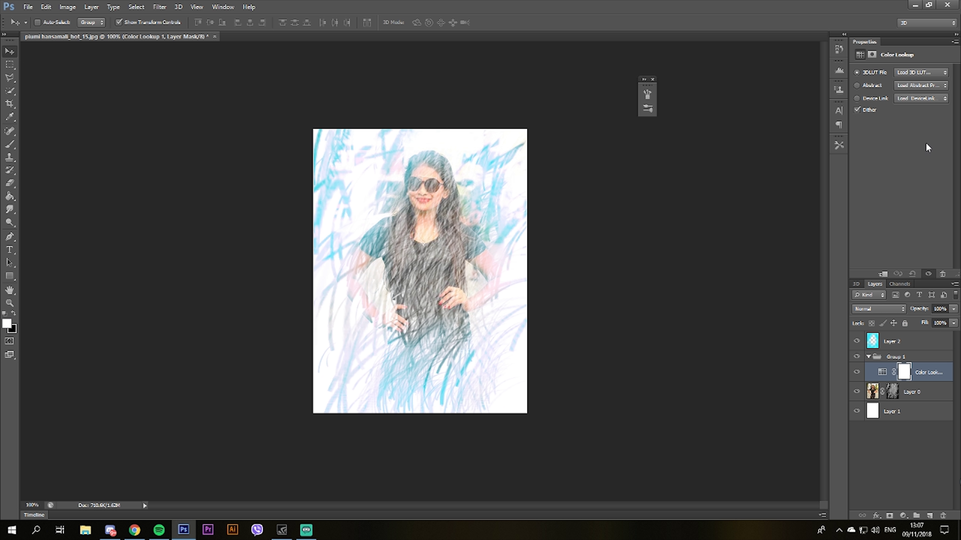
left_click(908, 73)
left_click(908, 275)
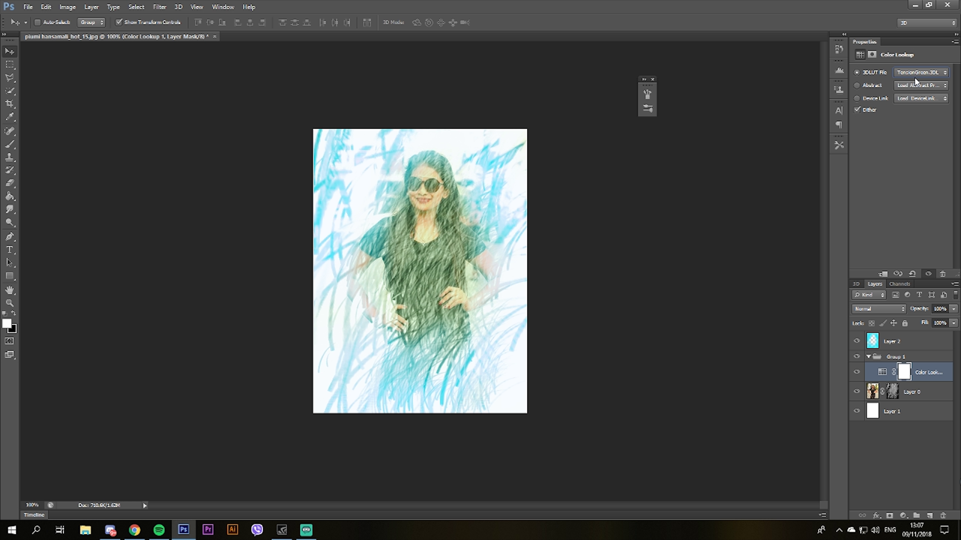
scroll(915, 80, "up", 1)
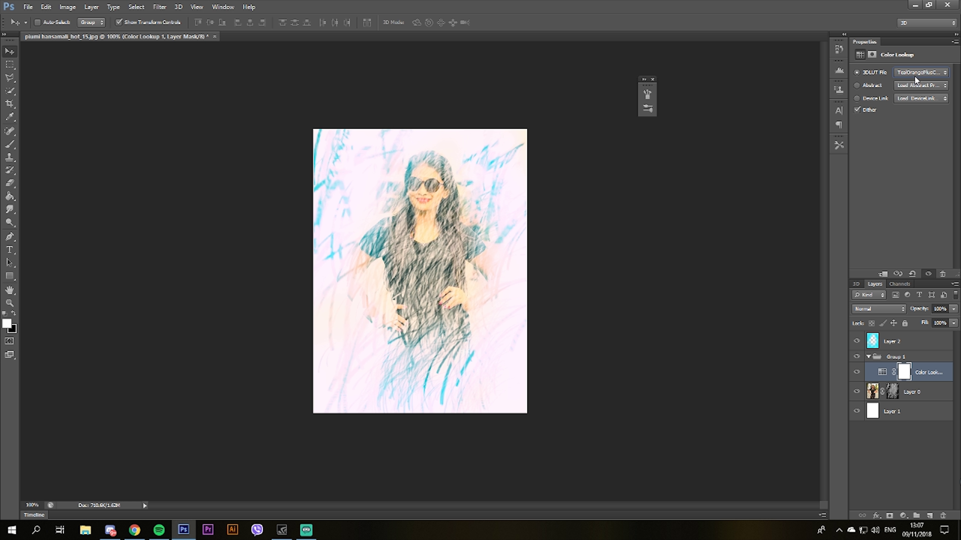
scroll(915, 78, "up", 1)
scroll(915, 79, "up", 2)
scroll(915, 79, "up", 1)
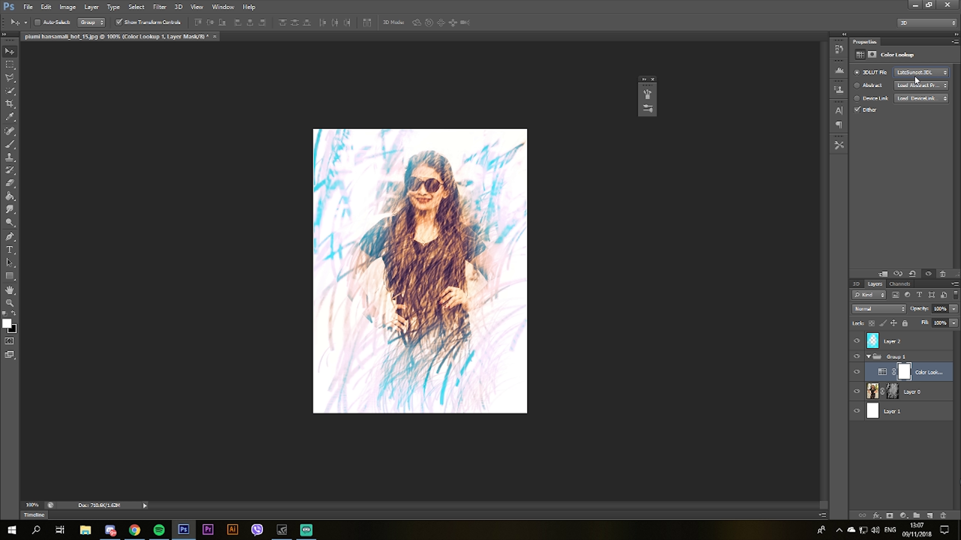
scroll(914, 74, "up", 2)
scroll(914, 74, "up", 2)
scroll(914, 74, "up", 1)
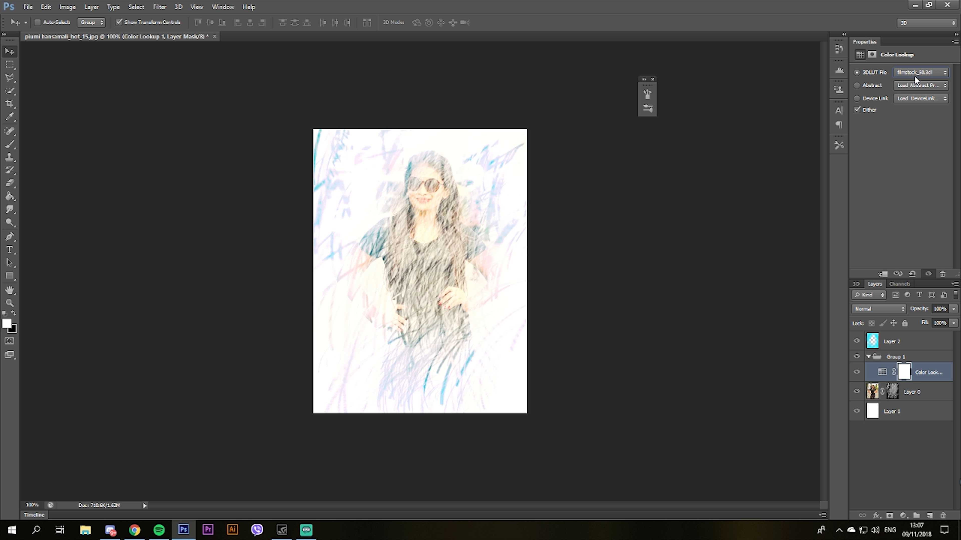
scroll(914, 74, "up", 2)
scroll(914, 75, "up", 1)
scroll(914, 75, "up", 1)
scroll(914, 75, "up", 2)
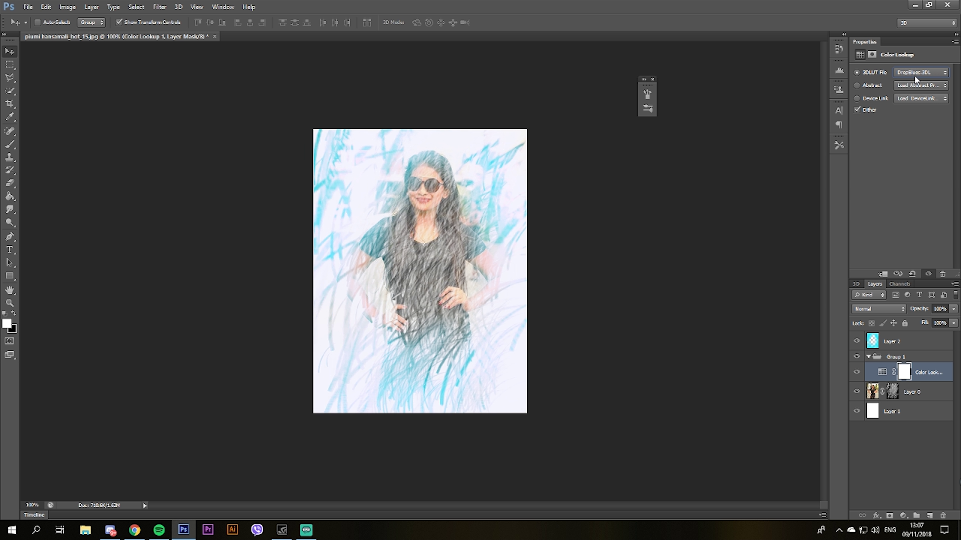
scroll(914, 75, "up", 1)
scroll(914, 75, "up", 1)
scroll(914, 75, "up", 1)
scroll(914, 75, "up", 1)
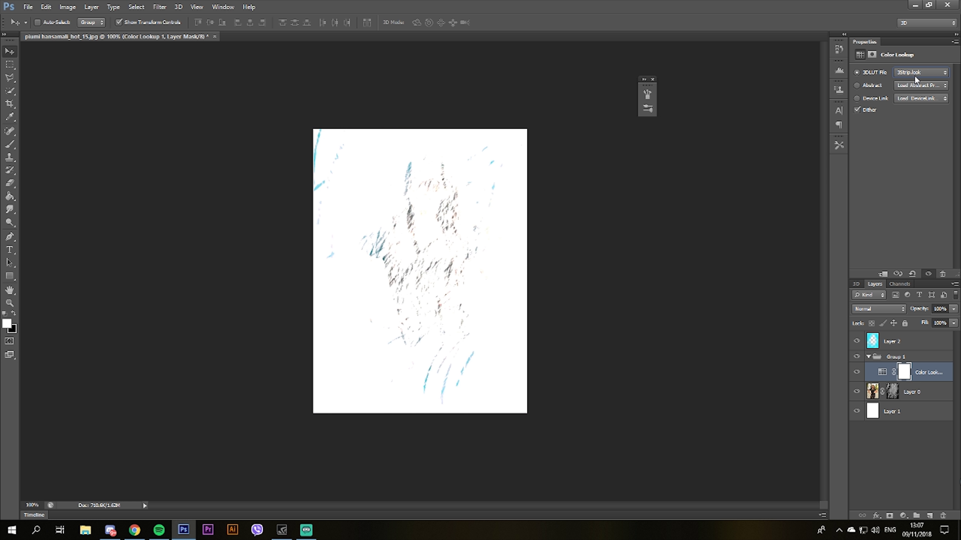
scroll(914, 75, "up", 1)
scroll(914, 75, "down", 5)
scroll(914, 75, "down", 5)
scroll(914, 75, "down", 8)
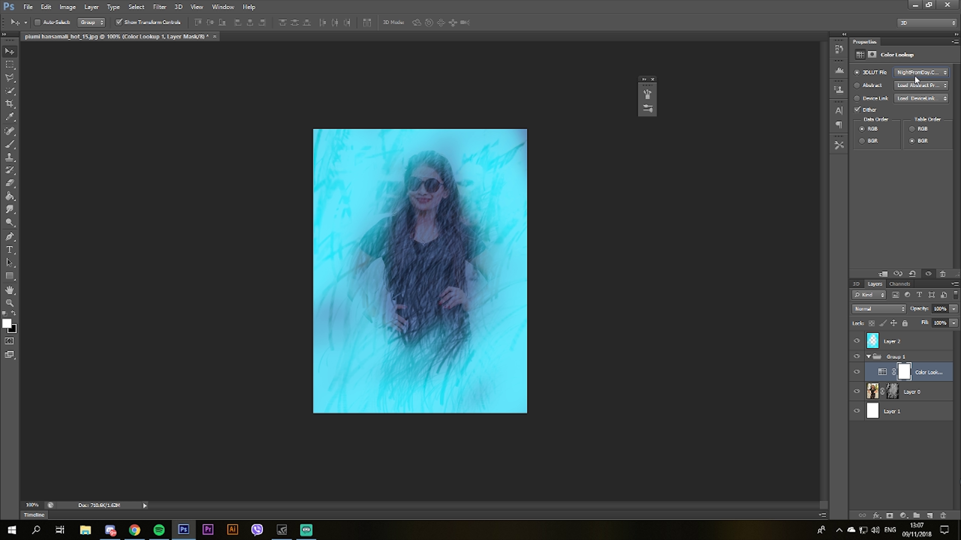
scroll(914, 75, "up", 1)
scroll(915, 75, "up", 1)
scroll(914, 75, "up", 1)
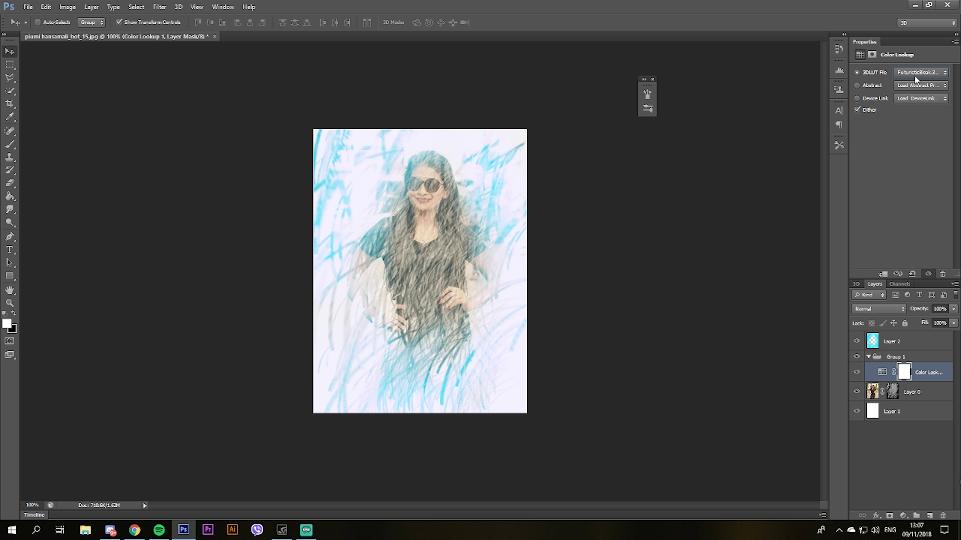
scroll(914, 75, "up", 1)
scroll(914, 75, "up", 1)
scroll(914, 75, "up", 1)
scroll(914, 75, "up", 1)
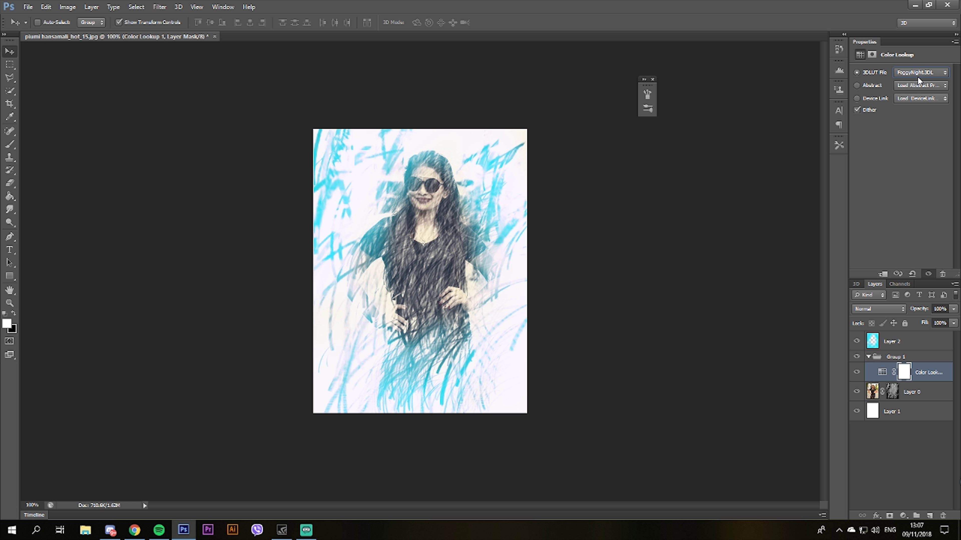
scroll(917, 77, "up", 1)
scroll(917, 76, "up", 2)
scroll(917, 76, "up", 1)
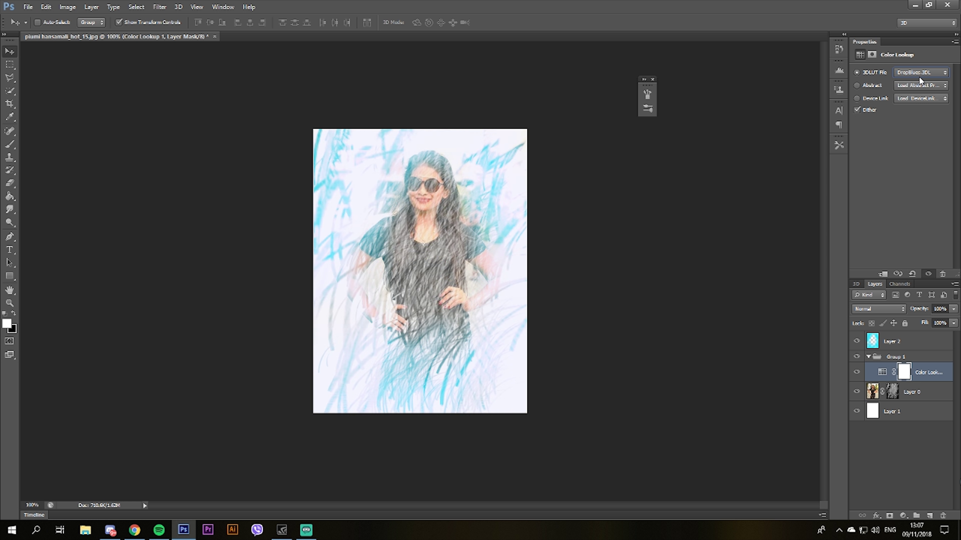
scroll(919, 76, "up", 1)
scroll(919, 75, "up", 2)
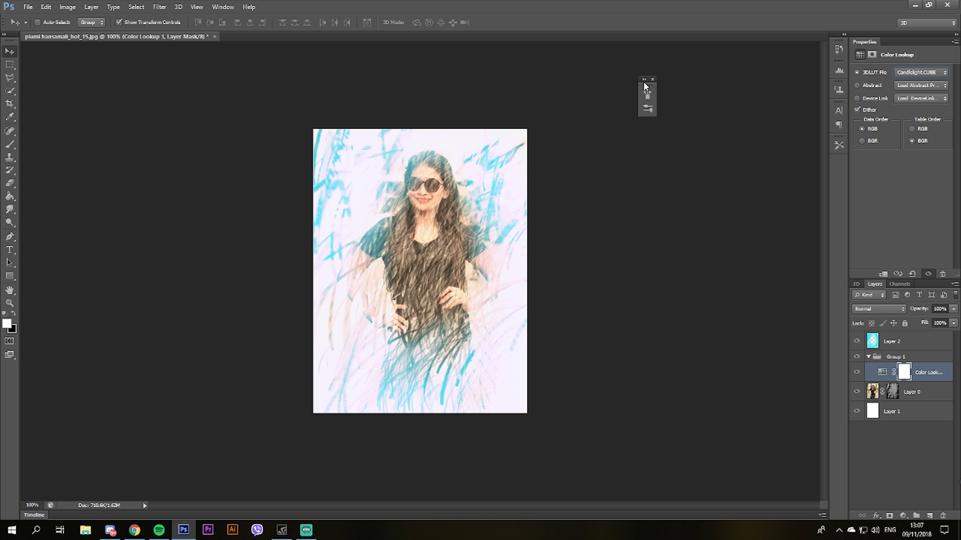
Add a new empty Layer 3 above Layer 2.
left_click(652, 79)
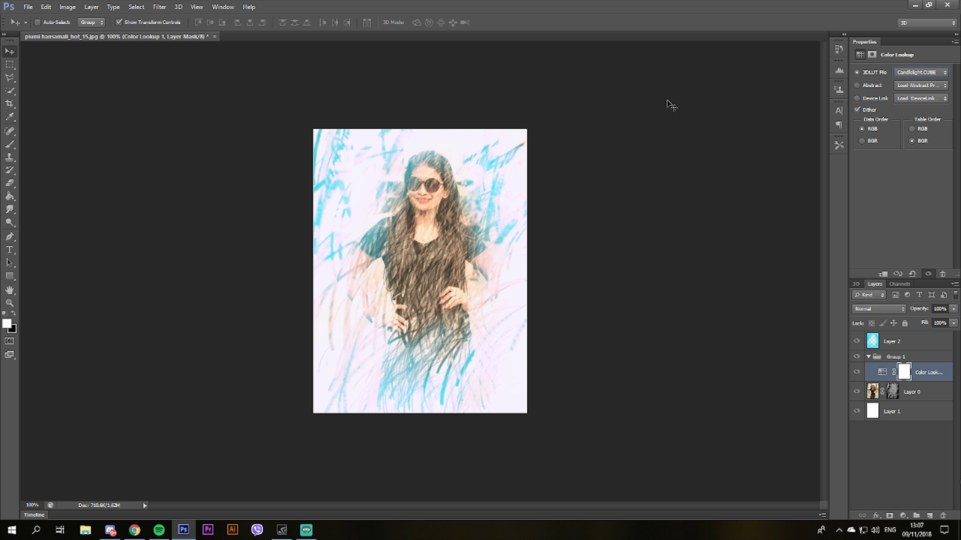
left_click(10, 65)
left_click(876, 345)
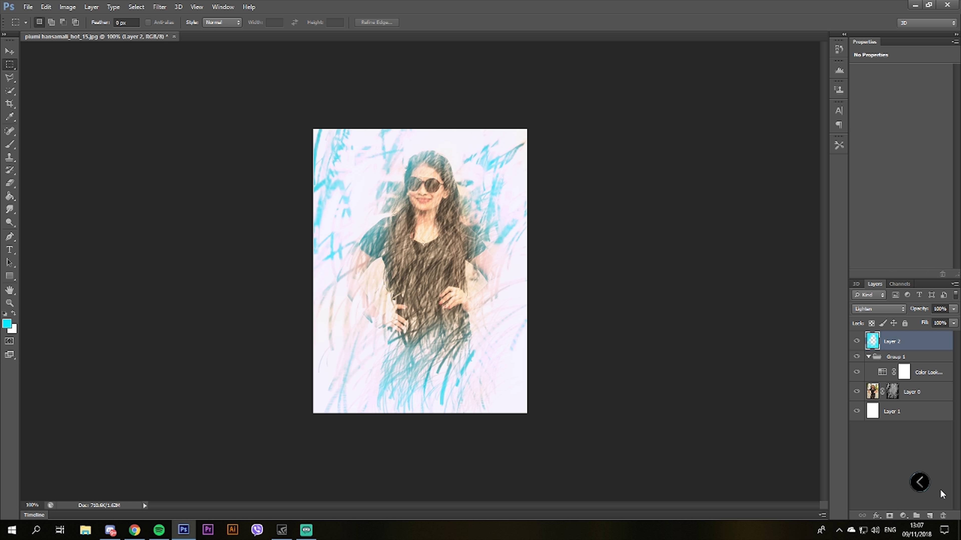
left_click(930, 515)
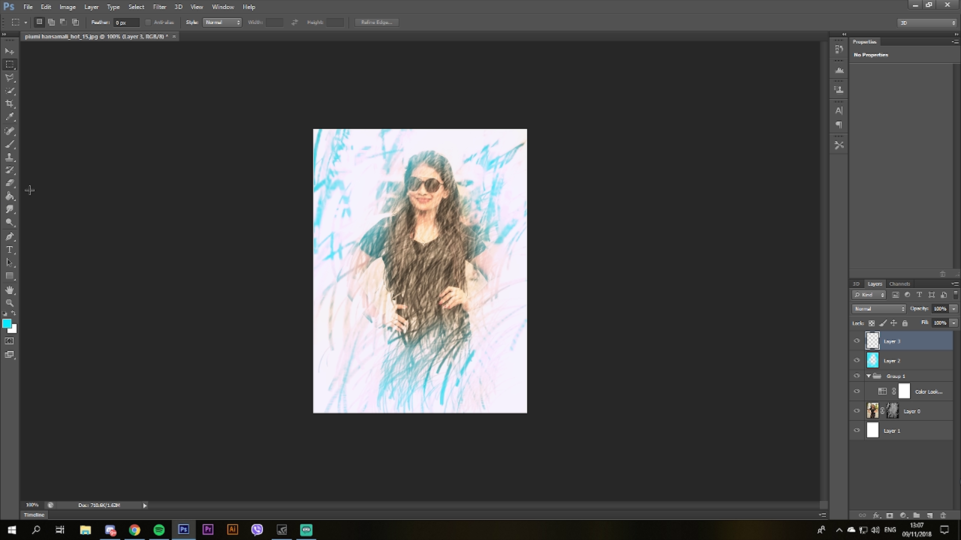
Switch to the Brush tool.
right_click(10, 144)
left_click(57, 144)
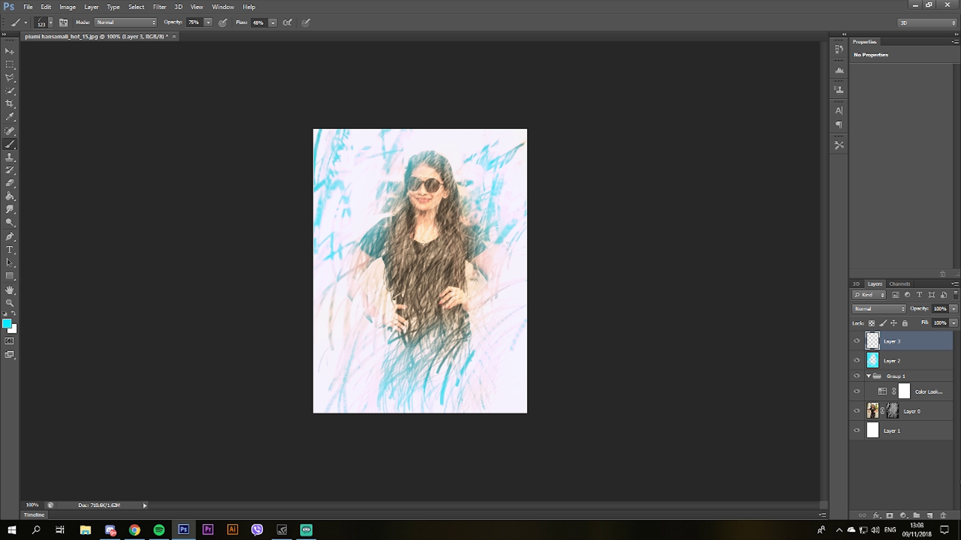
right_click(538, 270)
right_click(8, 147)
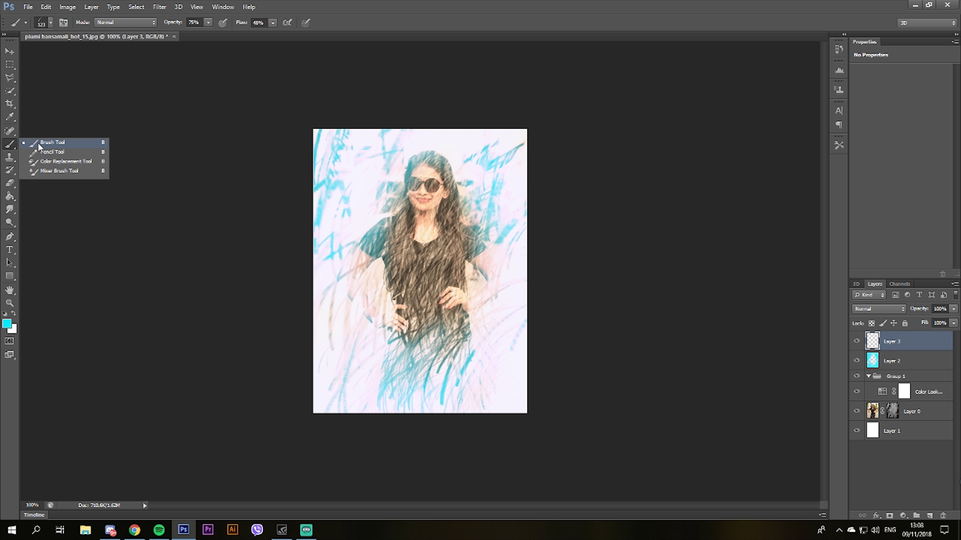
left_click(41, 146)
Open the Brush panel beside the canvas showing the brush presets list.
left_click(222, 7)
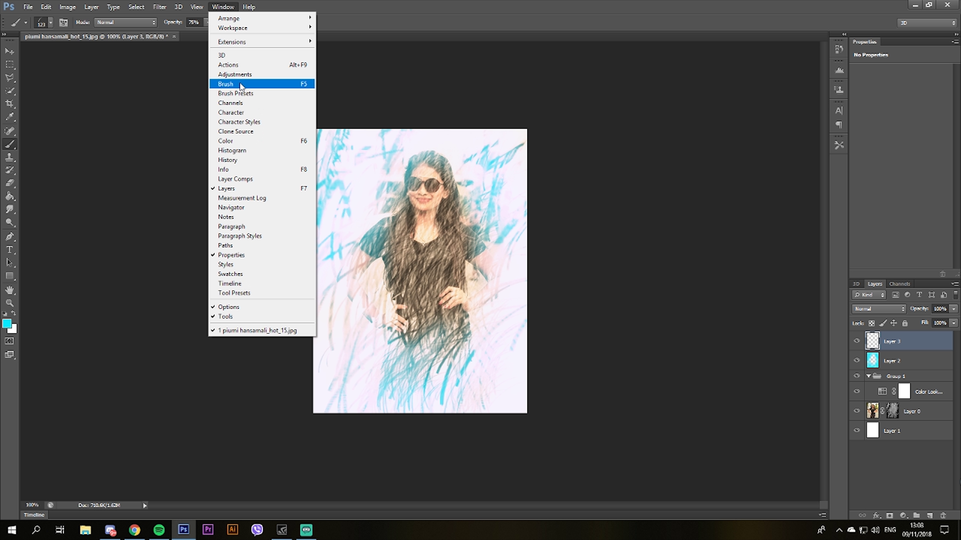
left_click(225, 83)
left_click_drag(557, 92, 713, 123)
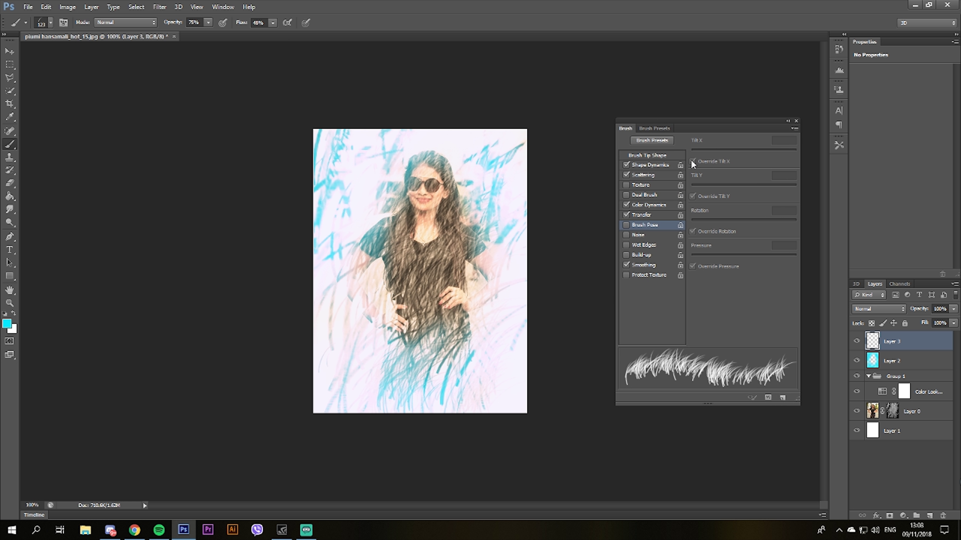
left_click(654, 128)
scroll(731, 257, "down", 3)
scroll(757, 259, "down", 3)
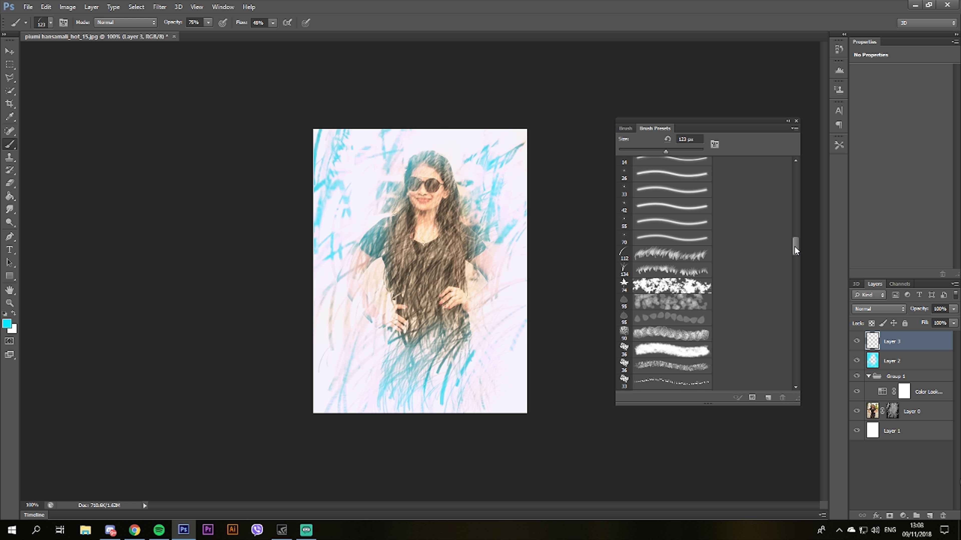
mouse_move(793, 245)
left_mouse_down()
mouse_move(811, 388)
mouse_move(806, 353)
left_mouse_up()
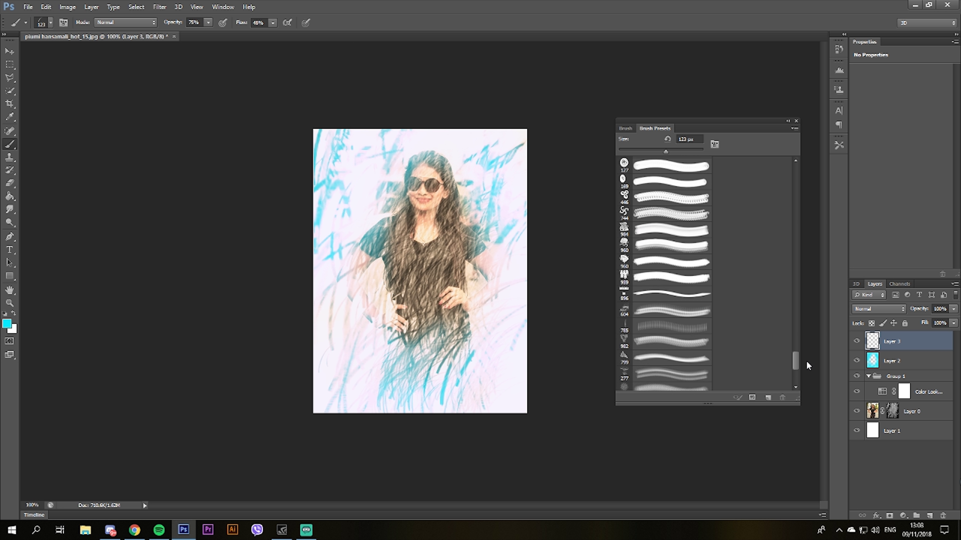
Pick the 570 px barcode brush tip.
right_click(483, 259)
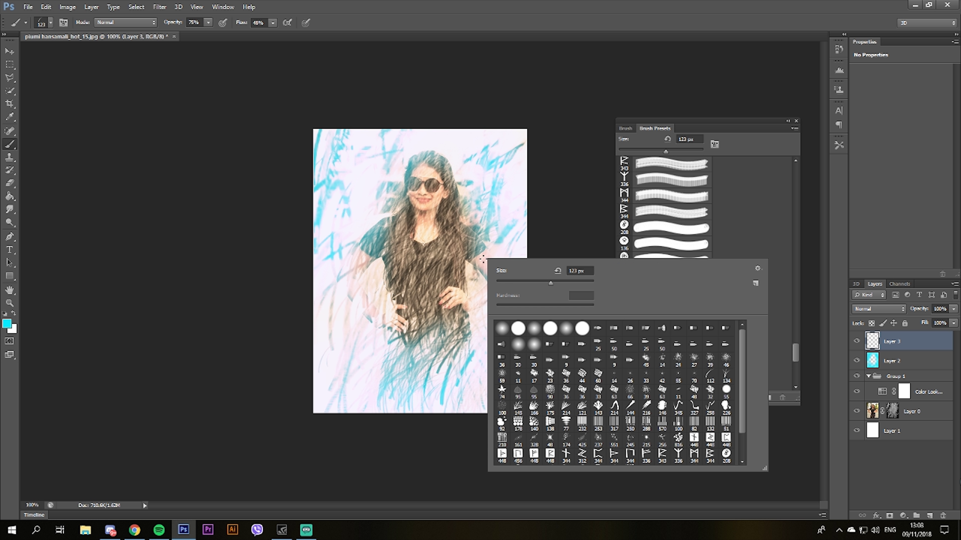
scroll(638, 355, "down", 2)
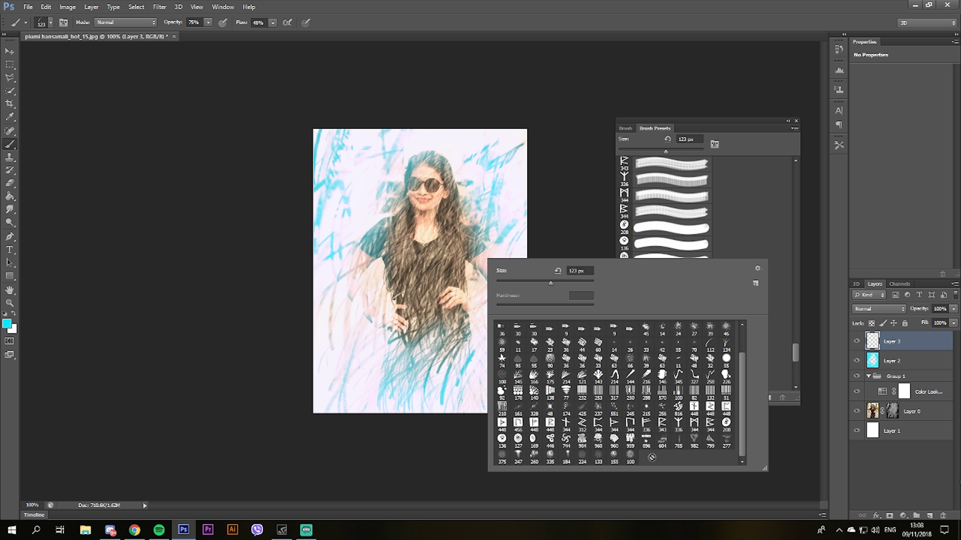
left_click(692, 394)
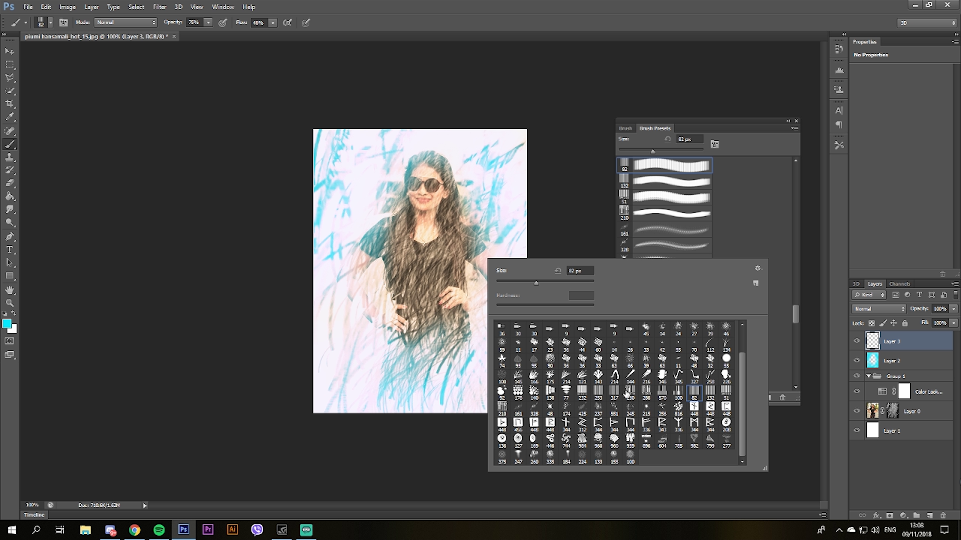
left_click(661, 395)
right_click(445, 307)
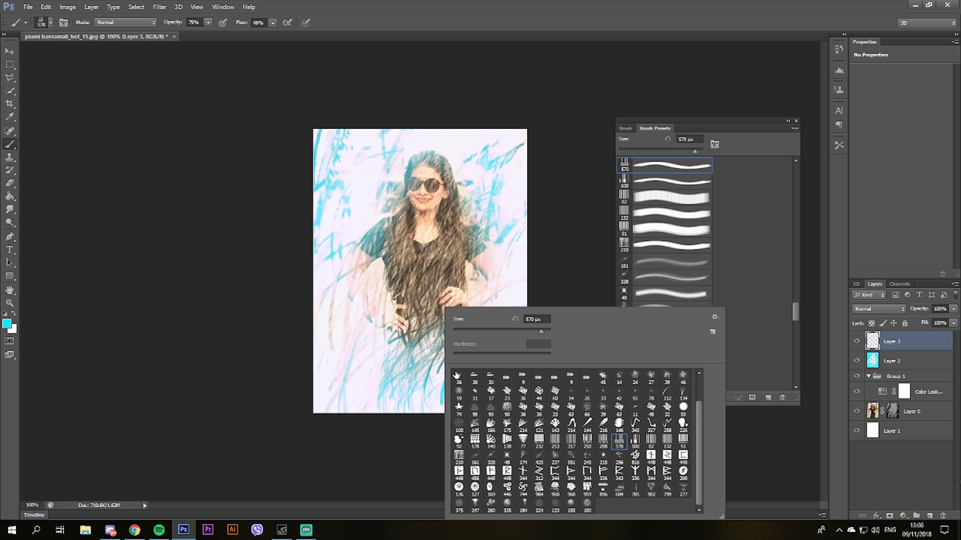
Set the painting colour to black with brush Opacity and Flow at 100%.
left_click(11, 325)
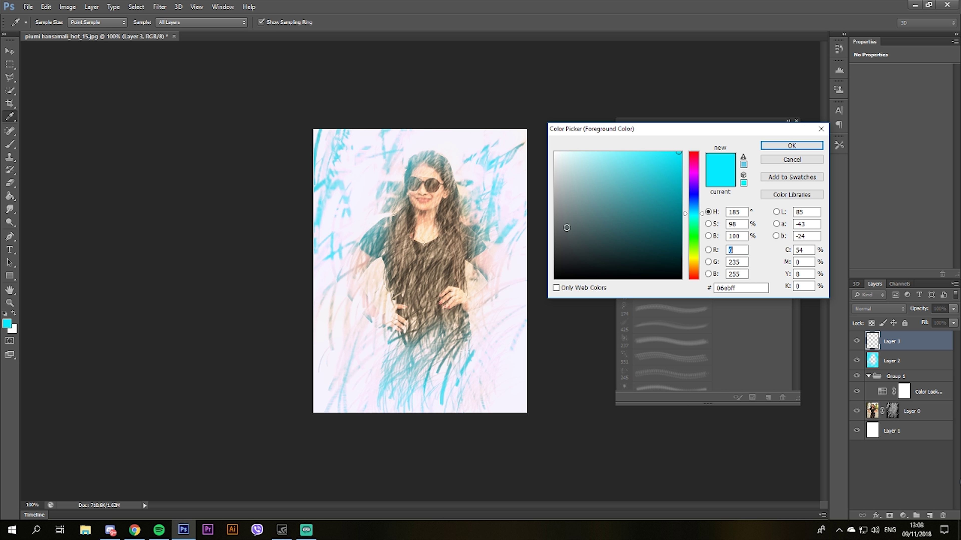
left_click(555, 279)
left_click(791, 146)
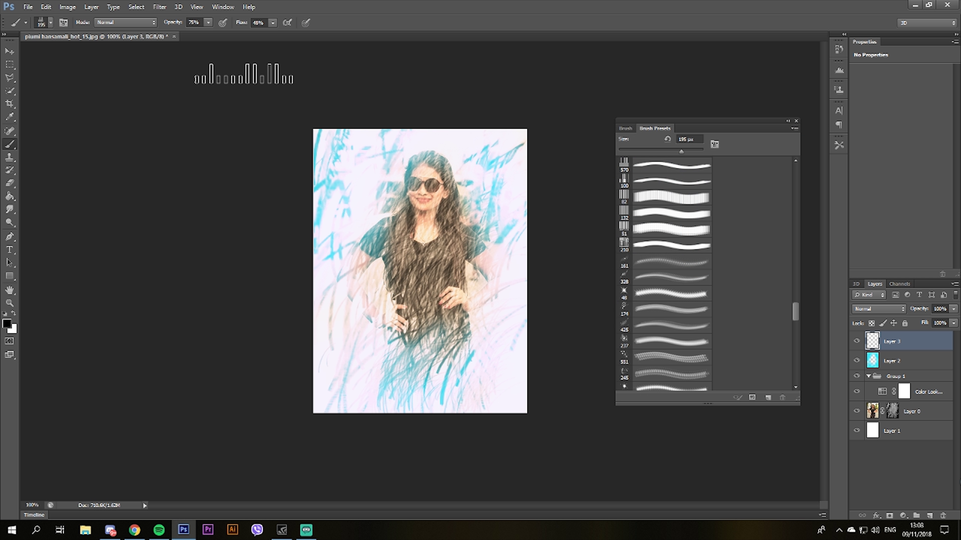
left_click(208, 23)
left_click(273, 23)
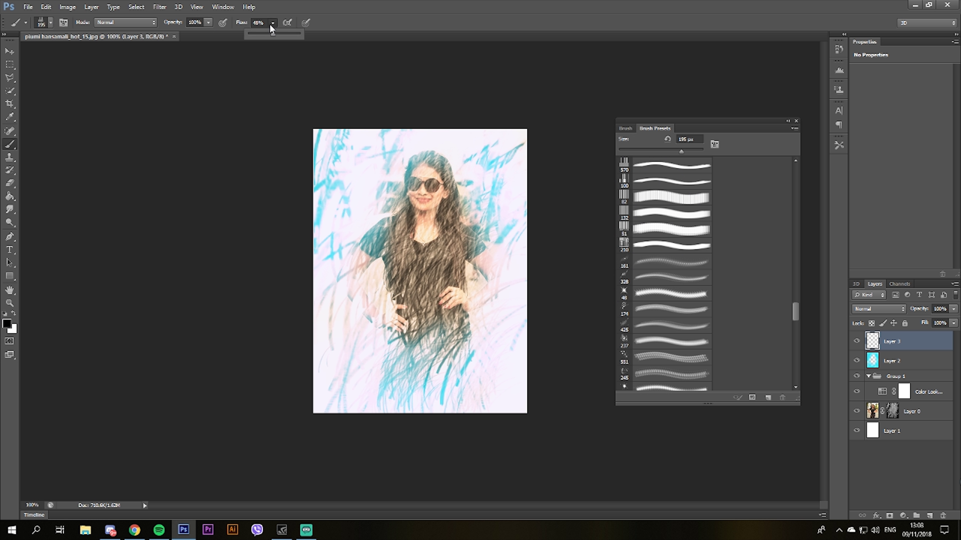
left_click_drag(273, 34, 410, 46)
Stamp a smaller 288 px barcode brush tip at the portrait's lower-left.
right_click(463, 257)
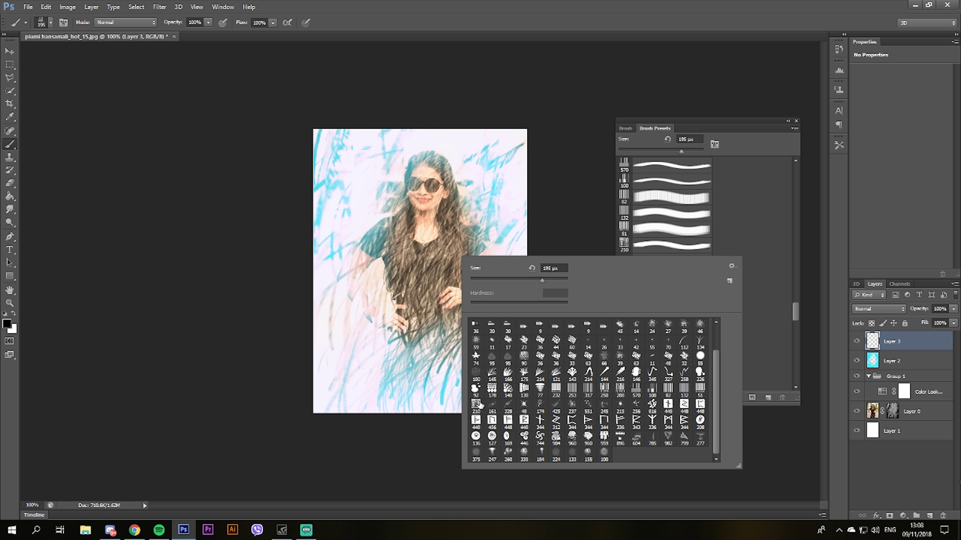
scroll(621, 396, "up", 1)
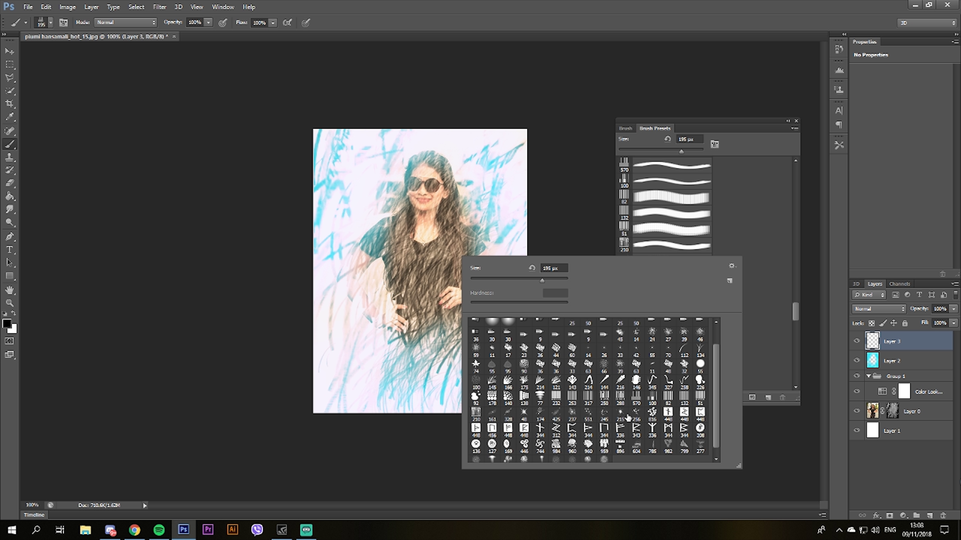
left_click(622, 397)
right_click(400, 309)
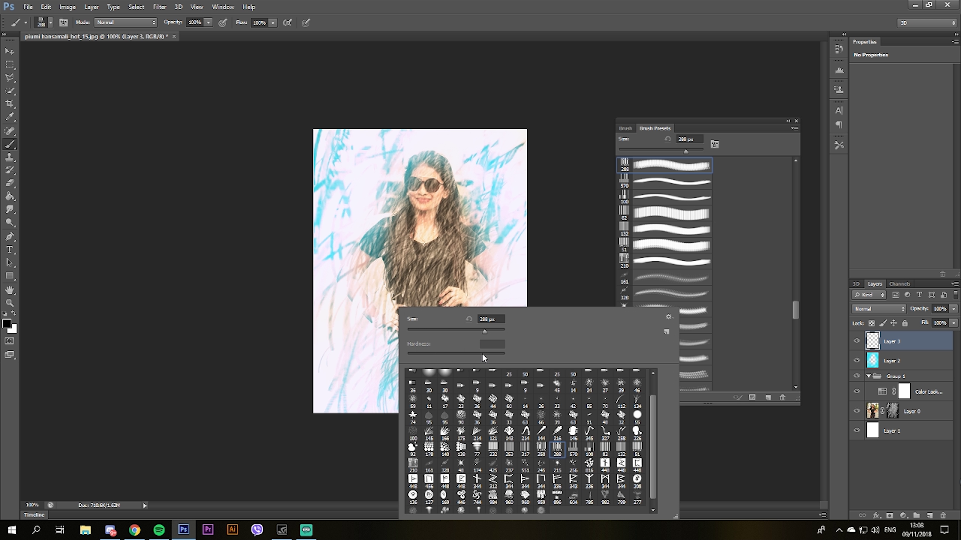
left_click_drag(487, 332, 466, 332)
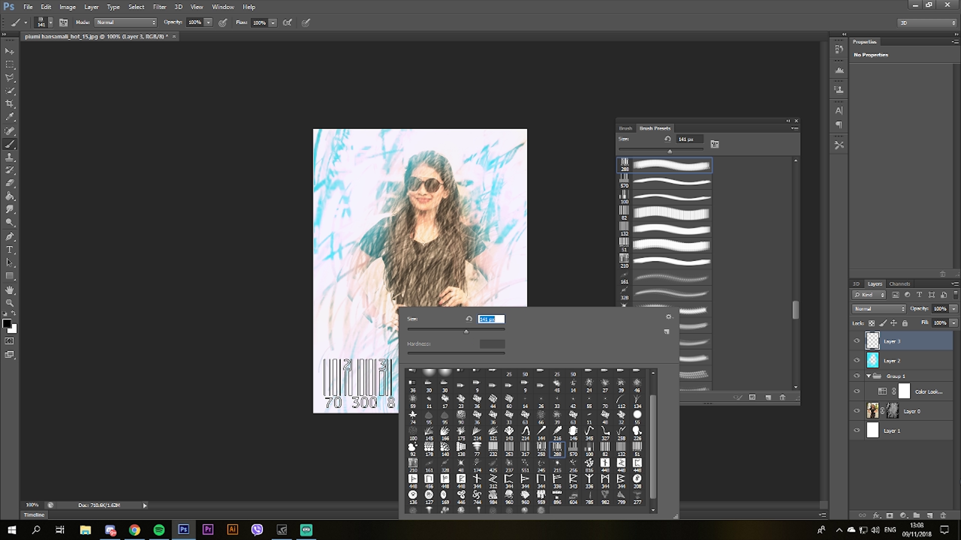
left_click(358, 384)
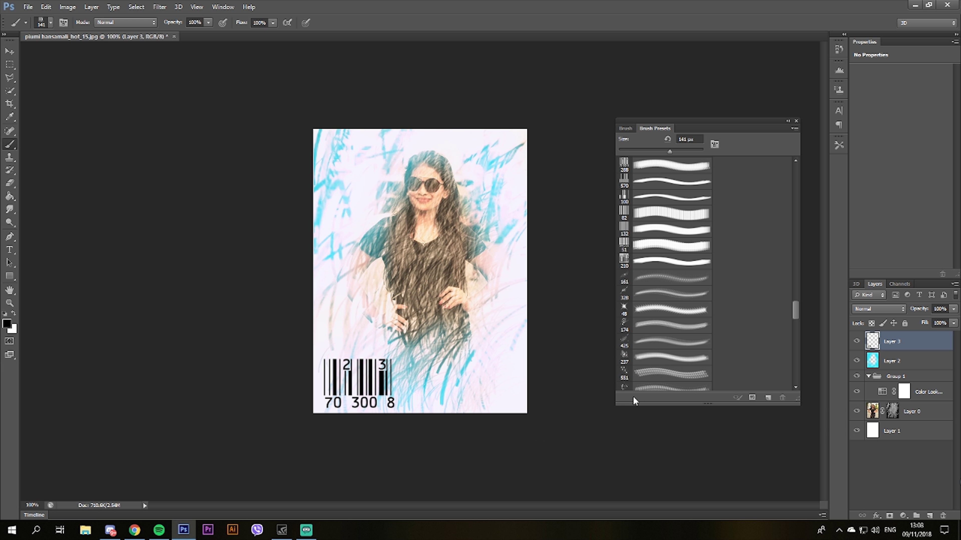
Move the Brush Presets panel aside, select Layer 2, and collapse the panel to icons.
left_click(10, 51)
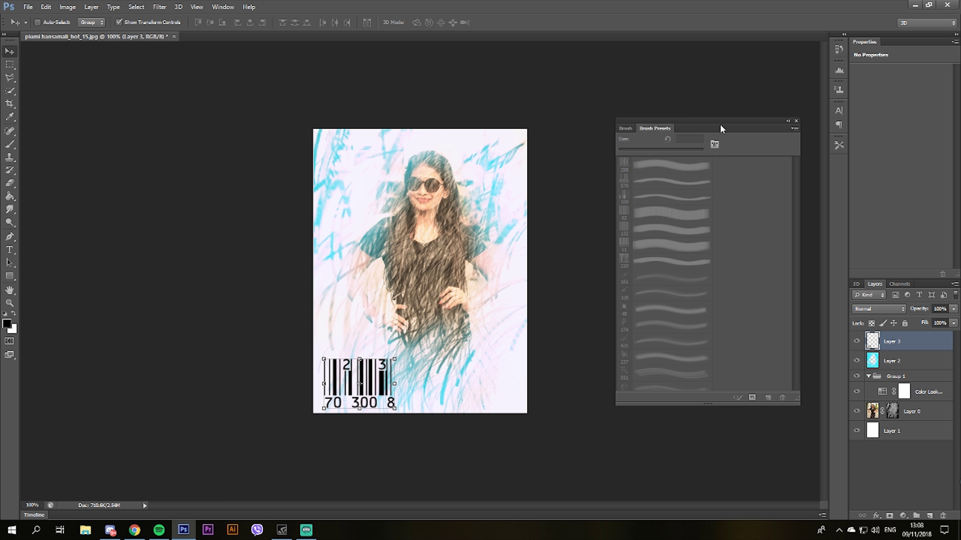
left_click_drag(721, 128, 737, 80)
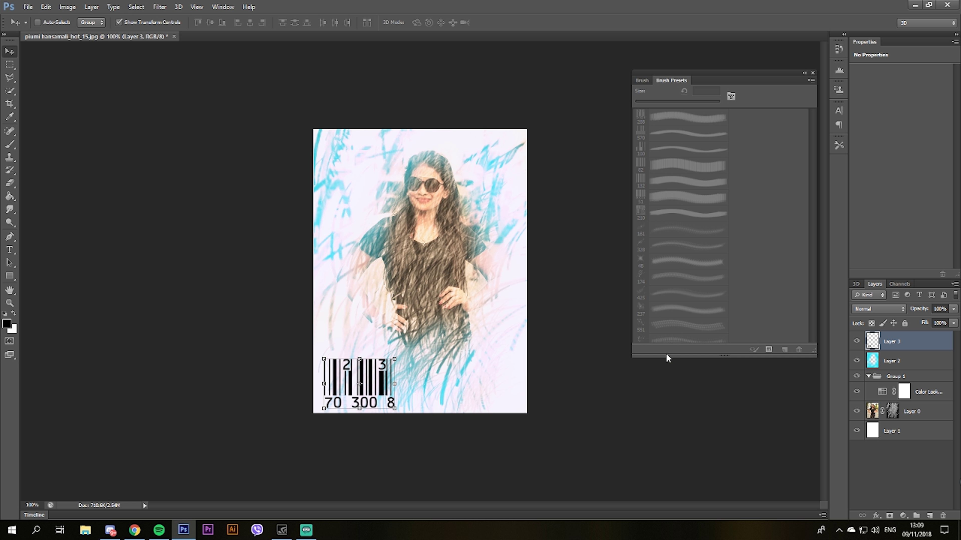
left_click(899, 363)
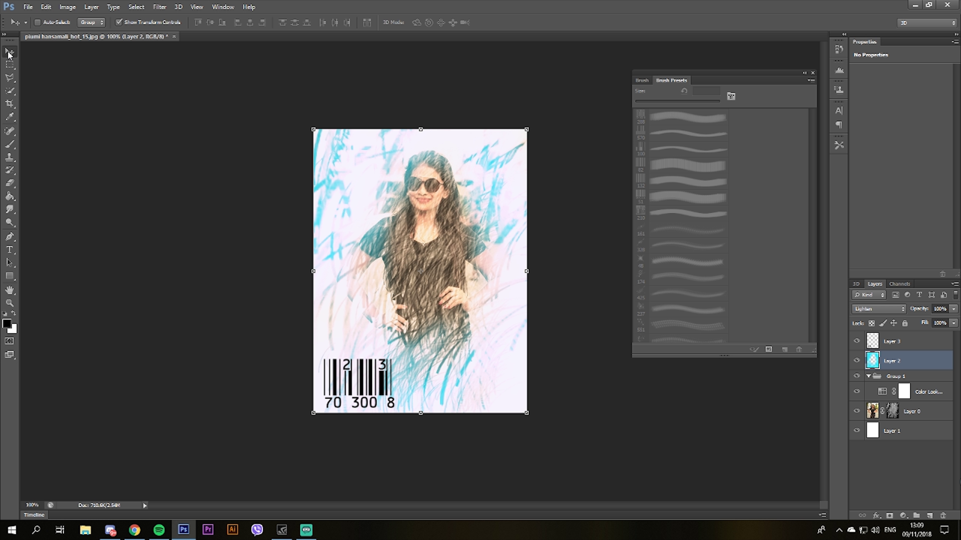
left_click(804, 74)
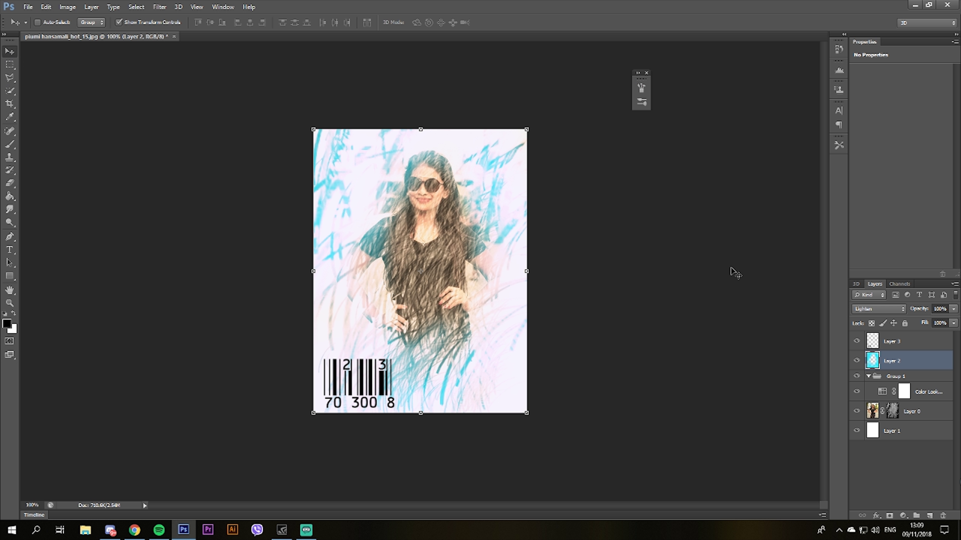
Select barcode Layer 3 and cycle its blend mode through the list toward Hard Mix.
left_click_drag(636, 79, 736, 91)
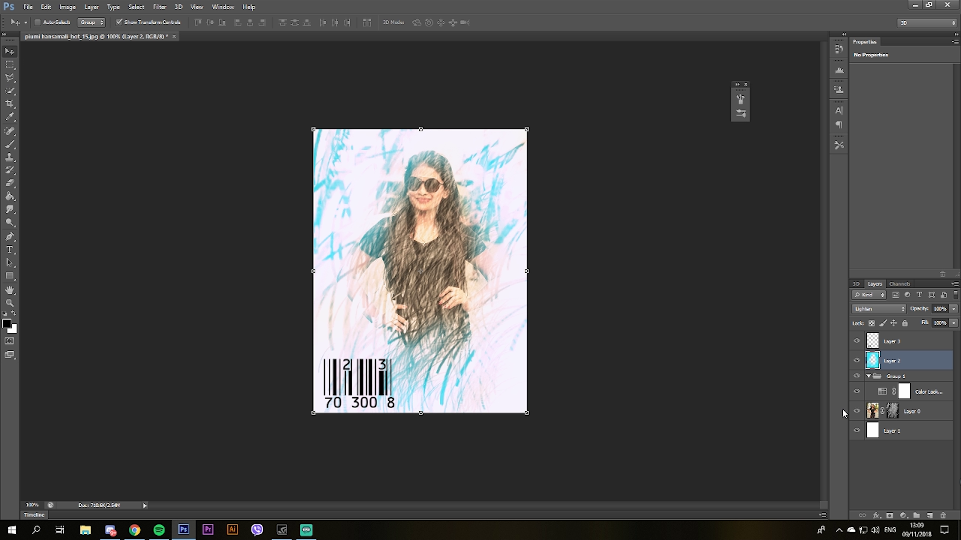
left_click(879, 343)
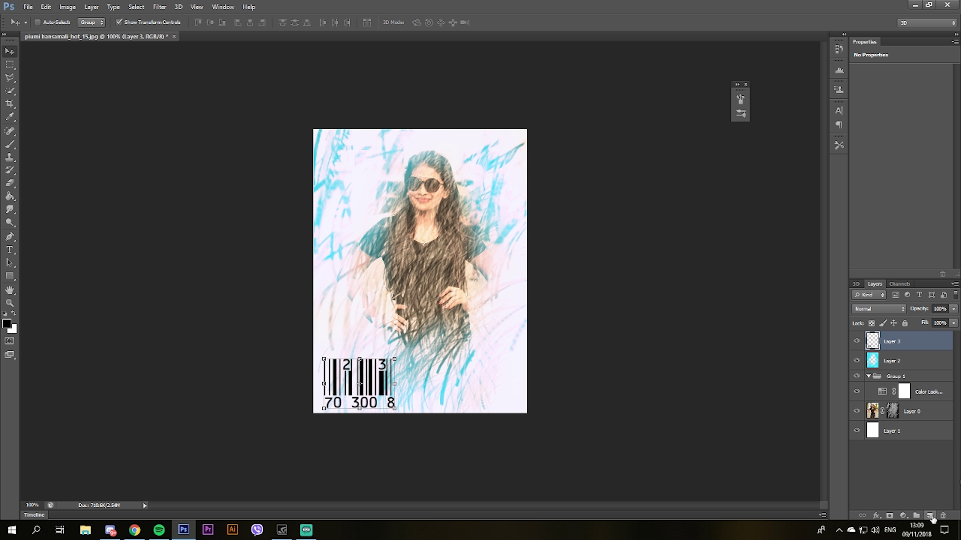
left_click(877, 309)
scroll(866, 308, "up", 1)
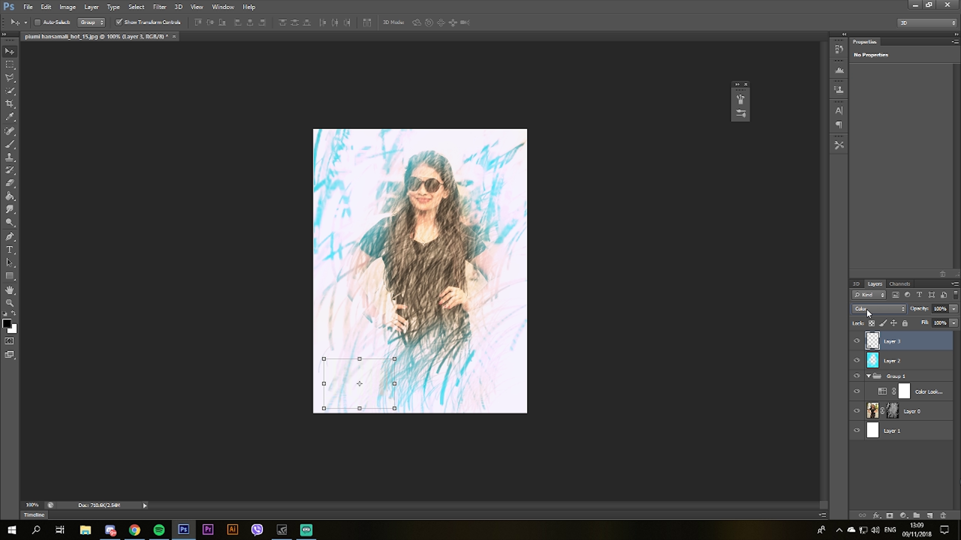
scroll(866, 311, "up", 1)
scroll(866, 308, "up", 1)
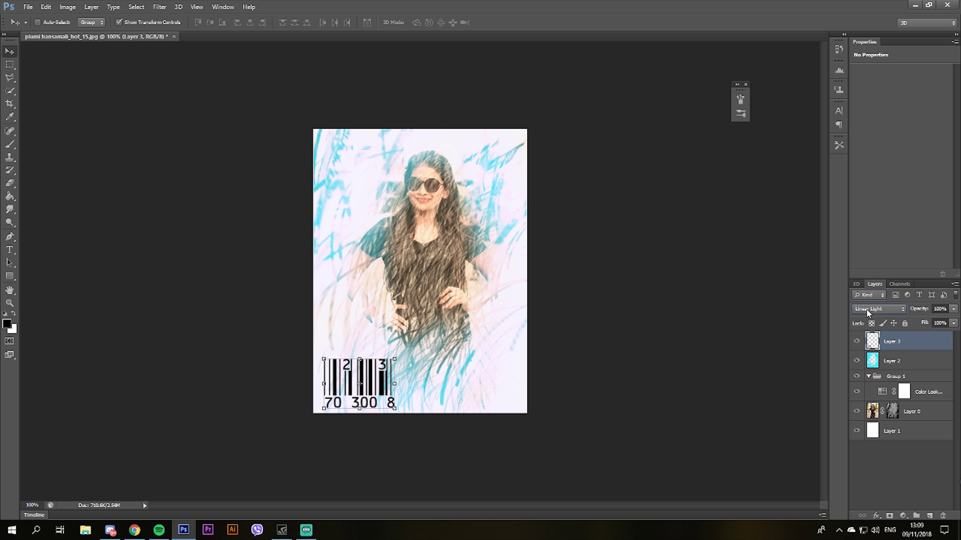
Open the barcode layer's blending options and add a Drop Shadow.
right_click(888, 342)
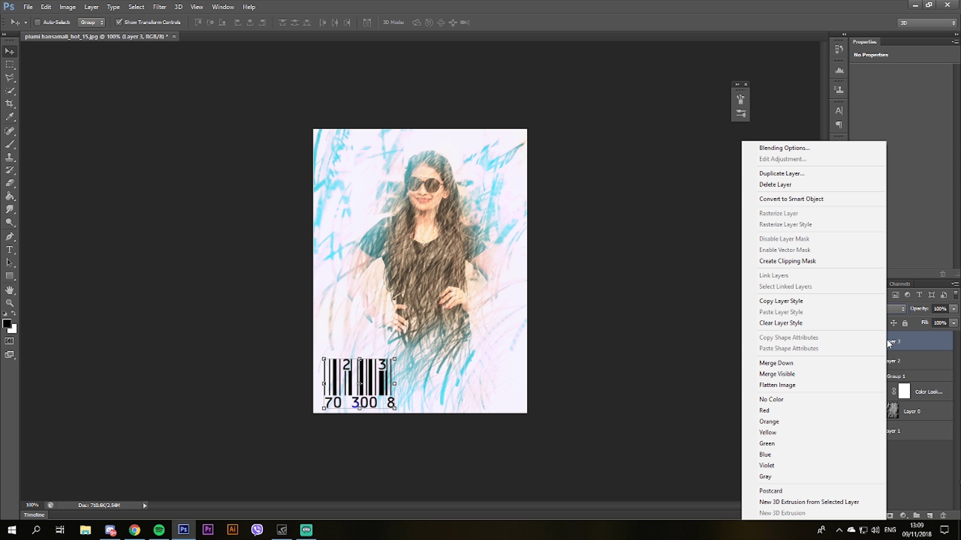
left_click(784, 148)
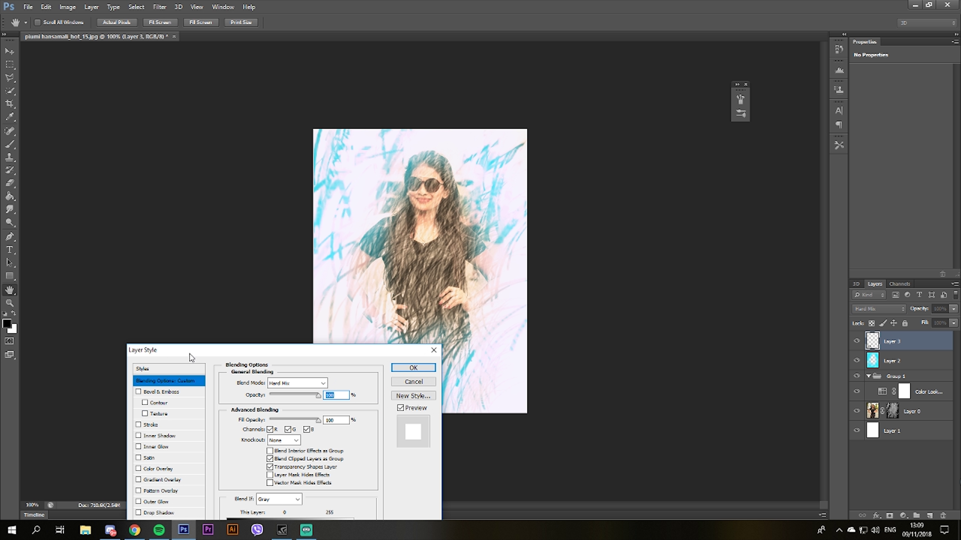
mouse_move(181, 342)
left_mouse_down()
mouse_move(549, 208)
mouse_move(659, 144)
left_mouse_up()
left_click(608, 304)
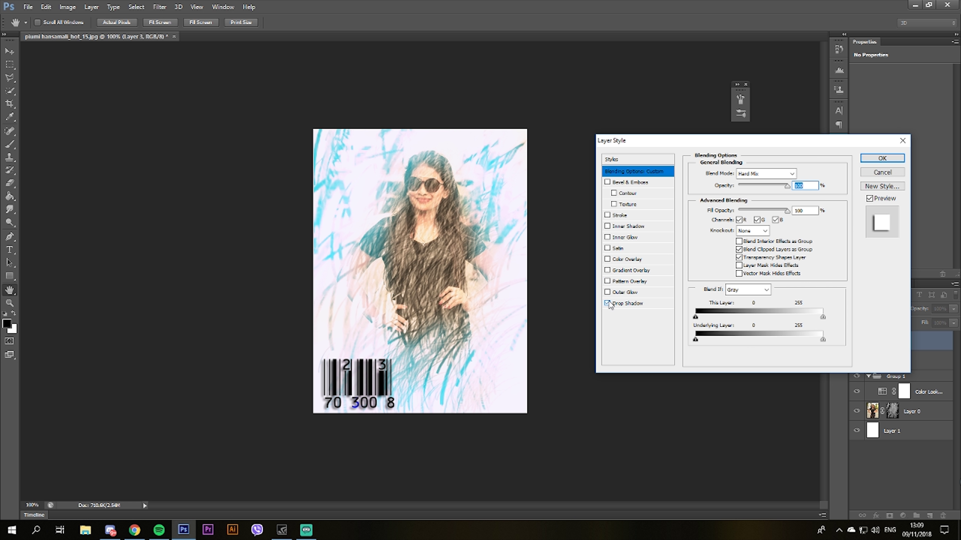
Preview and switch off Stroke, Color, Pattern and Gradient Overlay and Bevel & Emboss, then apply.
left_click(608, 215)
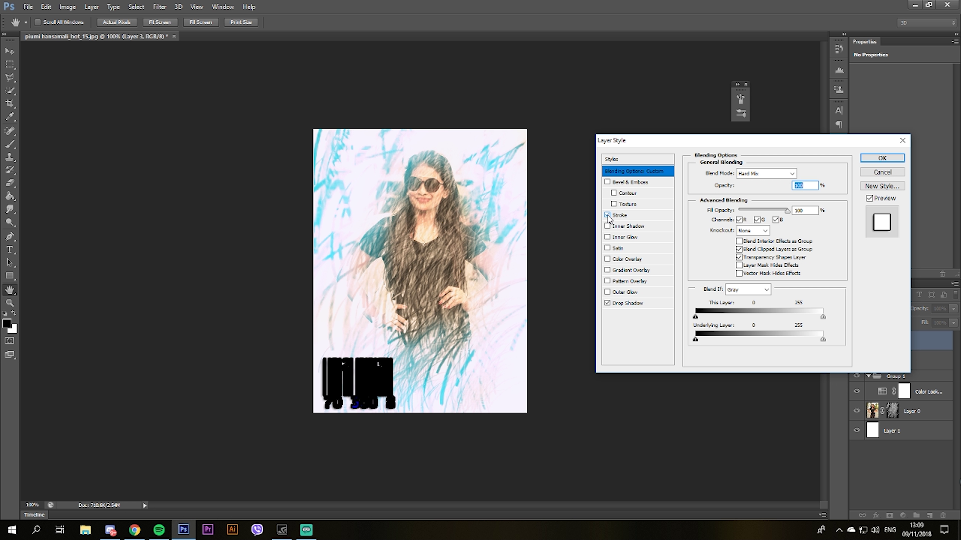
left_click(607, 259)
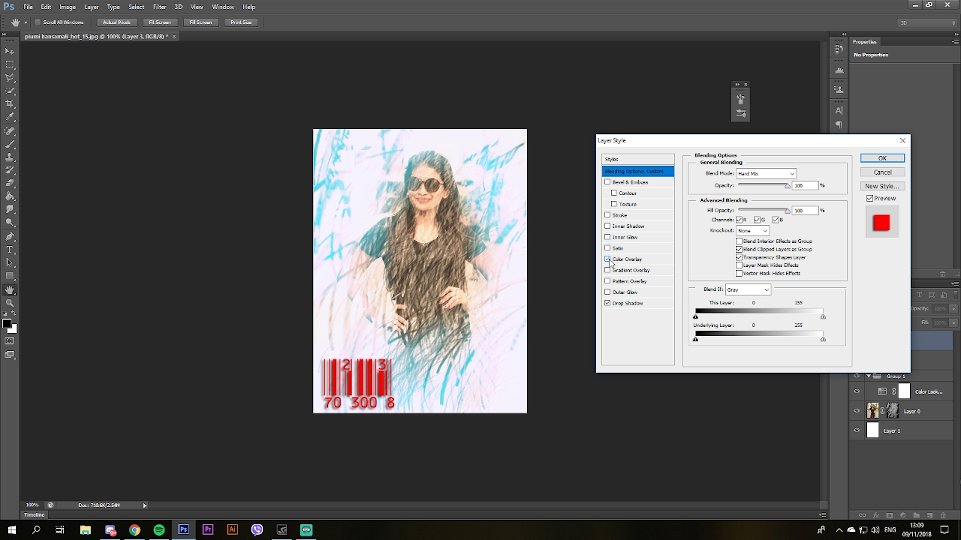
left_click(607, 259)
left_click(608, 281)
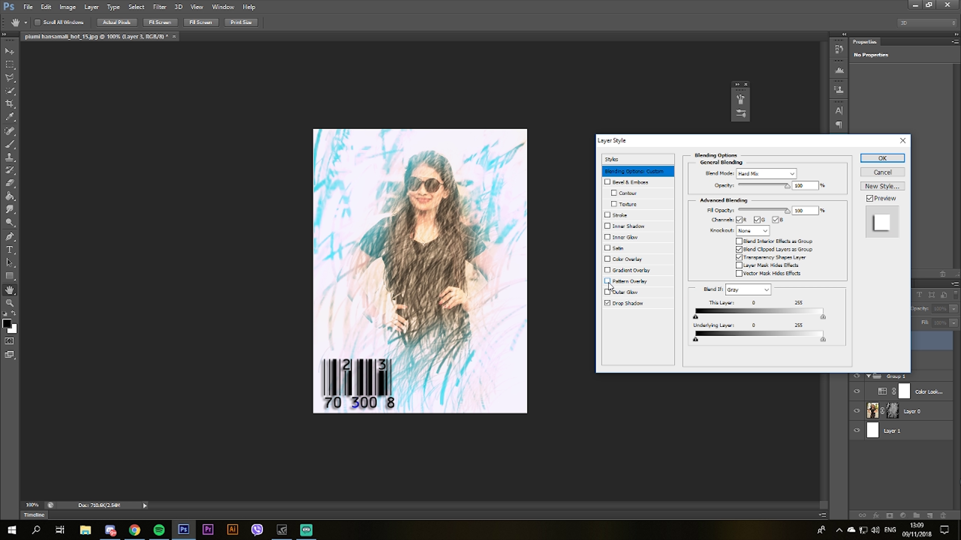
left_click(607, 215)
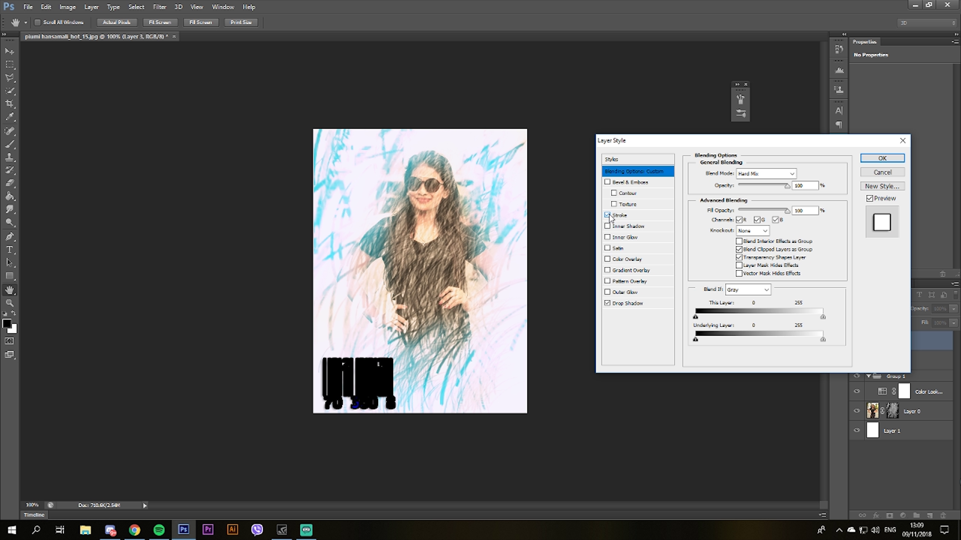
left_click(610, 186)
left_click(609, 183)
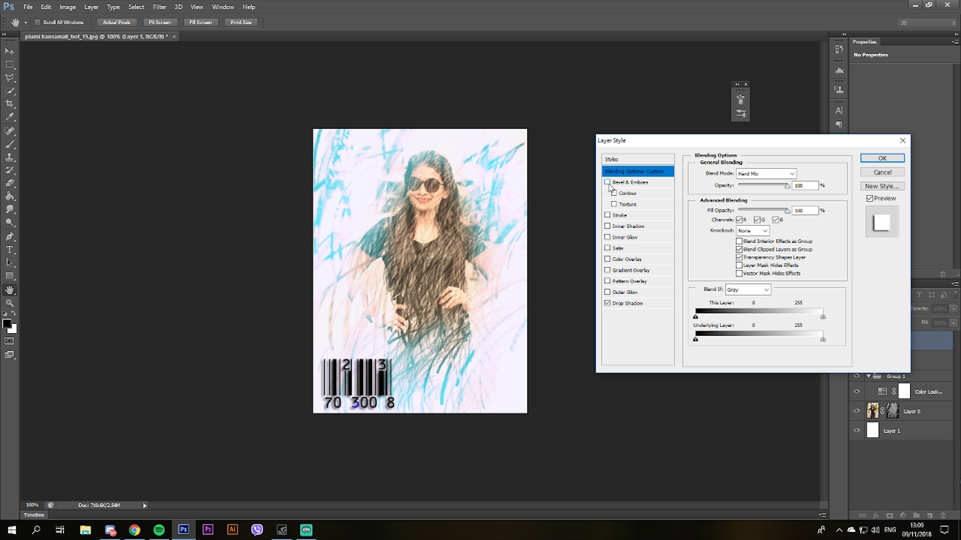
left_click(607, 271)
left_click(608, 271)
left_click(607, 271)
left_click(882, 158)
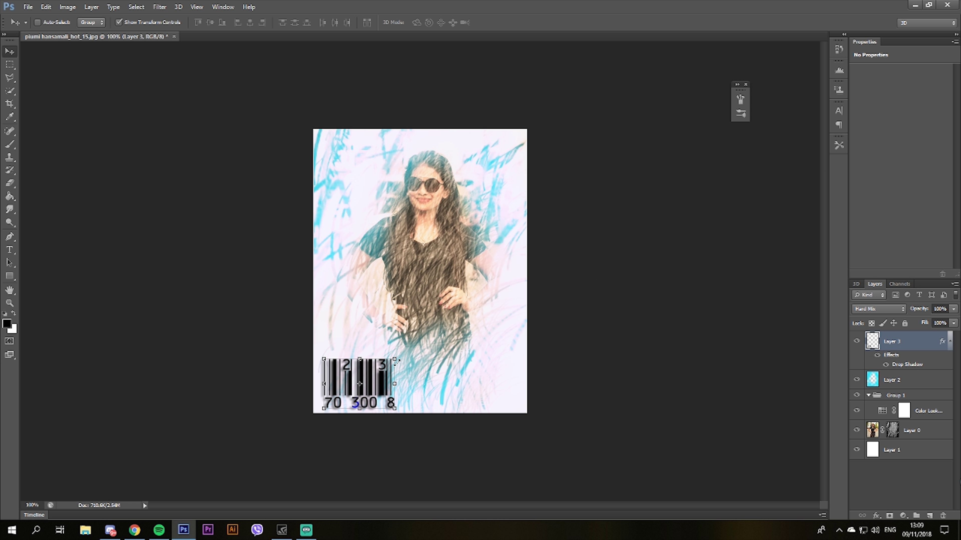
Scale the barcode to about 89% and add an empty Layer 4 above it.
left_click_drag(395, 359, 389, 363)
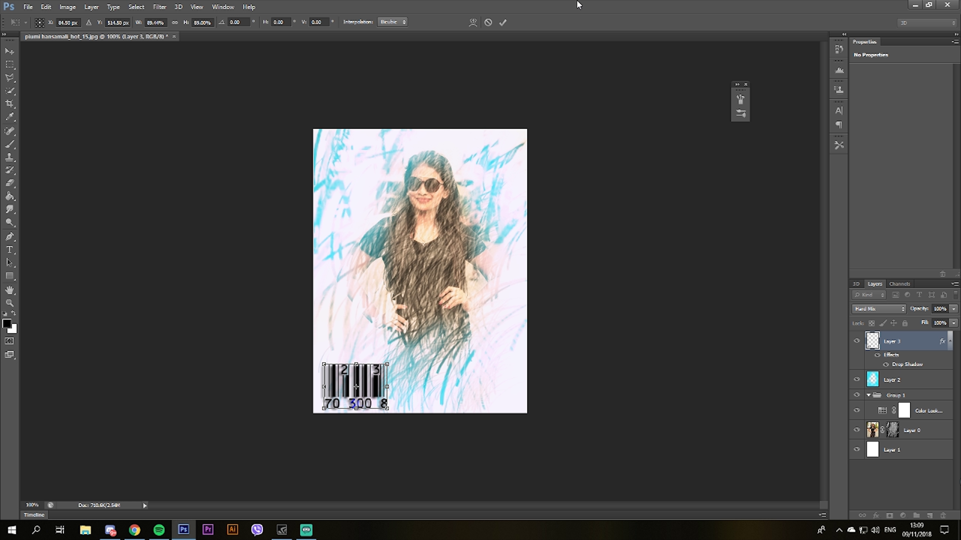
left_click(502, 22)
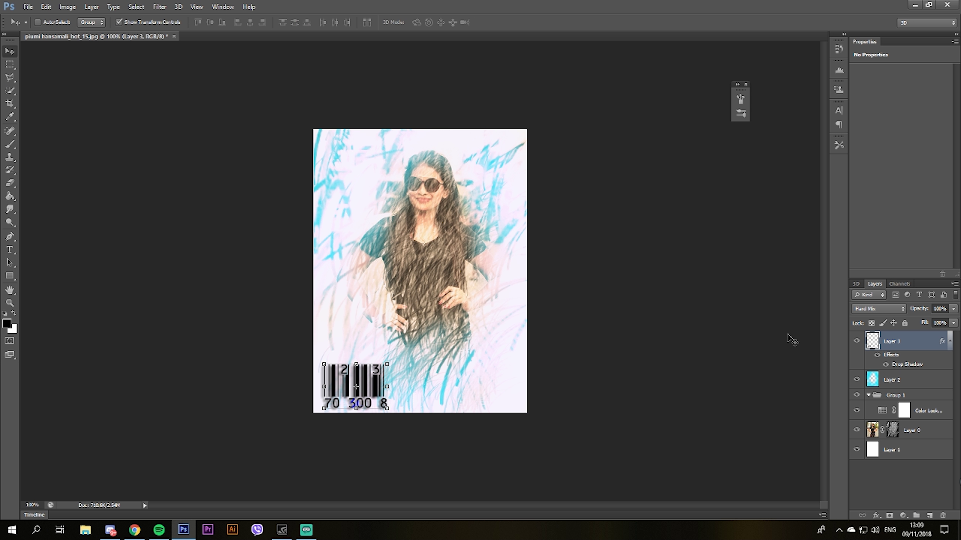
left_click(930, 516)
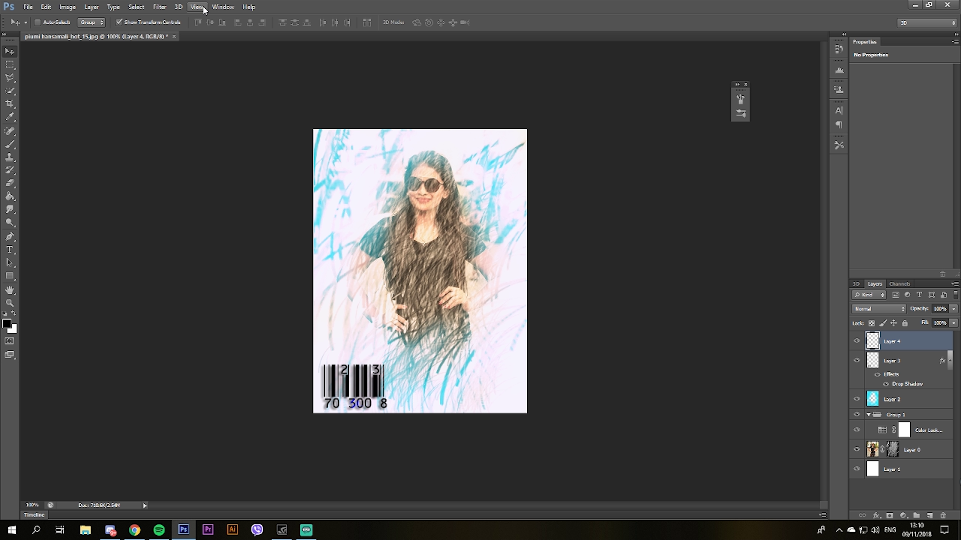
Try Levels on the empty layer and dismiss the resulting error.
left_click(136, 6)
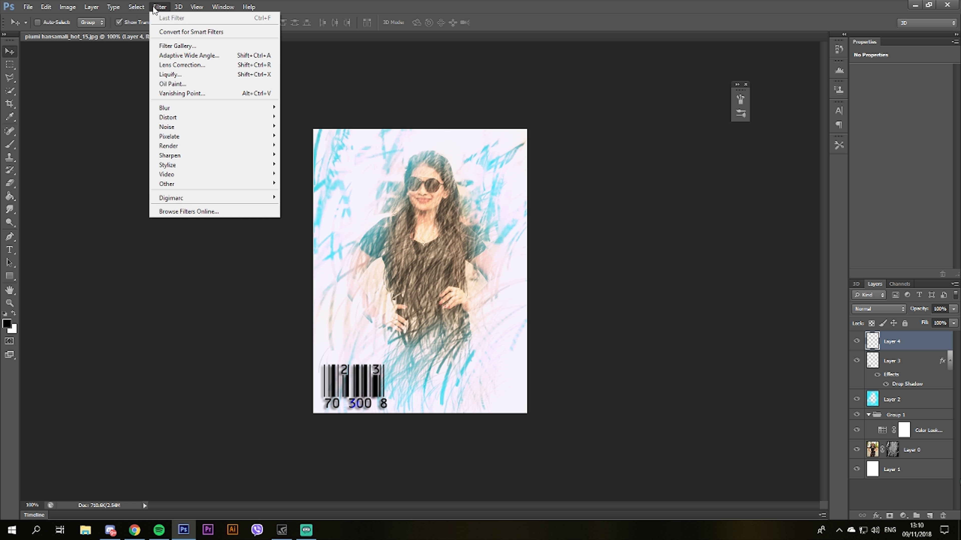
mouse_move(82, 32)
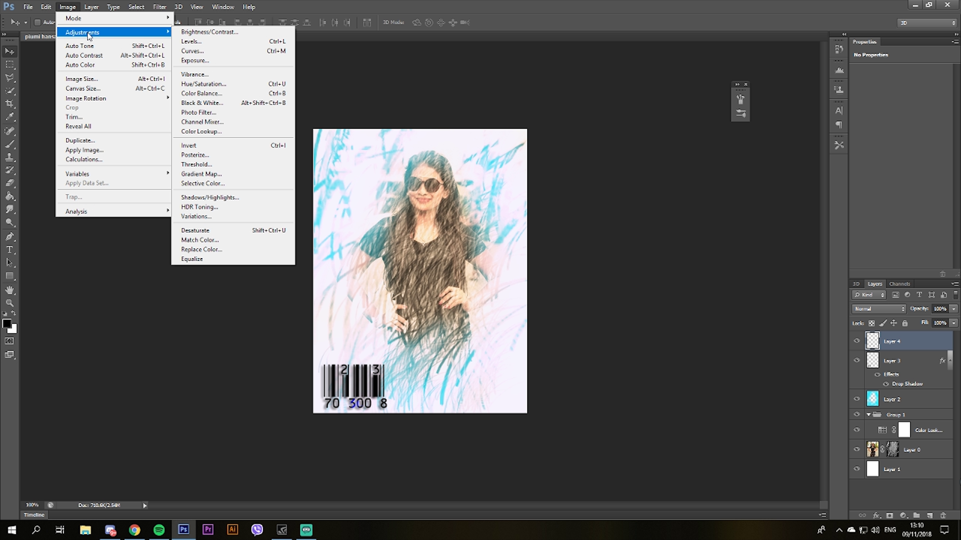
left_click(204, 43)
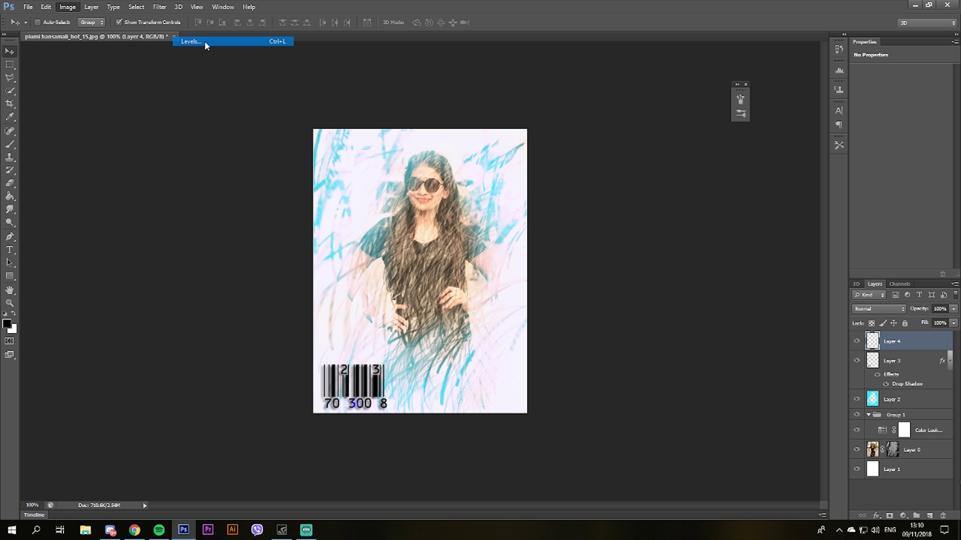
left_click(458, 196)
Set Levels on the Layer 0 photo to input values 23, 1.00 and 222.
left_click(874, 453)
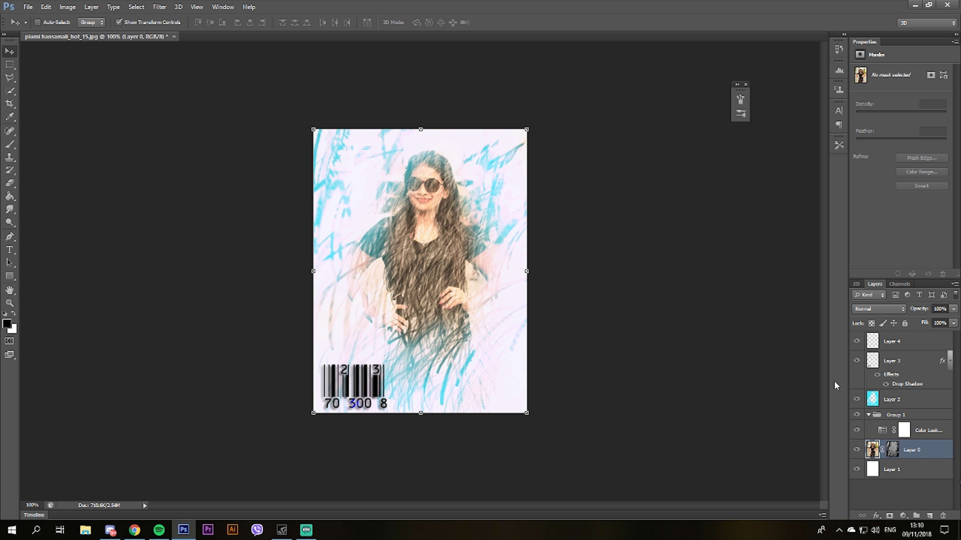
left_click(131, 7)
mouse_move(68, 7)
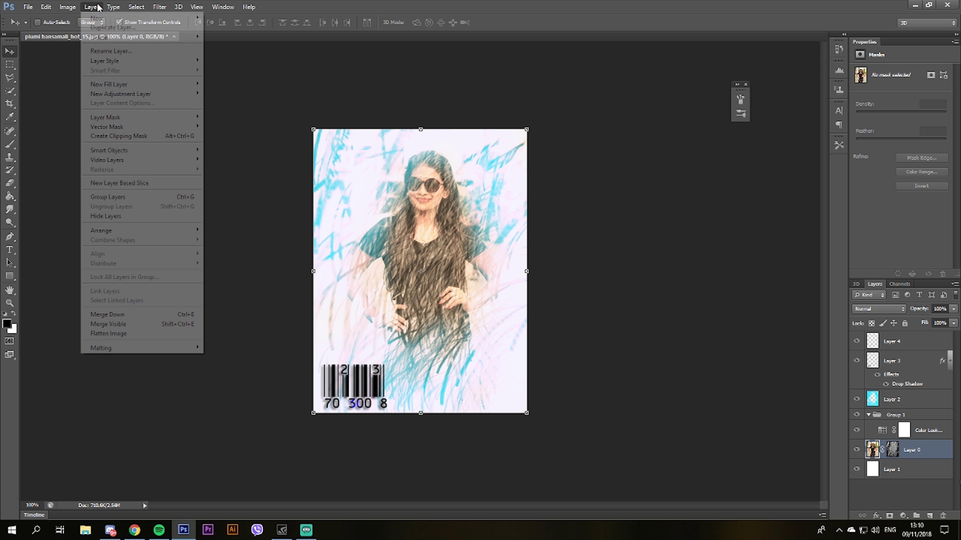
mouse_move(83, 32)
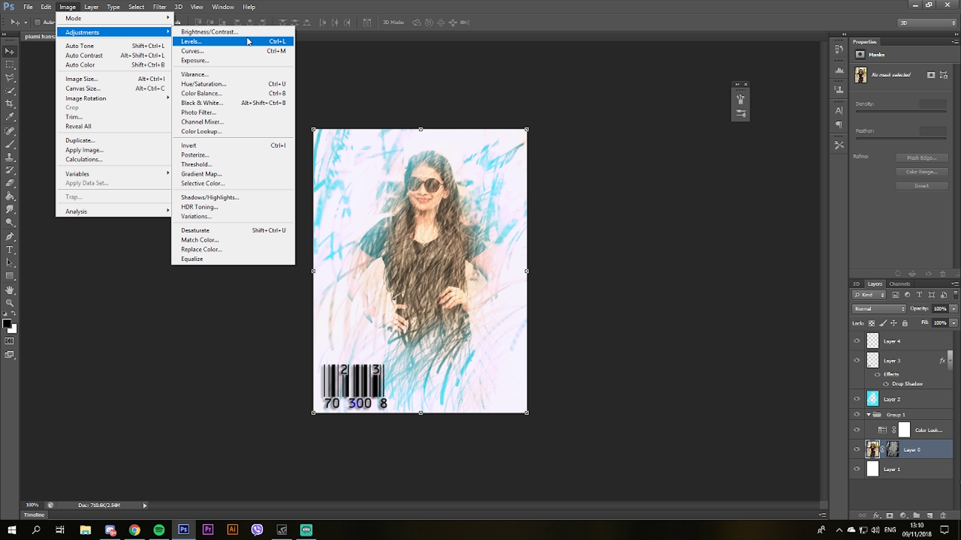
left_click(206, 43)
left_click_drag(706, 163, 744, 166)
left_click_drag(696, 279, 707, 282)
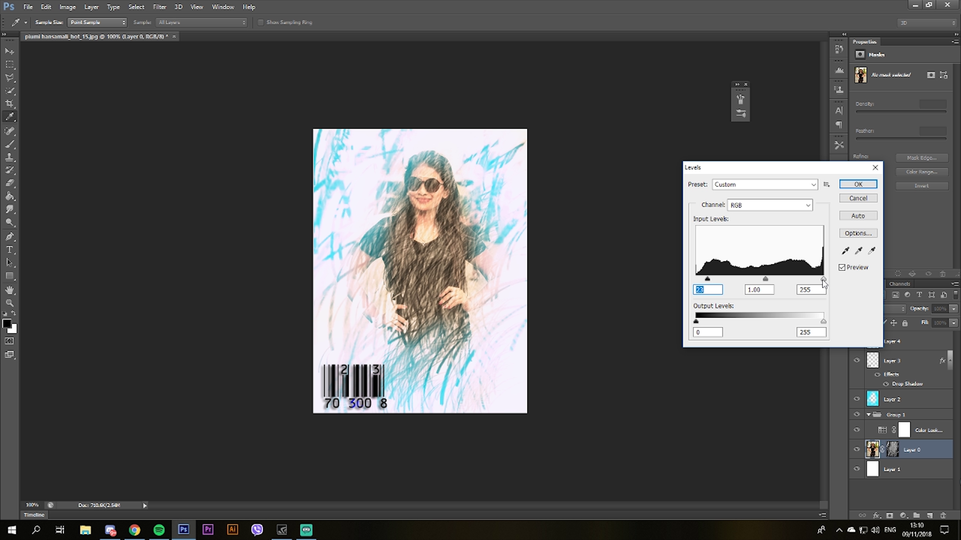
mouse_move(824, 283)
left_mouse_down()
mouse_move(785, 287)
mouse_move(818, 285)
left_mouse_up()
Apply the Levels change, then add a new Layer 5 above Layer 4.
left_click(857, 185)
key("v")
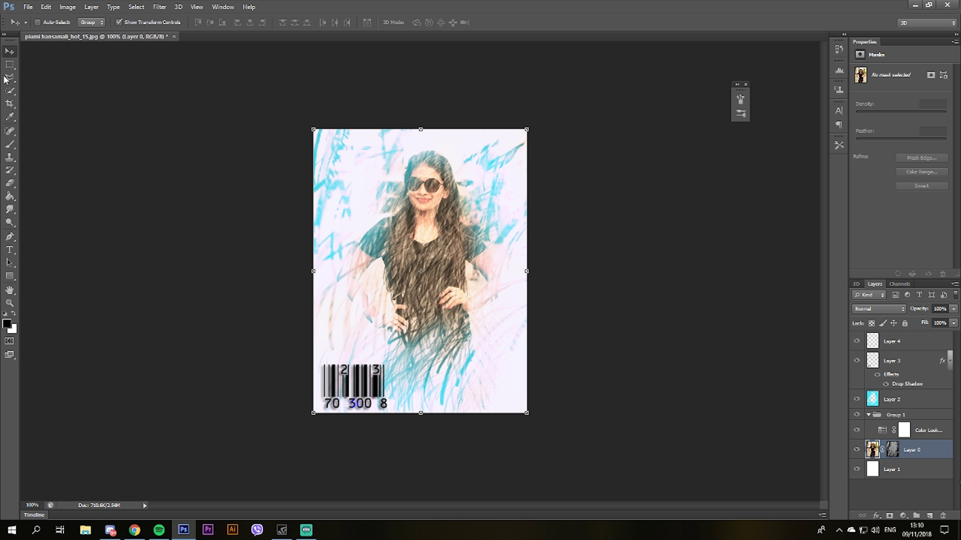
left_click(876, 343)
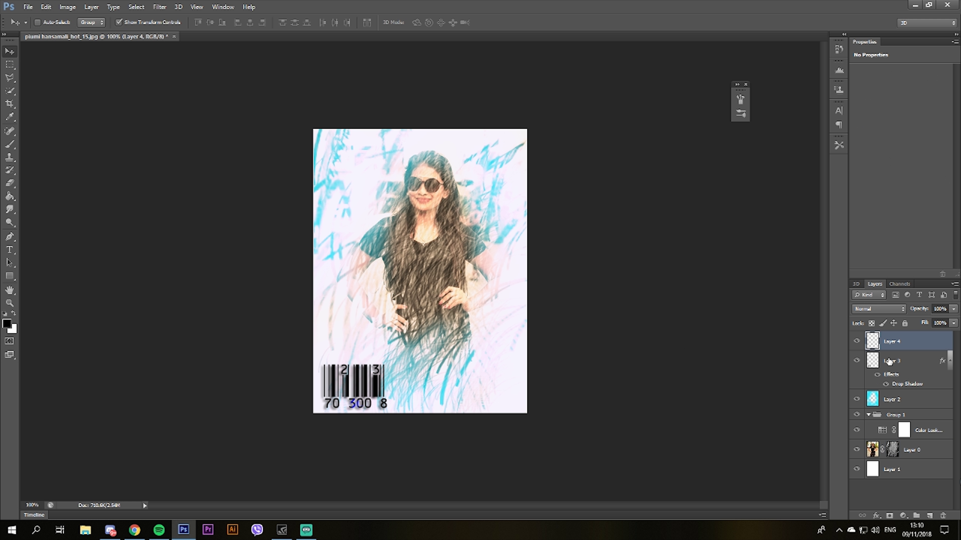
left_click(930, 515)
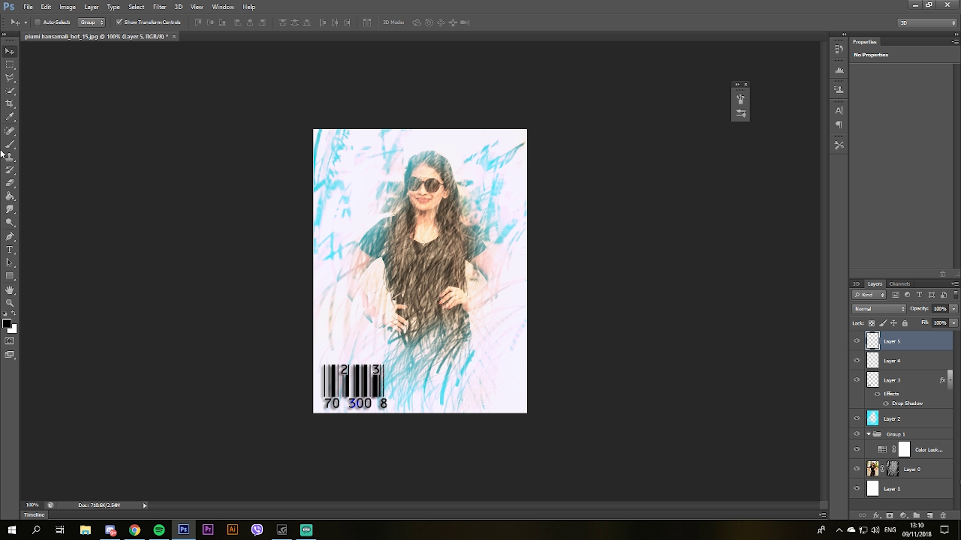
Choose the Brush tool with a soft round brush preset.
left_click(9, 144)
left_click(45, 142)
right_click(609, 233)
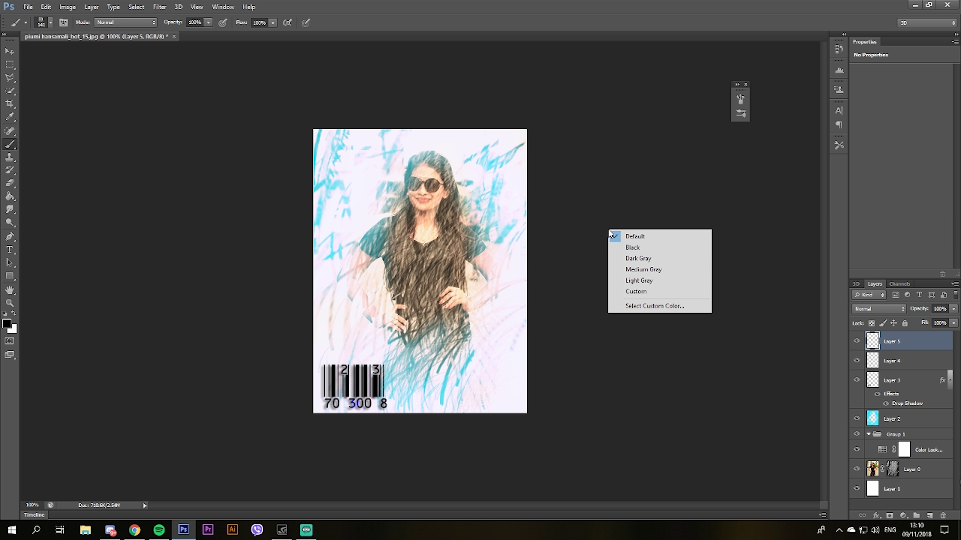
right_click(474, 244)
scroll(704, 348, "down", 1)
scroll(630, 424, "up", 1)
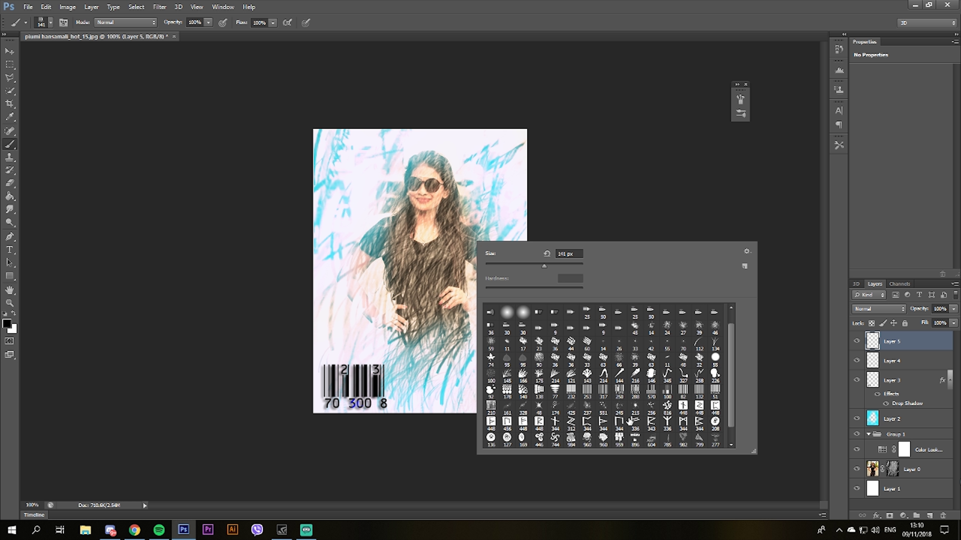
scroll(632, 419, "up", 1)
left_click(522, 327)
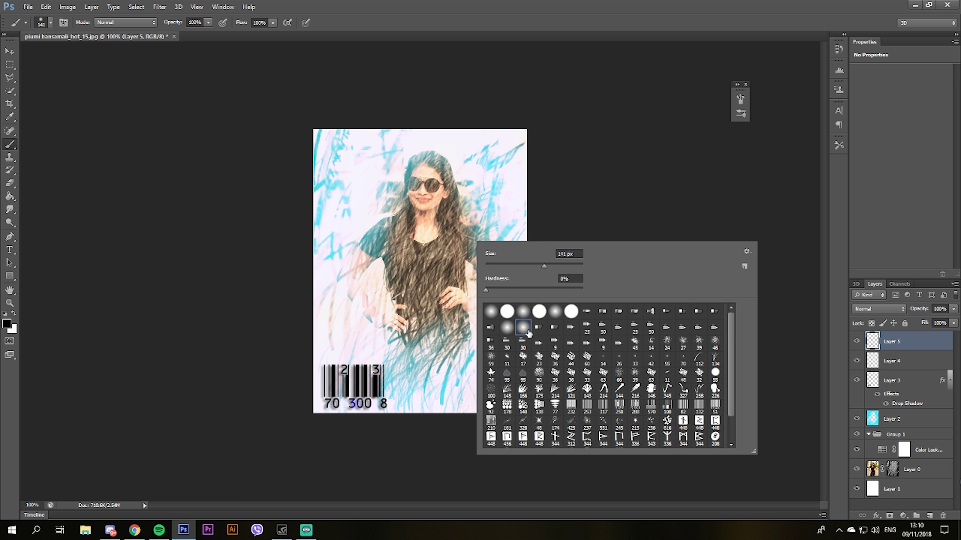
right_click(357, 201)
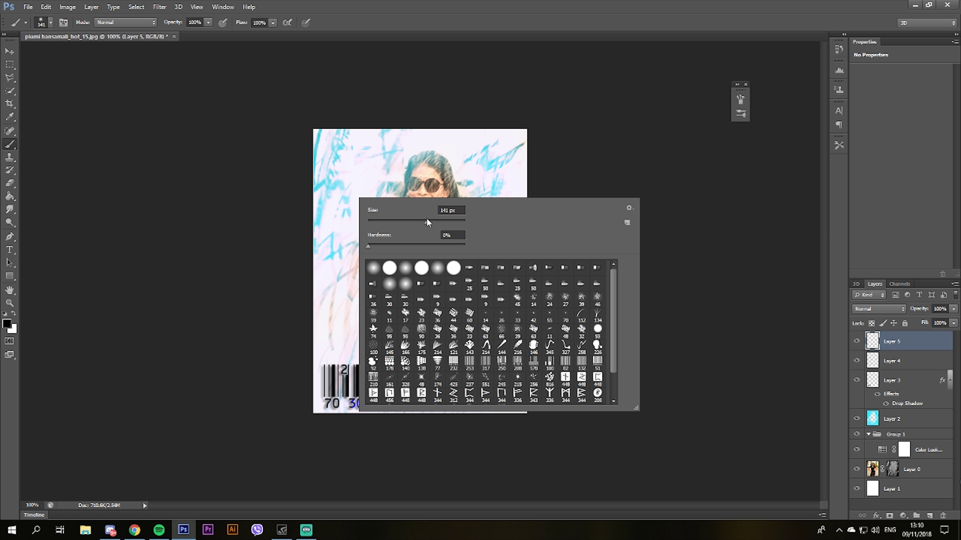
Set the foreground colour to mid-grey hex 767676.
left_click(7, 324)
left_click_drag(702, 171, 703, 151)
left_click(741, 288)
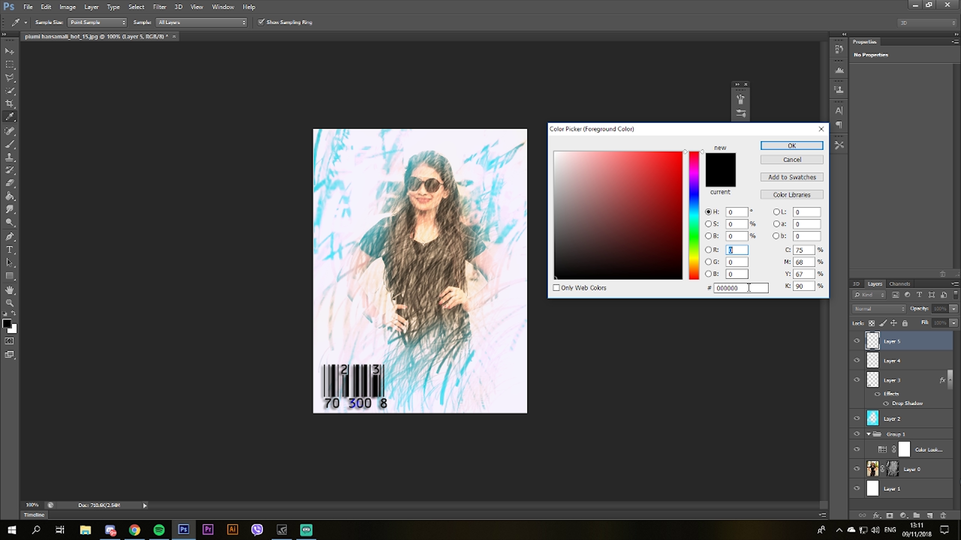
key("BackSpace")
type("7676")
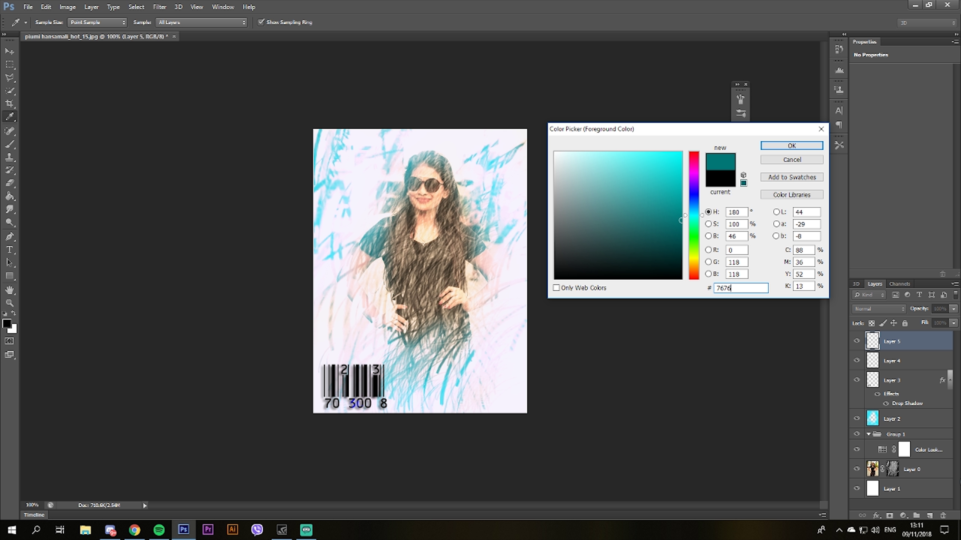
type("76")
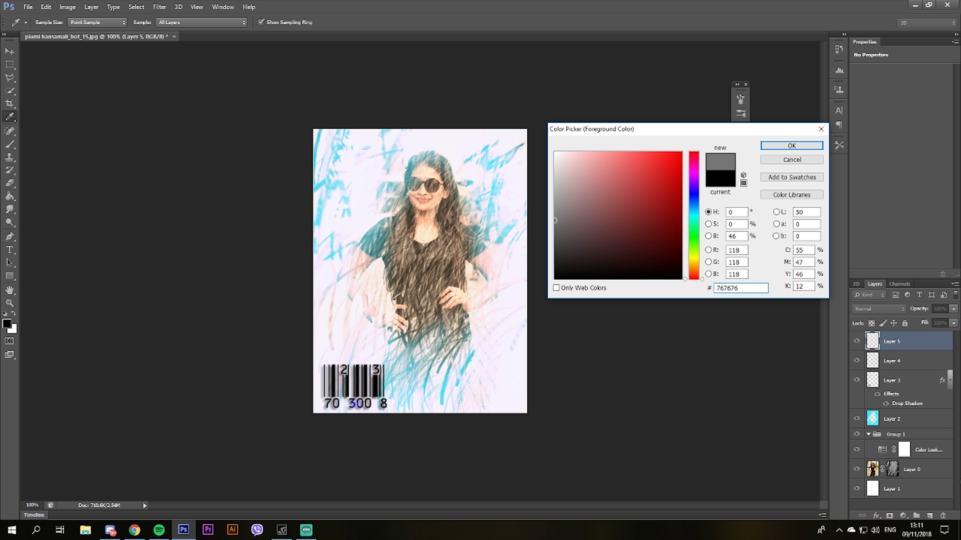
left_click(744, 284)
left_click(791, 146)
Paint soft grey shading along the top, left, right and bottom canvas edges.
key("b")
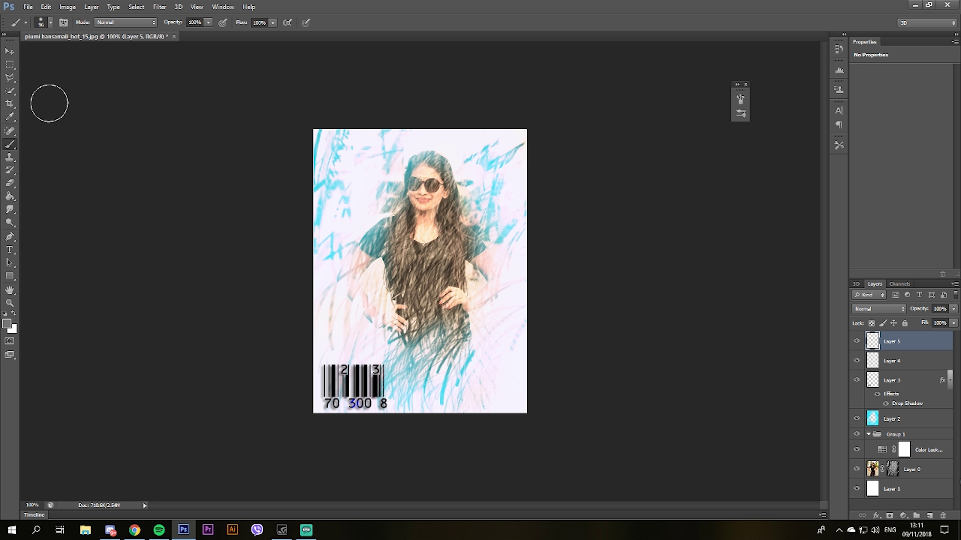
right_click(364, 194)
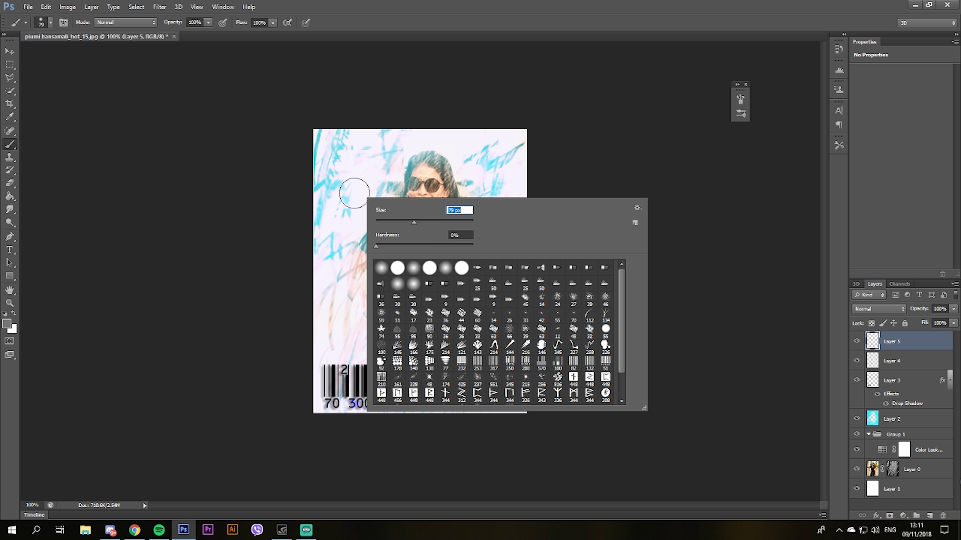
mouse_move(342, 142)
left_mouse_down()
mouse_move(322, 174)
mouse_move(526, 201)
mouse_move(529, 411)
left_mouse_up()
left_click_drag(311, 403, 559, 406)
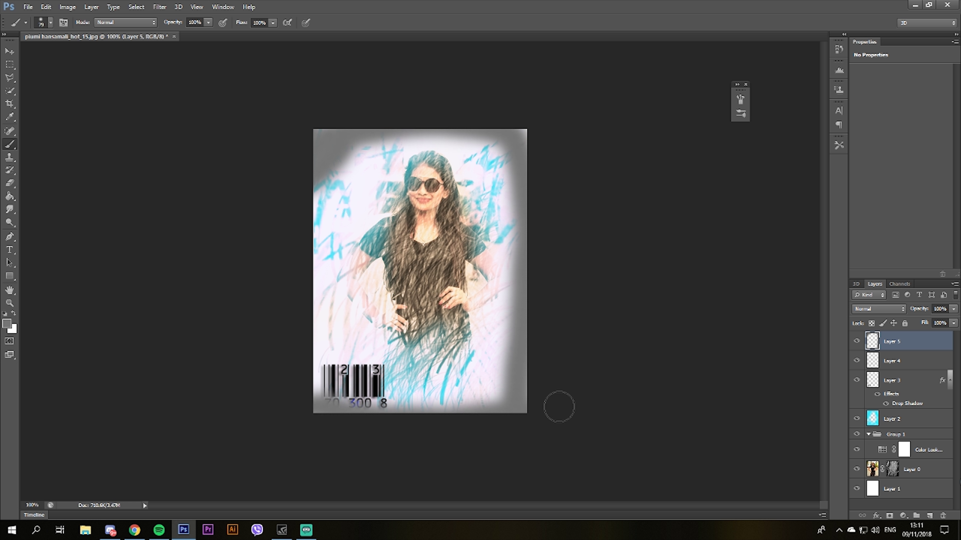
left_click_drag(298, 137, 313, 401)
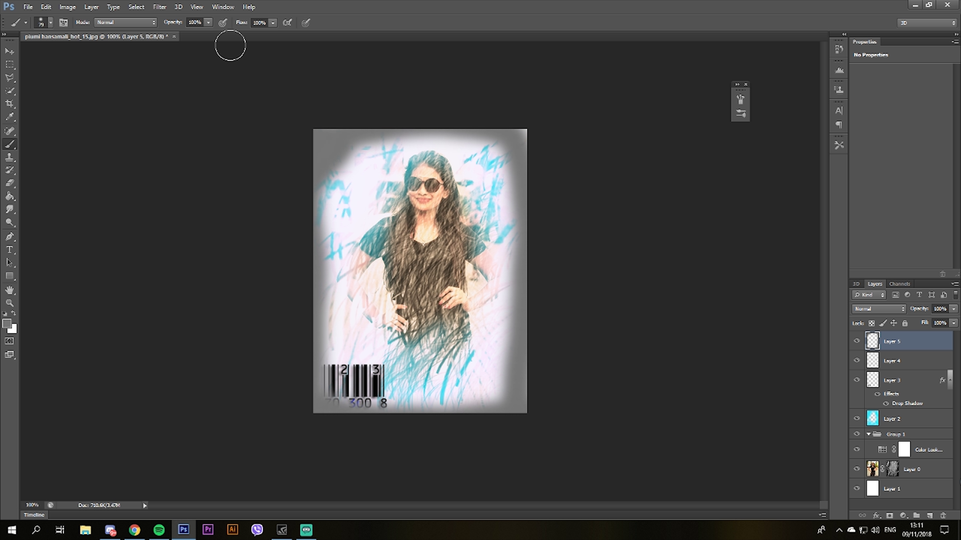
mouse_move(458, 143)
left_mouse_down()
mouse_move(402, 140)
mouse_move(350, 151)
left_mouse_up()
Set Layer 5's blend mode to Saturation.
left_click(877, 309)
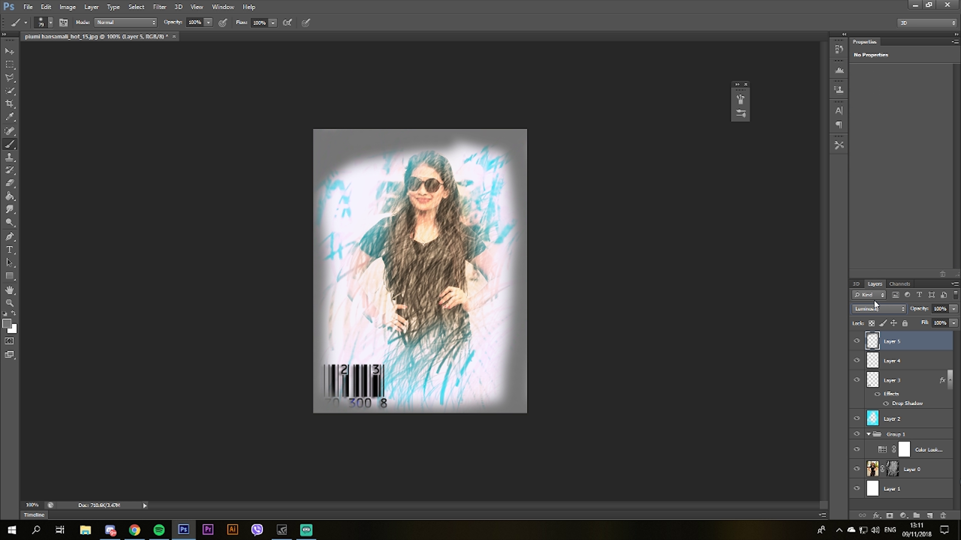
scroll(873, 309, "up", 1)
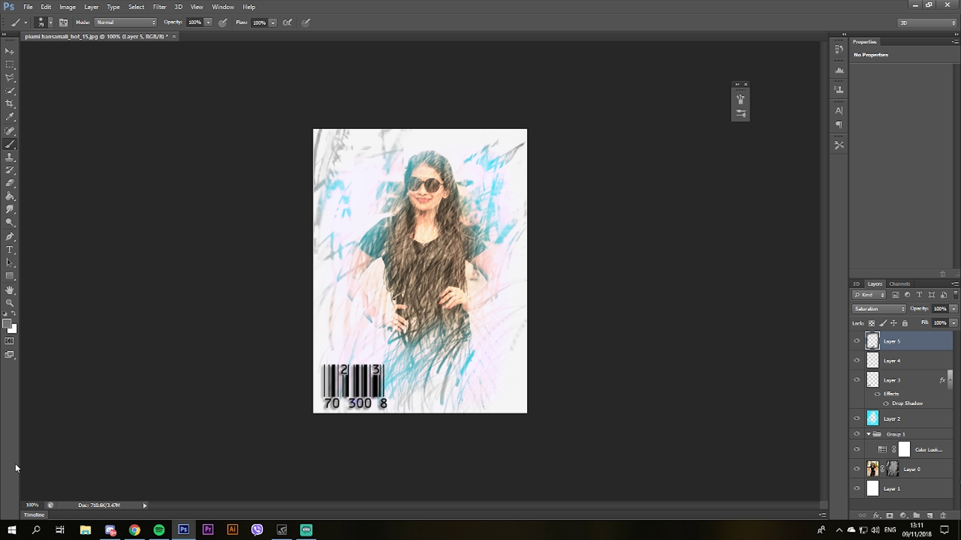
left_click(9, 51)
Select Layer 5, add a new layer above it, then delete that empty layer.
left_click(887, 434)
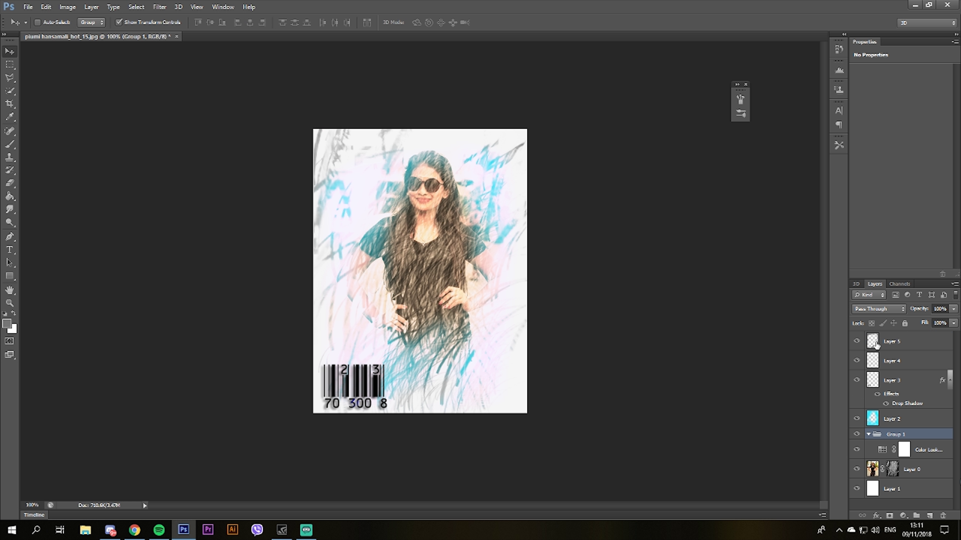
left_click(877, 345)
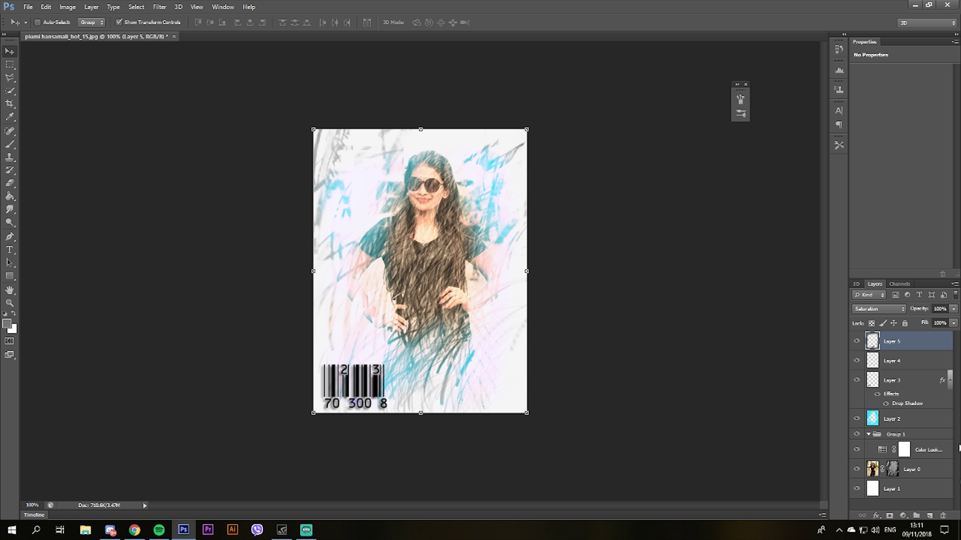
left_click(930, 515)
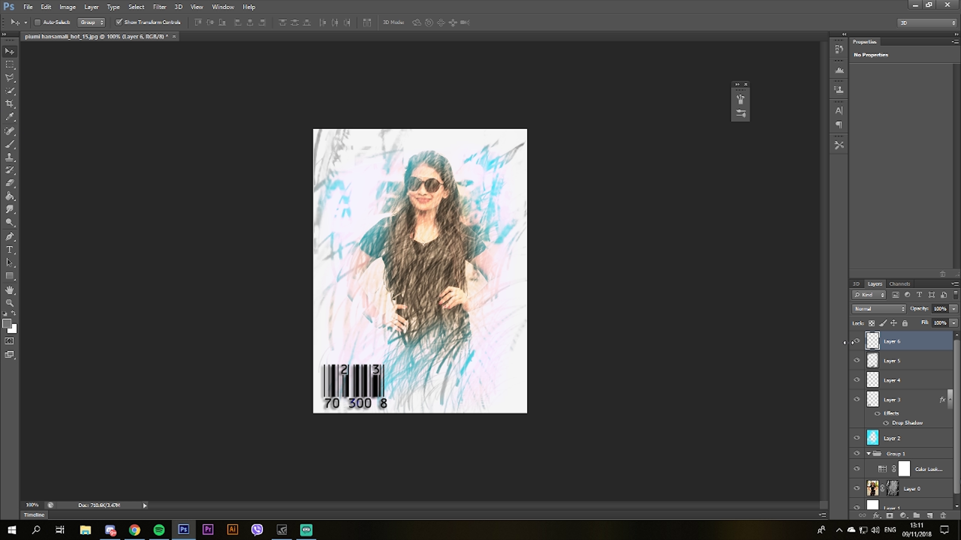
left_click(857, 341)
left_click(857, 342)
key("Delete")
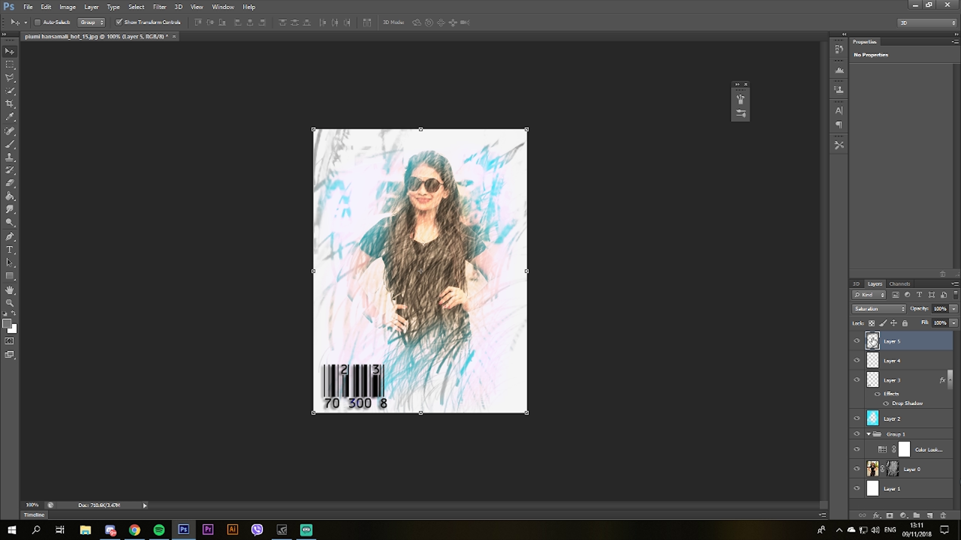
left_click(858, 341)
Add a fresh Layer 6 above Layer 5 and bring up the Brush tool presets.
left_click(929, 516)
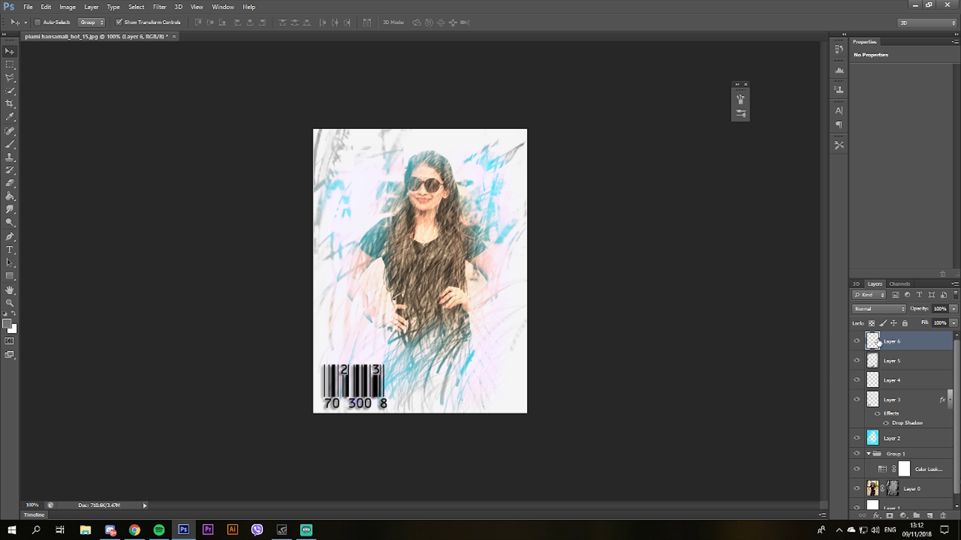
left_click(10, 144)
right_click(402, 200)
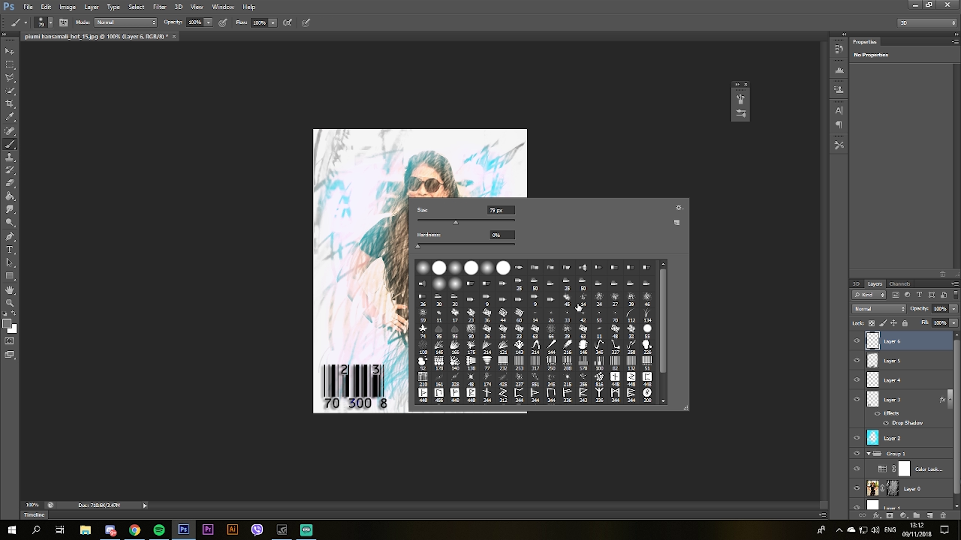
scroll(568, 312, "down", 2)
scroll(539, 316, "up", 2)
Hide Layer 0, Color Lookup, Group 1, Layer 4 and barcode Layer 3.
left_click(857, 488)
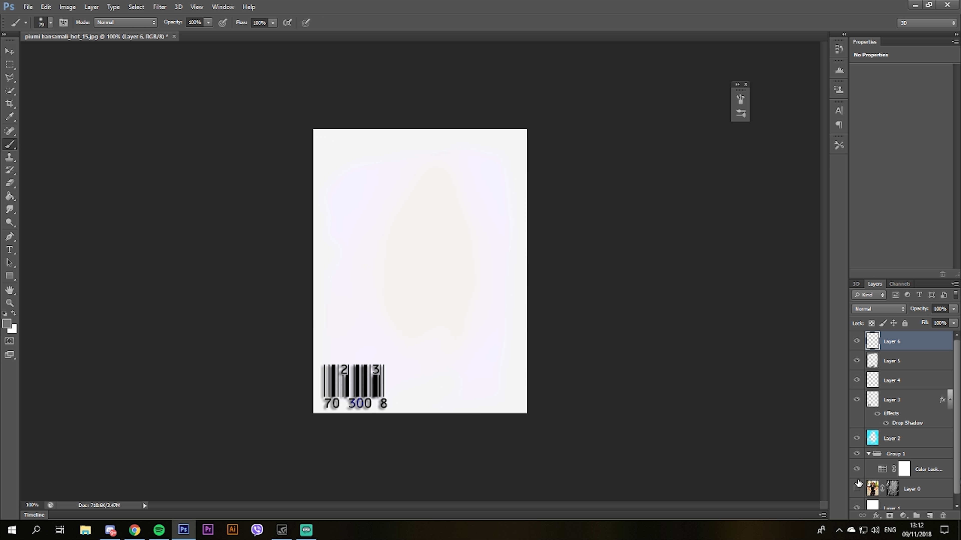
left_click(857, 469)
left_click(857, 454)
left_click(857, 400)
left_click(857, 380)
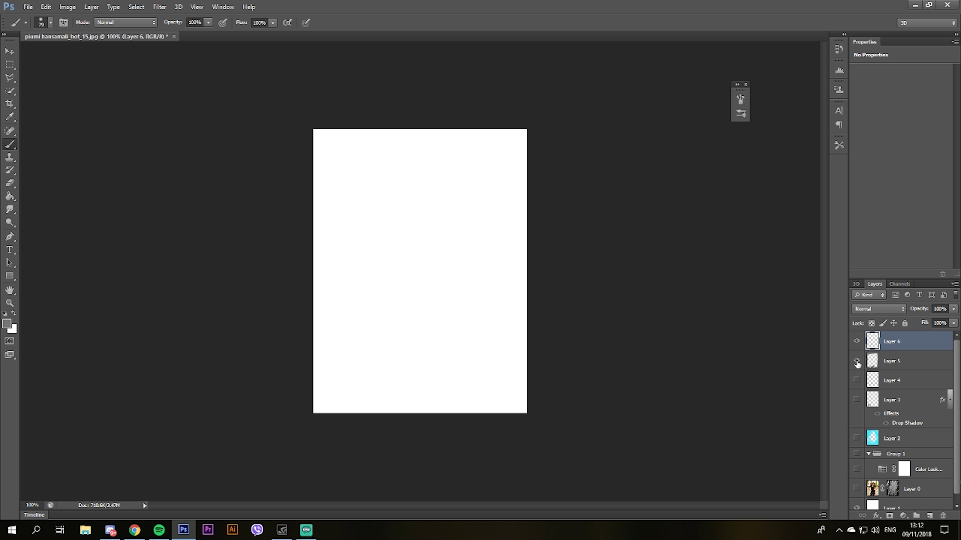
Test grey starburst stamps with the 215 px splatter brush on the blank canvas.
left_click(372, 269)
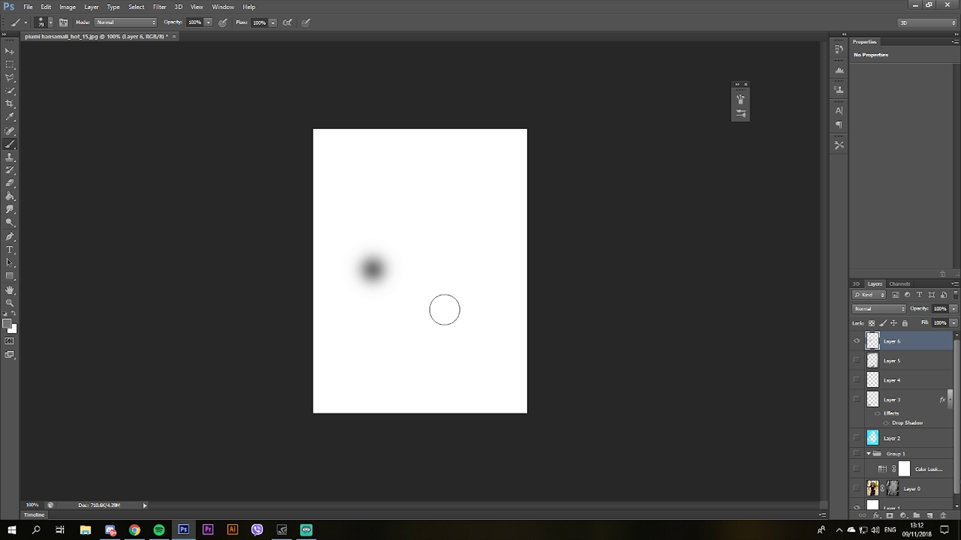
key("ctrl+z")
right_click(439, 274)
scroll(628, 378, "down", 2)
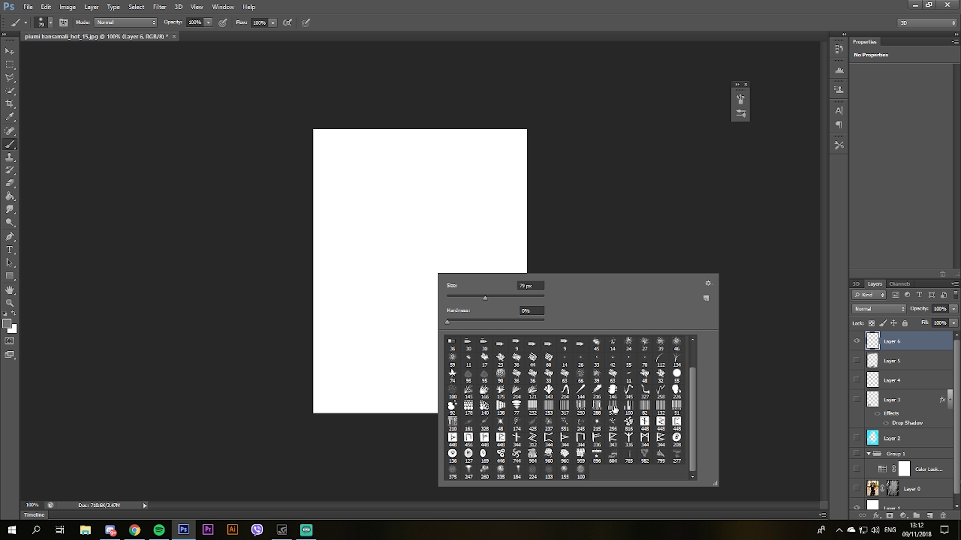
left_click(597, 422)
left_click(398, 244)
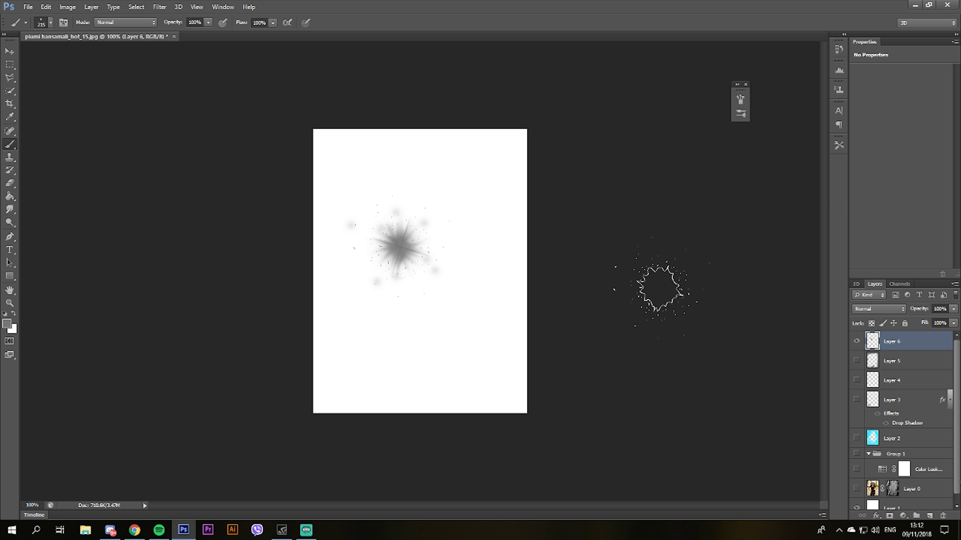
left_click(425, 336)
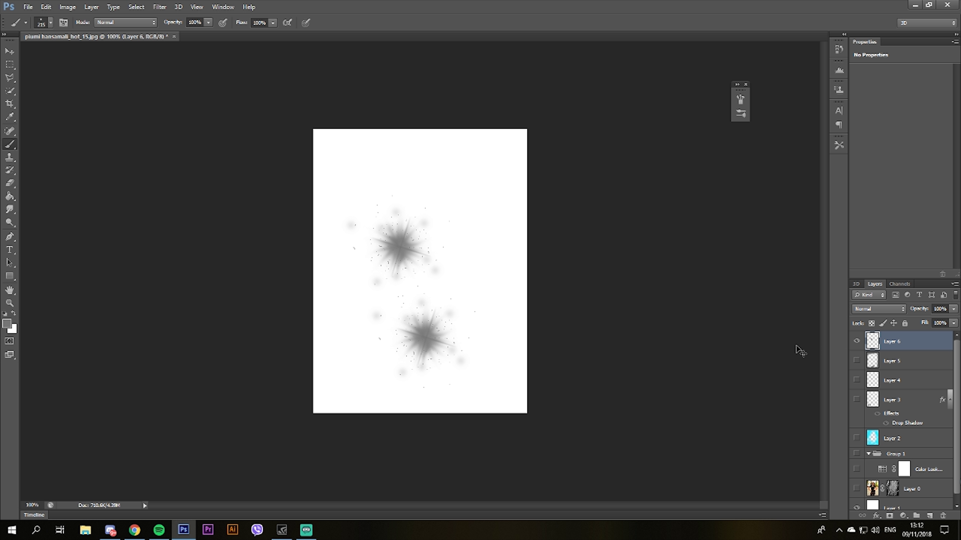
key("ctrl+z")
left_click(856, 341)
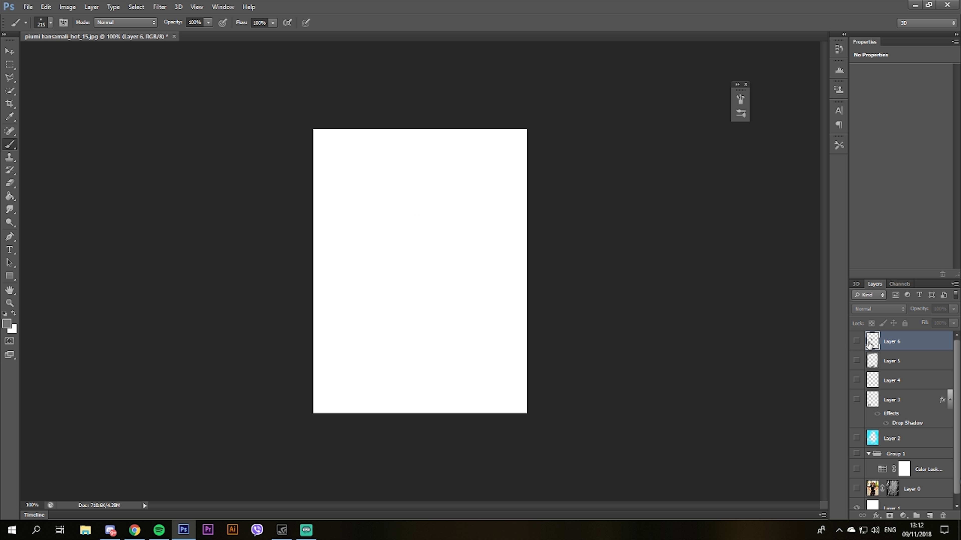
left_click(856, 341)
right_click(488, 325)
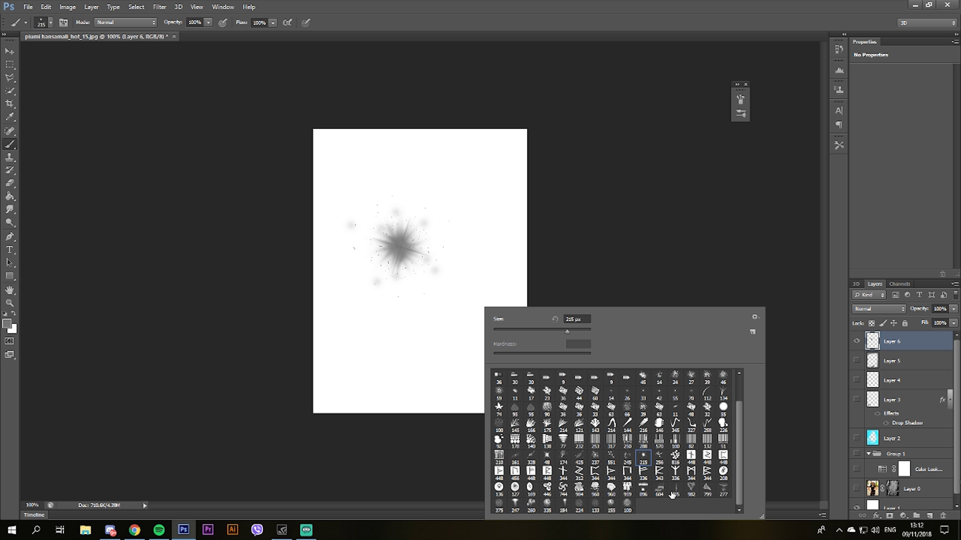
left_click(419, 370)
Set the foreground colour to bright green #00ff36.
left_click(11, 324)
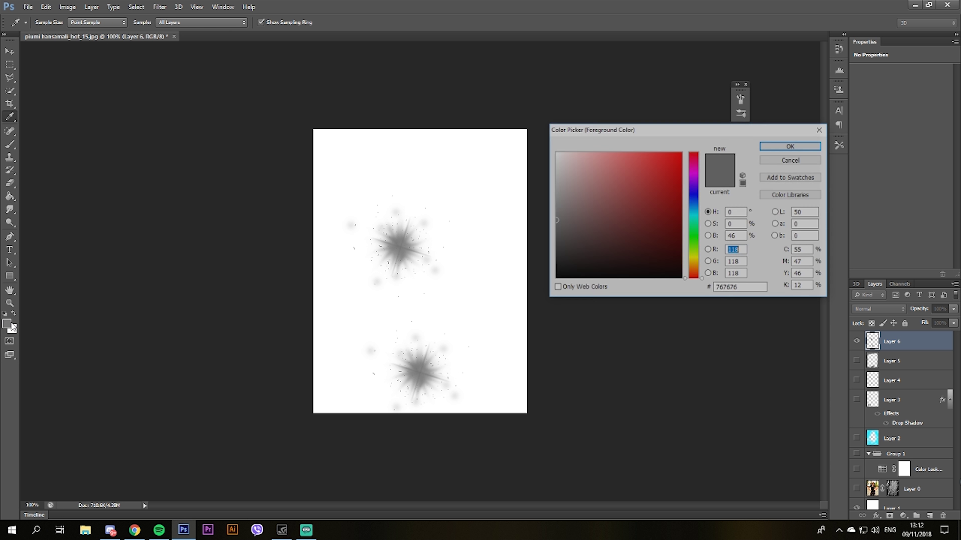
left_click(555, 278)
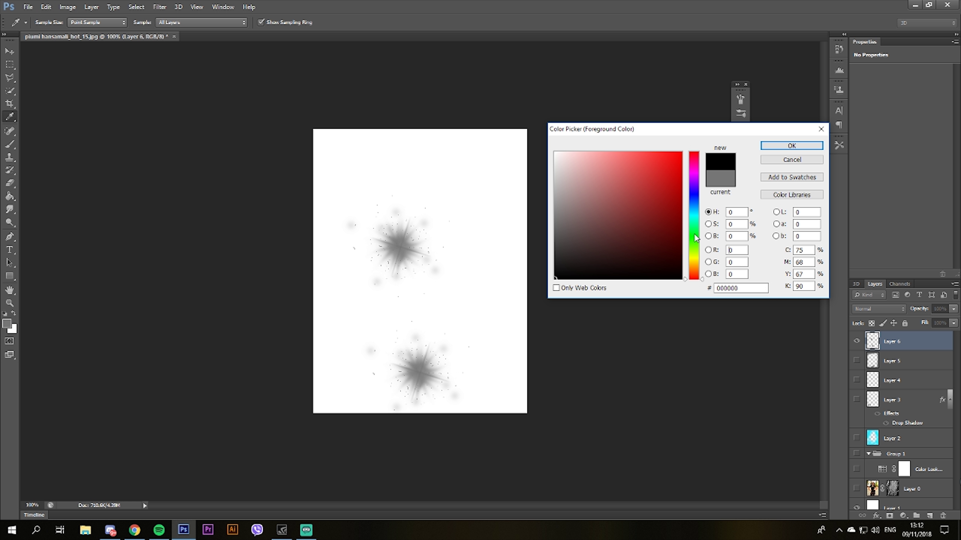
left_click_drag(696, 238, 696, 235)
left_click(682, 152)
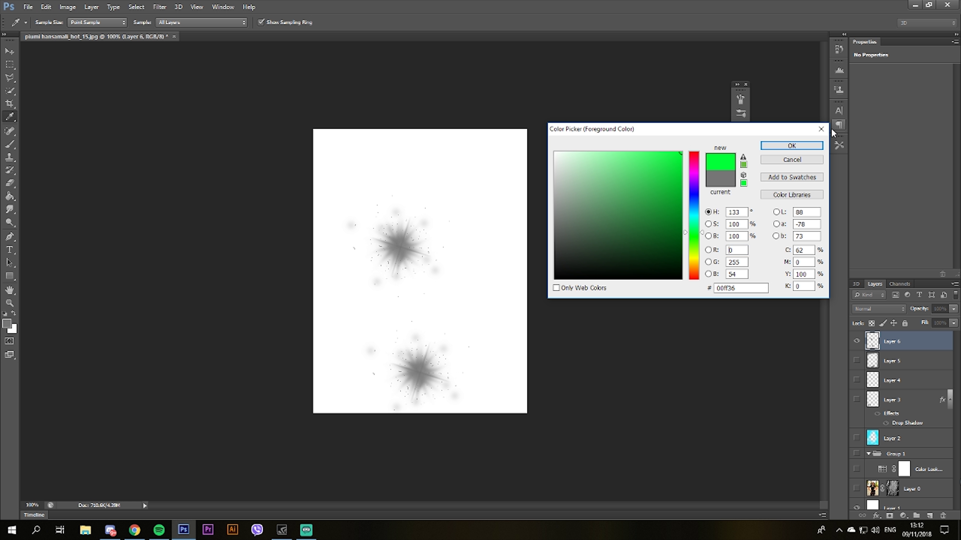
left_click(791, 146)
Stamp green starburst and butterfly strokes, then delete the test Layer 6.
left_click(489, 229)
right_click(488, 328)
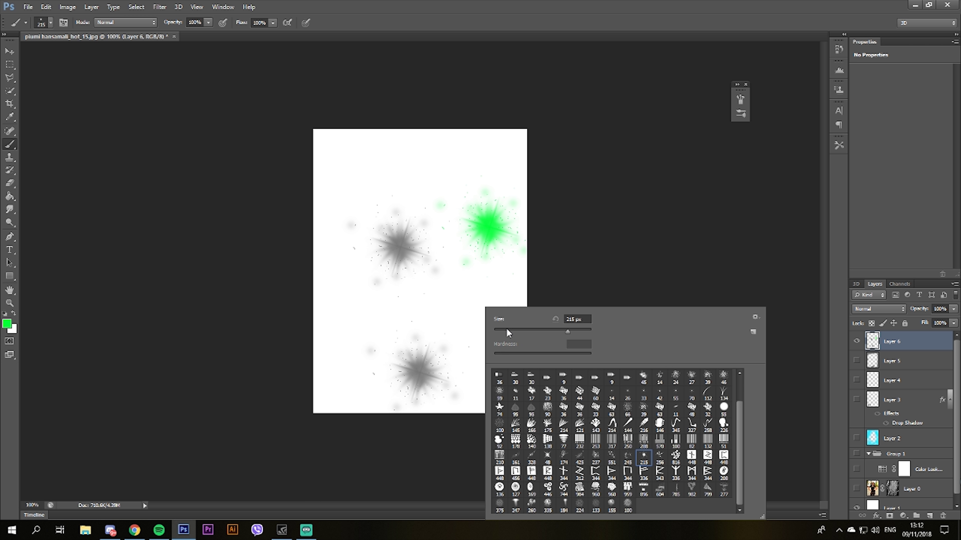
left_click(675, 457)
left_click_drag(393, 314, 461, 360)
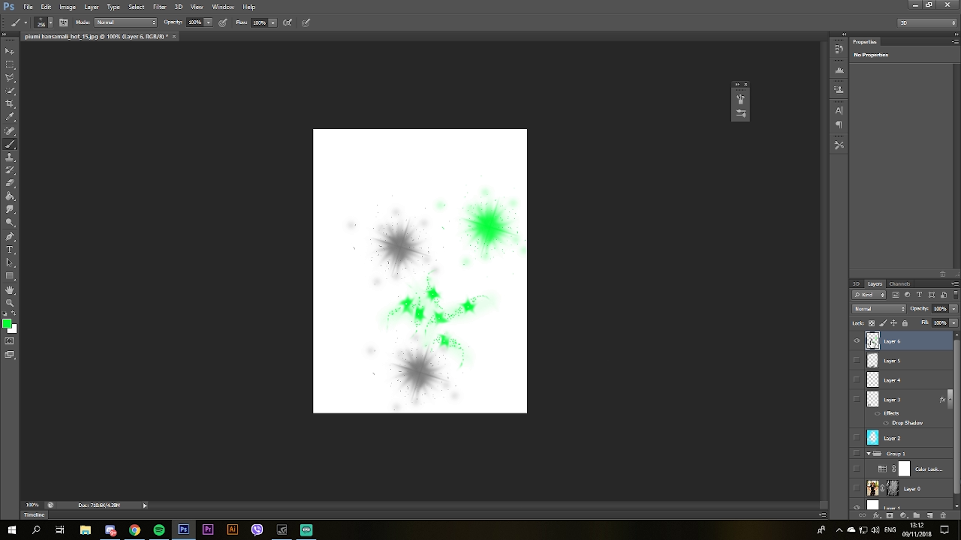
key("Delete")
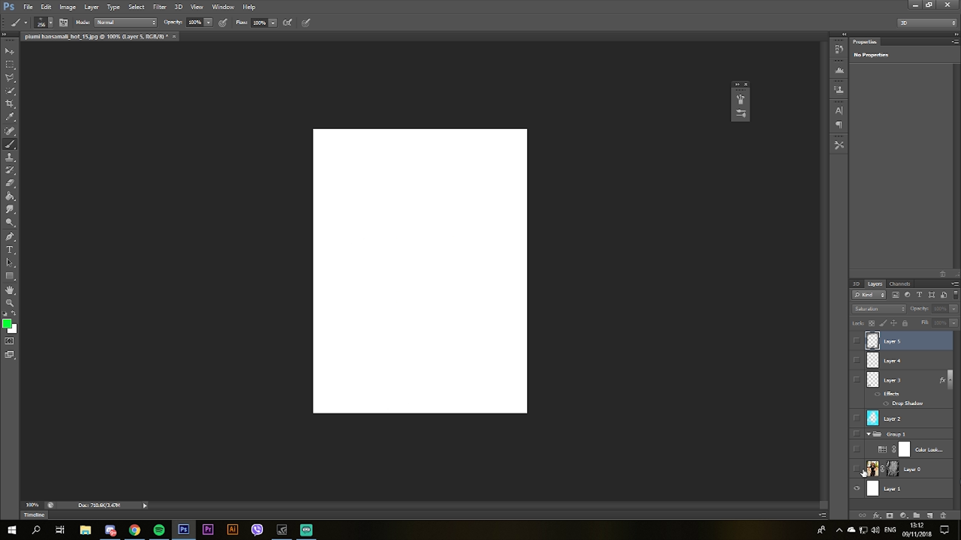
Show the photo layers again, add a new Layer 6, and stamp an 82 px splatter top-left.
left_click_drag(857, 470, 875, 340)
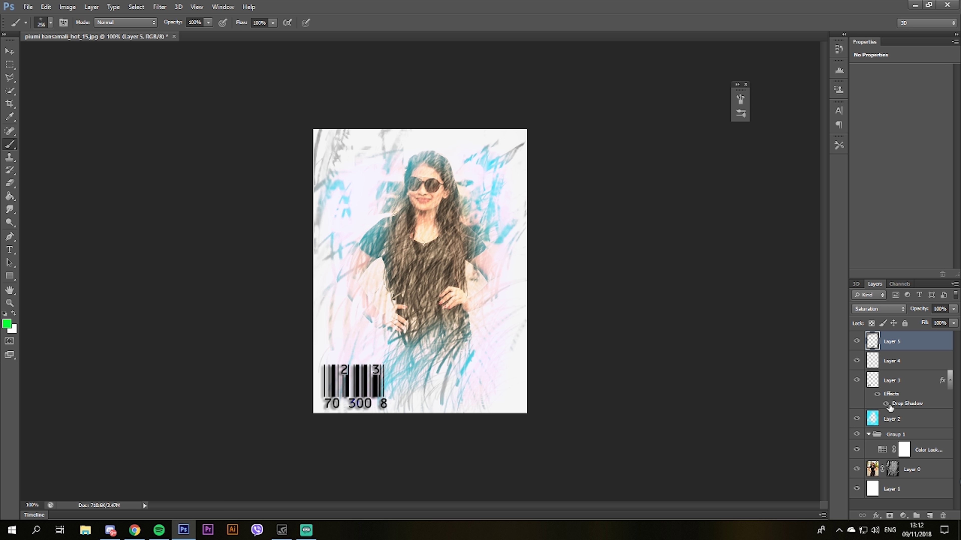
left_click(930, 516)
right_click(357, 201)
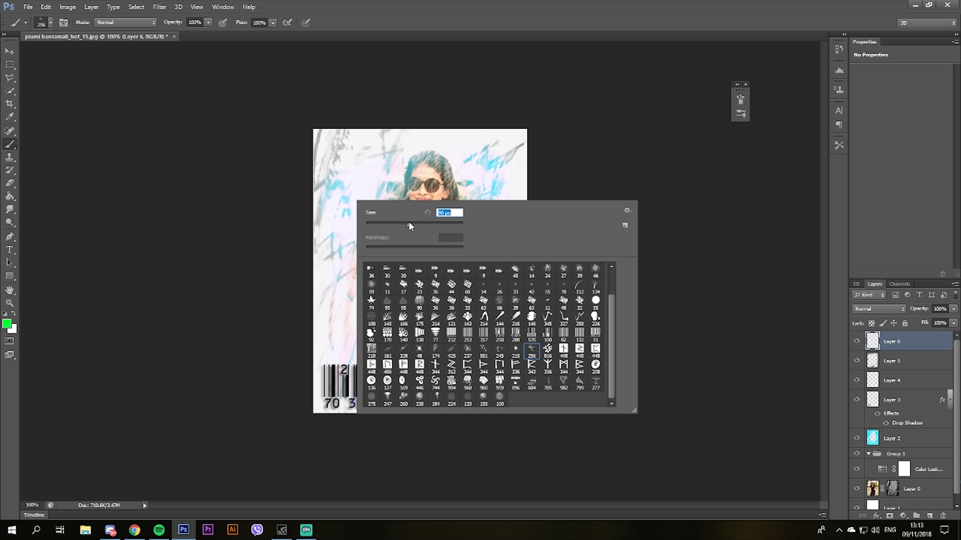
left_click(406, 224)
left_click(351, 174)
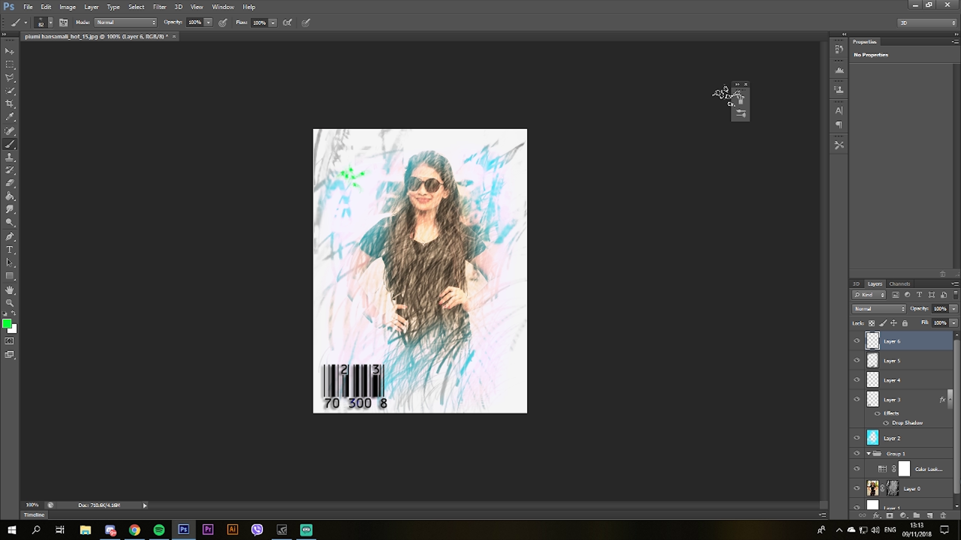
Try Luminosity blending and stamp a second splatter at the left edge.
left_click(858, 308)
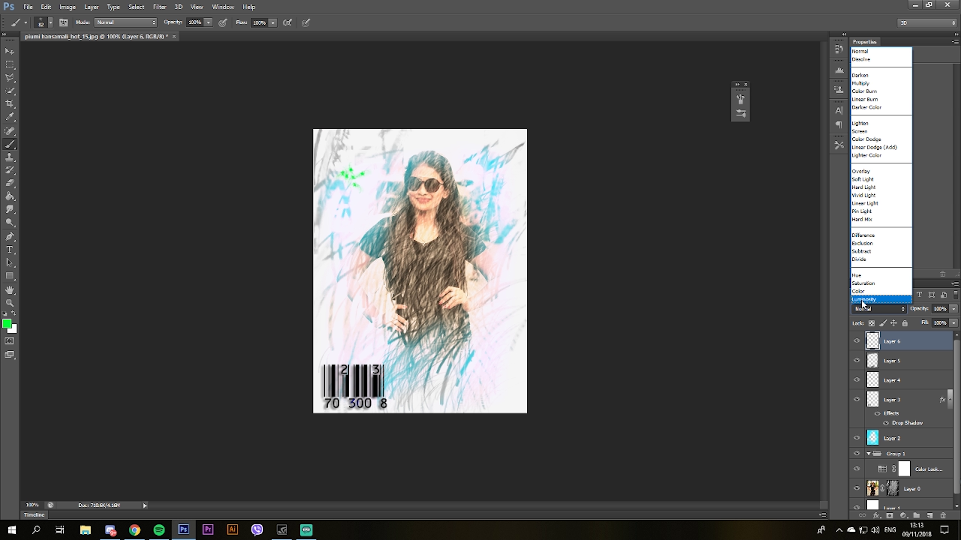
left_click(863, 299)
scroll(867, 308, "up", 1)
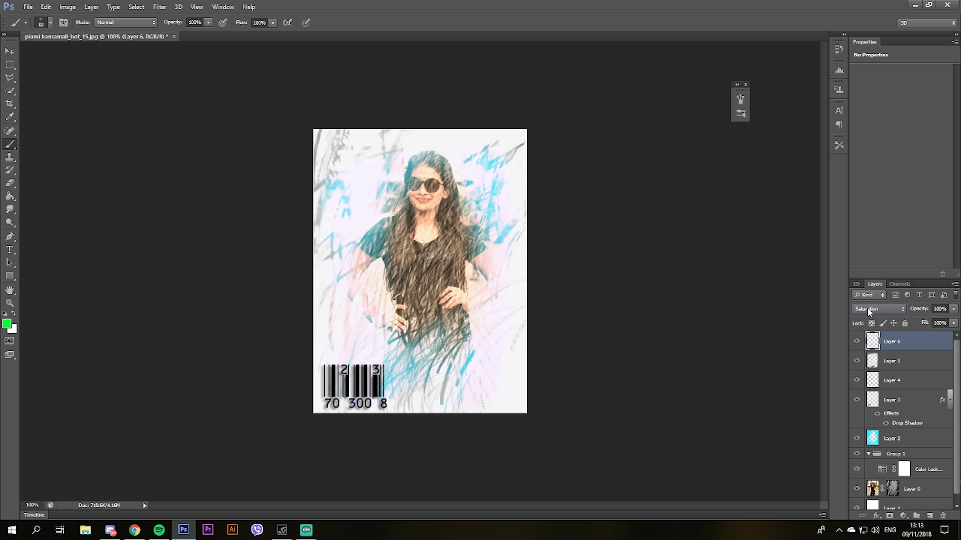
scroll(867, 308, "up", 1)
scroll(866, 308, "up", 1)
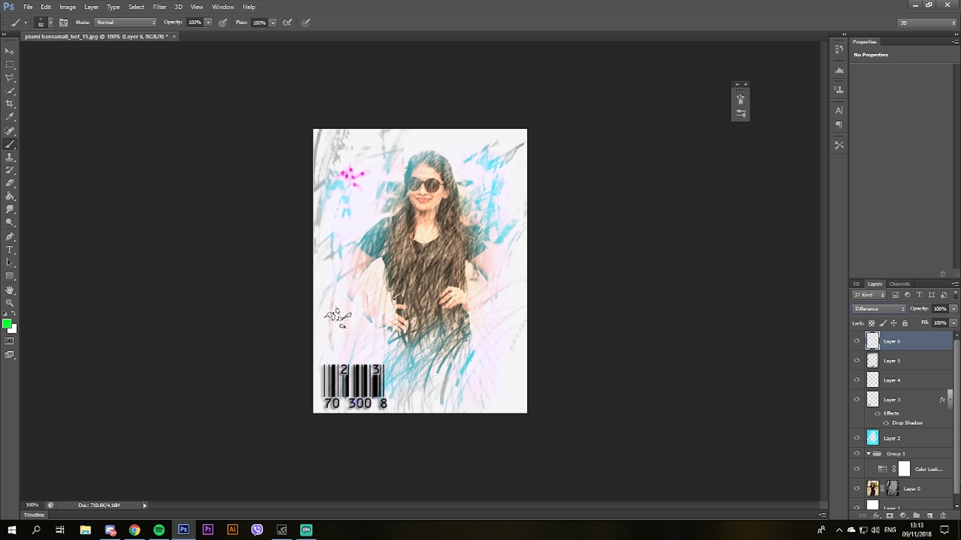
left_click(338, 316)
left_click(856, 342)
Cycle Layer 6's blend mode from Color to Difference, turning the splatters pink.
left_click(870, 309)
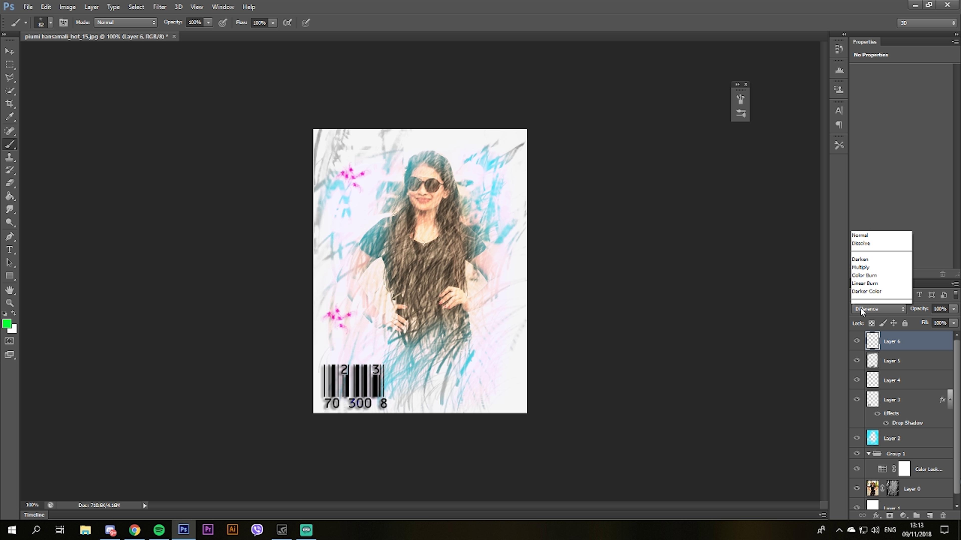
left_click(859, 291)
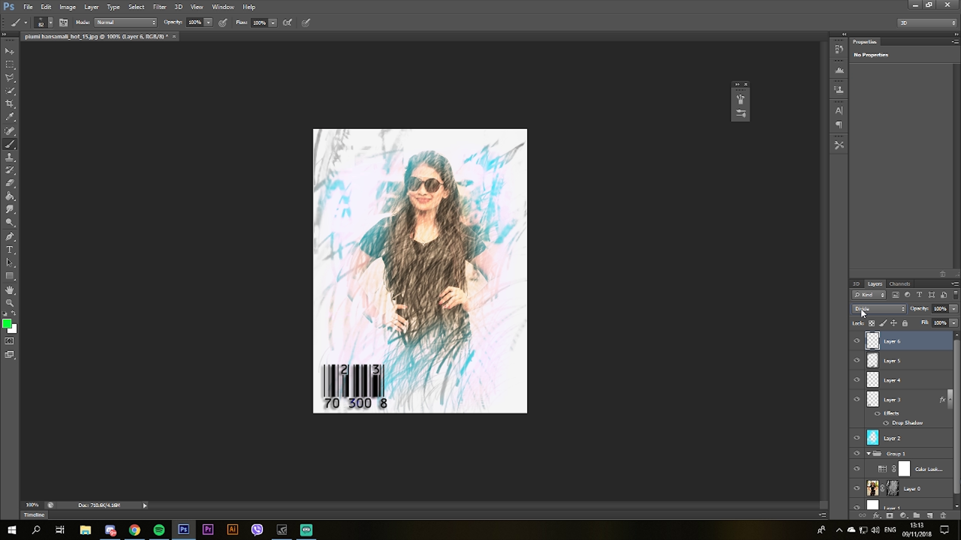
scroll(860, 308, "up", 1)
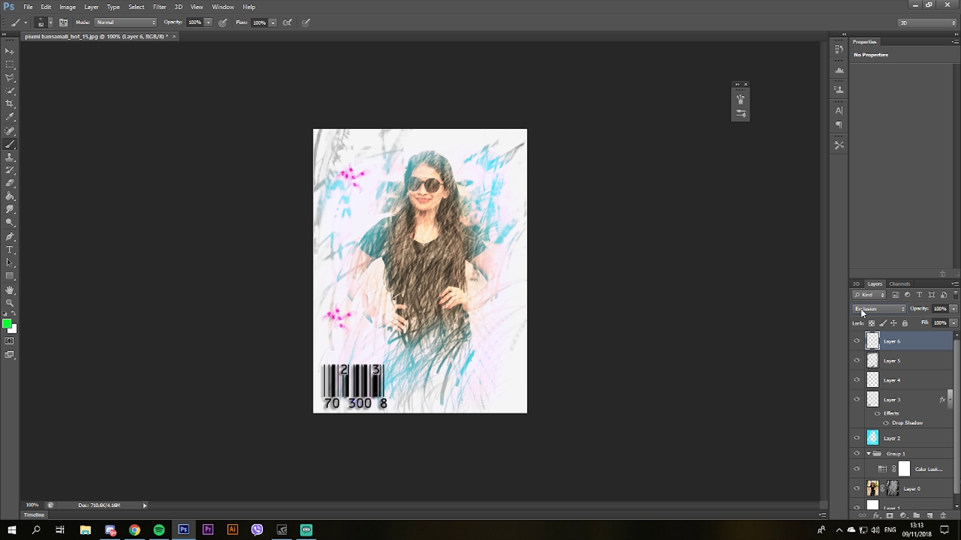
scroll(860, 309, "down", 1)
scroll(860, 309, "up", 1)
scroll(860, 308, "down", 1)
scroll(860, 309, "up", 1)
right_click(535, 303)
left_click(577, 314)
right_click(496, 262)
Enlarge the brush and set the foreground colour to pale green #6af698.
left_click_drag(545, 281, 586, 284)
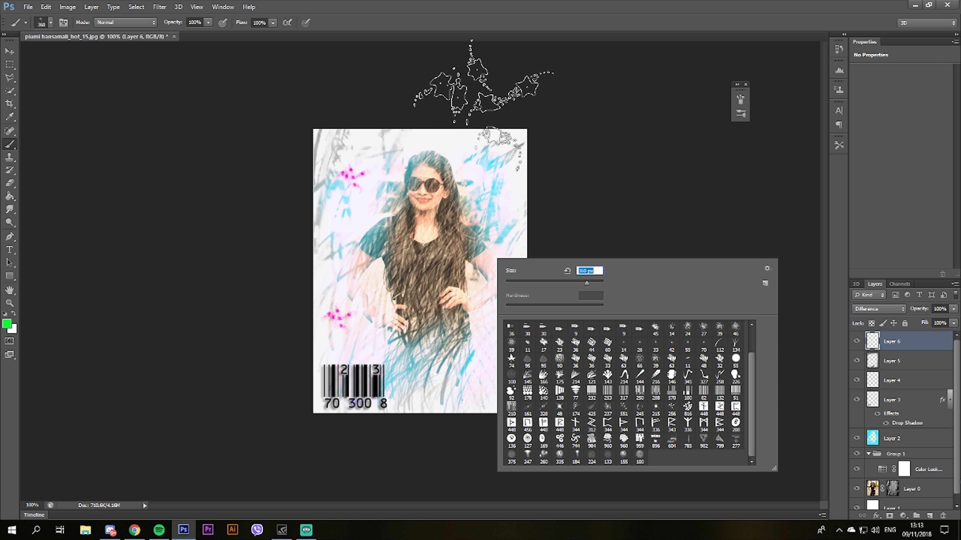
left_click(7, 323)
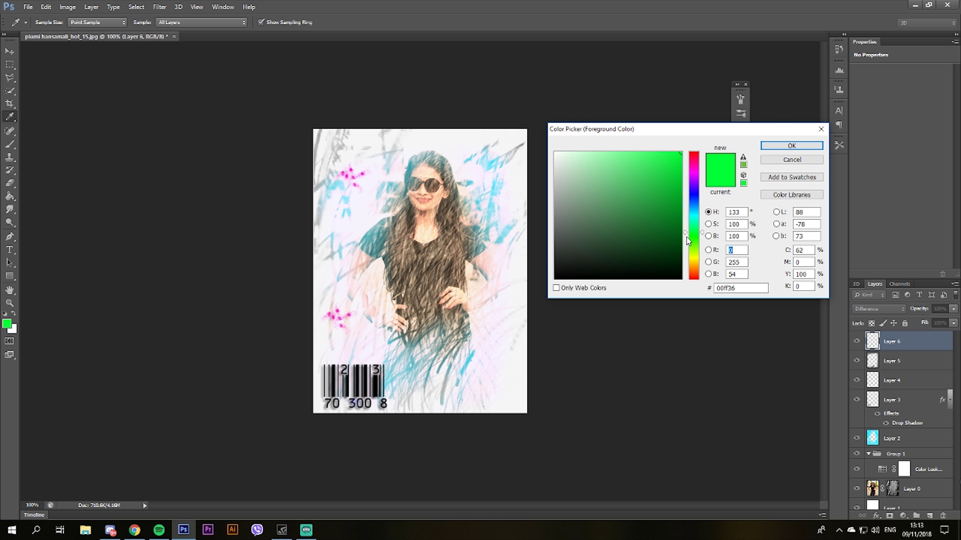
mouse_move(686, 236)
left_mouse_down()
mouse_move(684, 247)
mouse_move(679, 221)
mouse_move(685, 229)
left_mouse_up()
left_click_drag(666, 177, 626, 156)
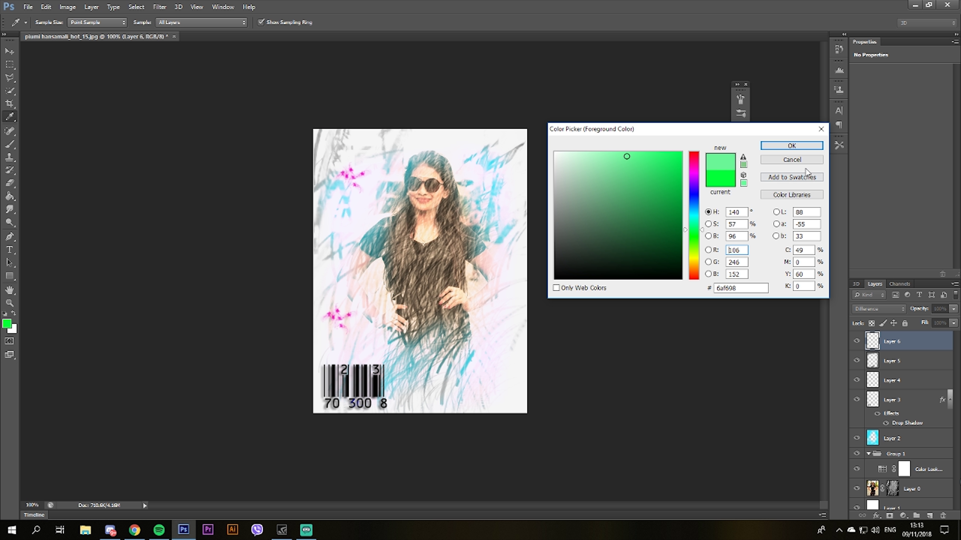
left_click(786, 144)
Dab the brush near the canvas top and cycle Layer 6's blend modes to turn the splatters green.
key("b")
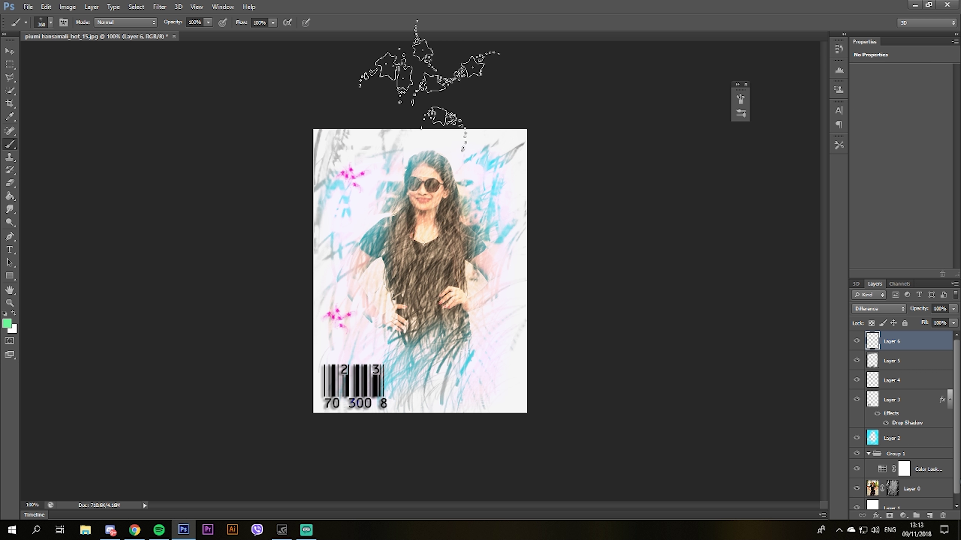
left_click(420, 87)
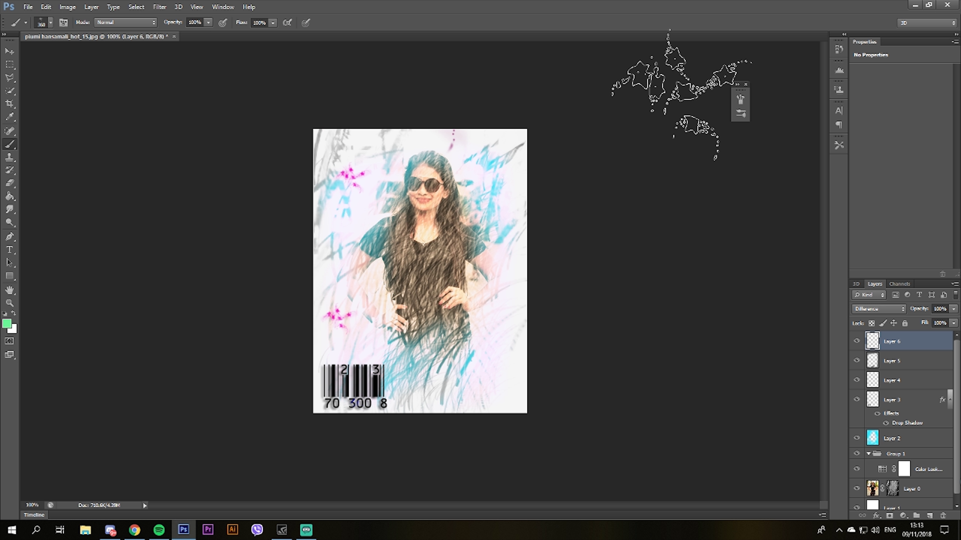
left_click(874, 310)
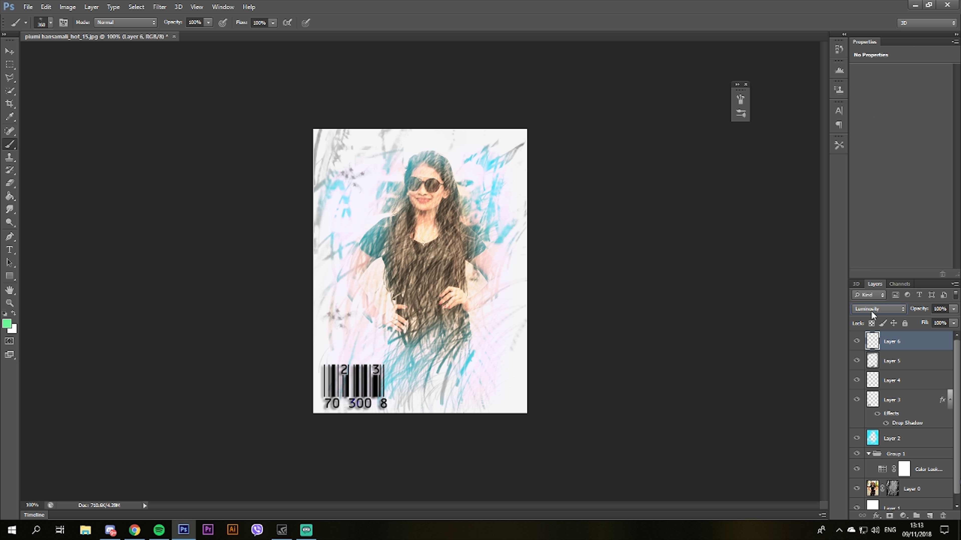
scroll(871, 308, "up", 2)
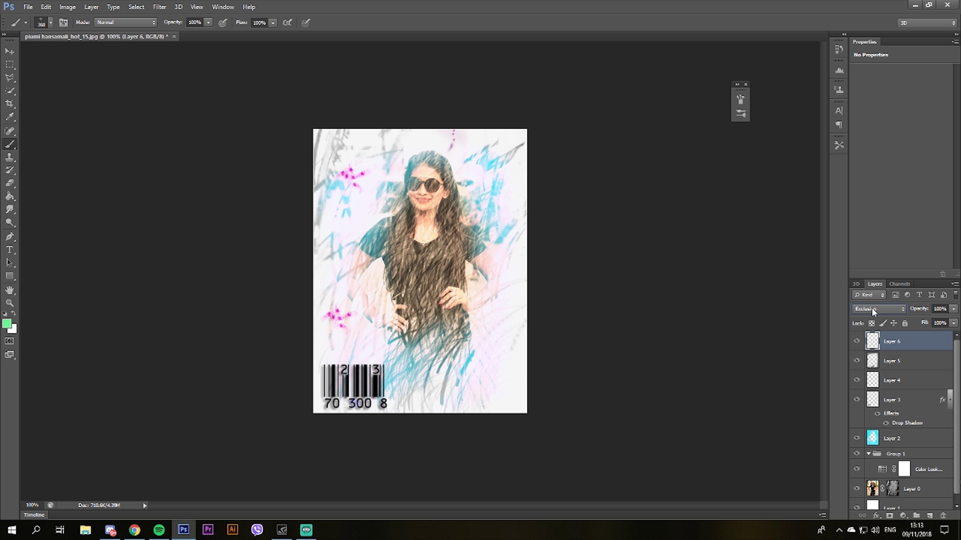
scroll(871, 308, "up", 1)
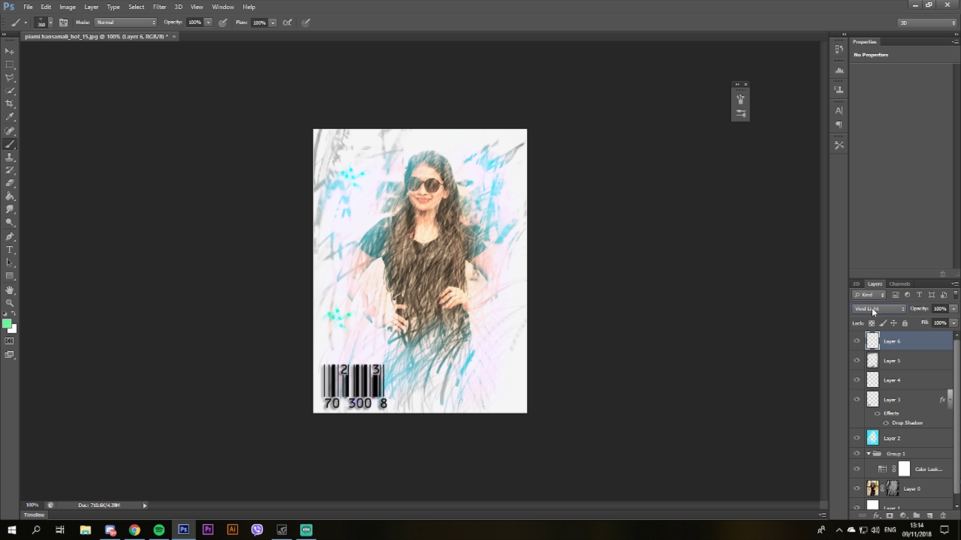
scroll(871, 308, "up", 1)
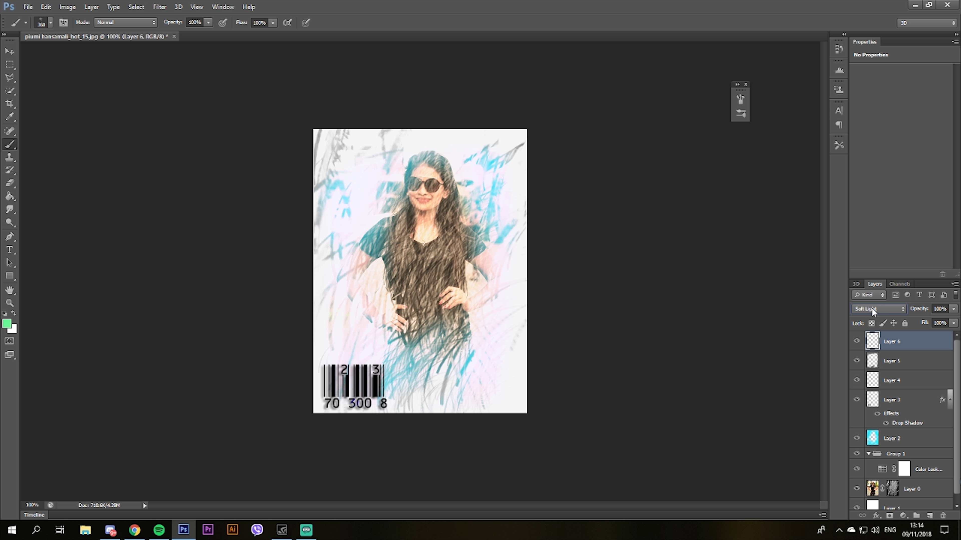
On a new Layer 7, stamp pale green stars at the top, bottom-right and right edges.
left_click(931, 516)
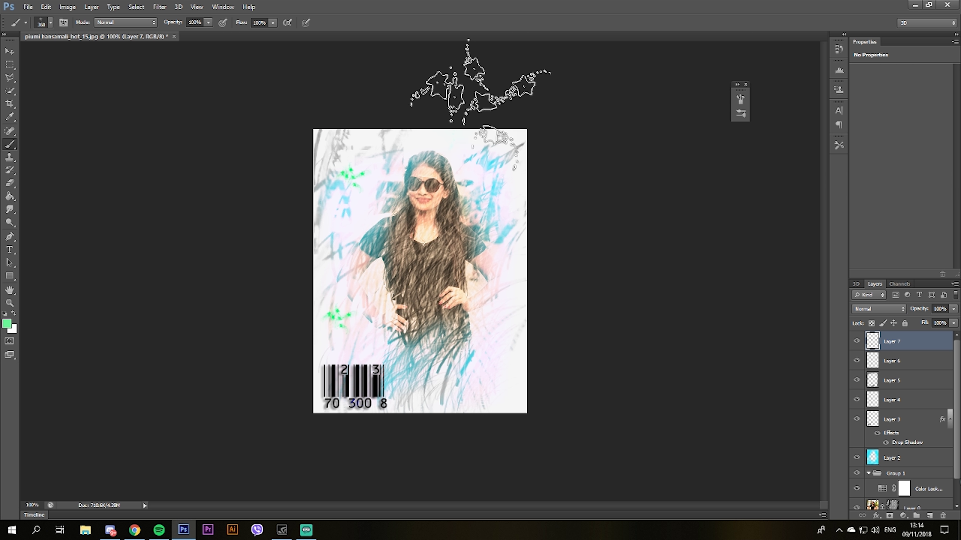
left_click(439, 101)
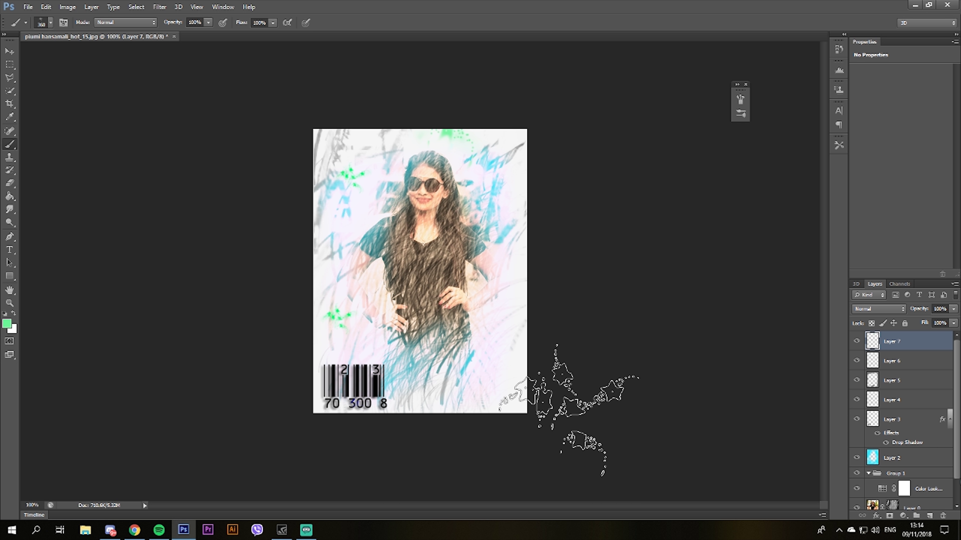
left_click(569, 411)
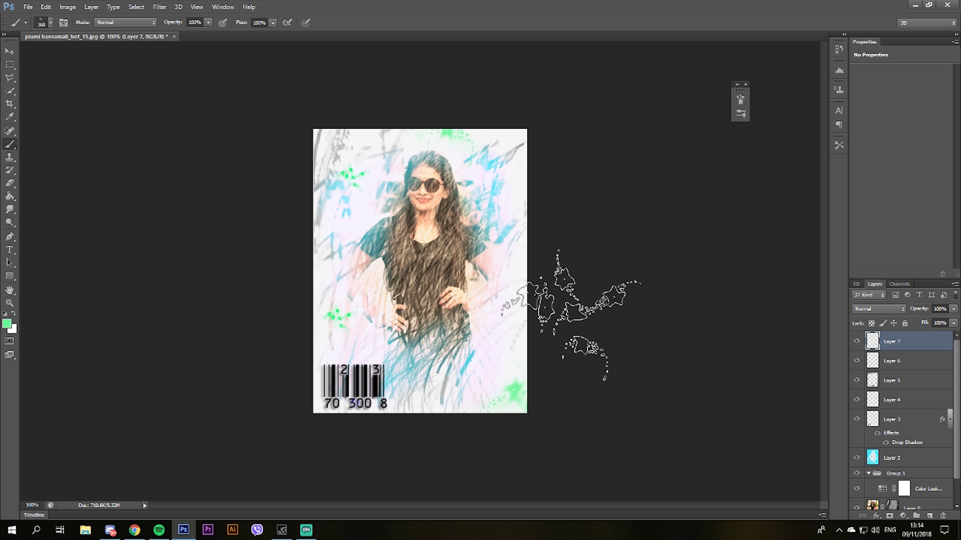
left_click(578, 193)
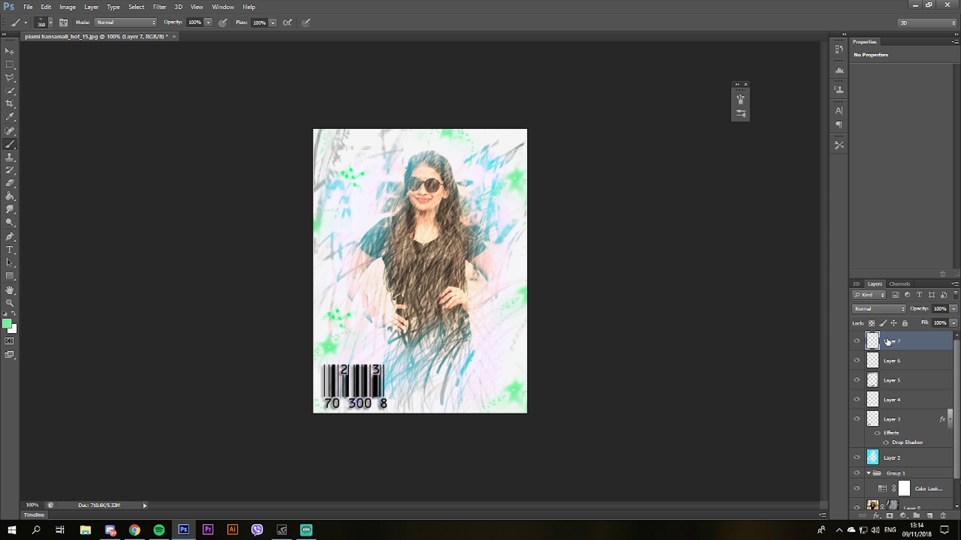
Set Layer 7's blend mode to Darker Color.
left_click(877, 309)
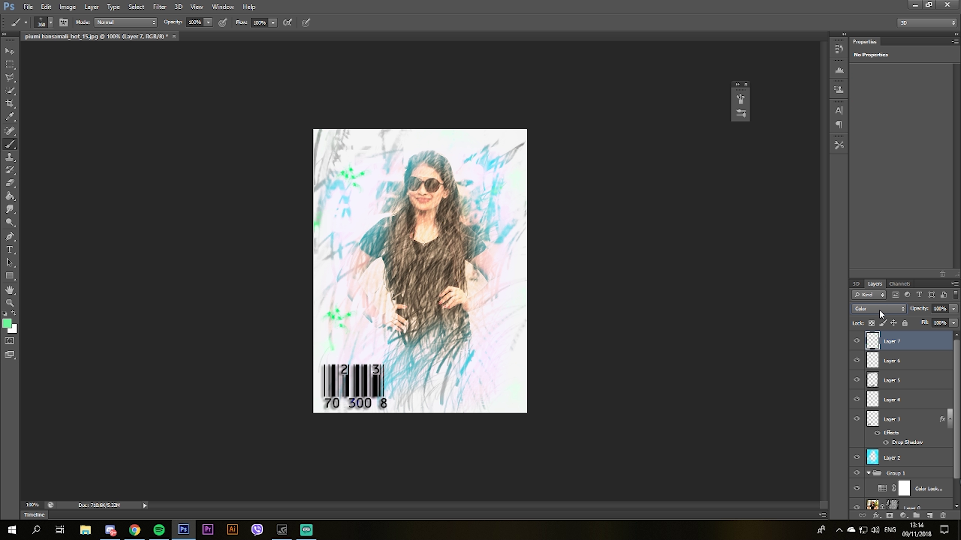
scroll(879, 310, "up", 2)
scroll(879, 309, "up", 1)
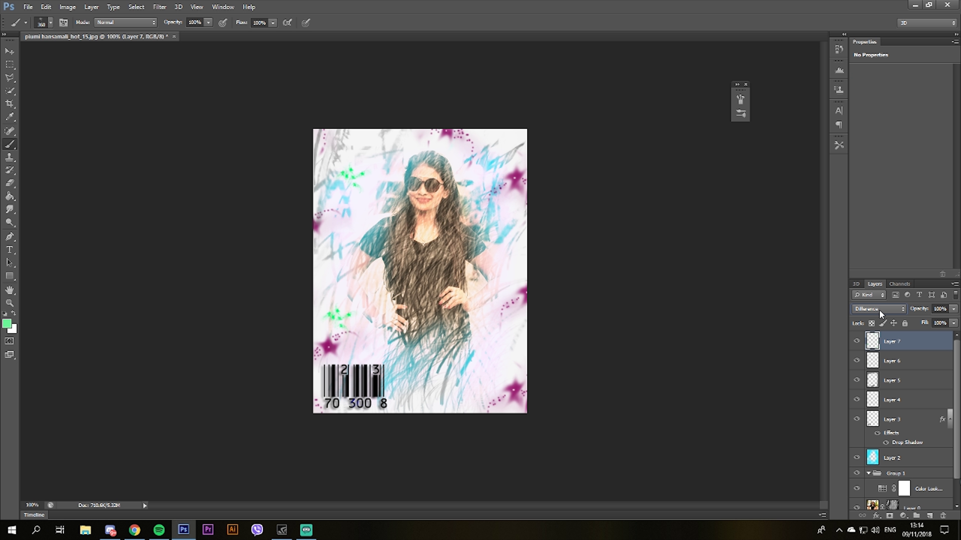
scroll(879, 310, "up", 2)
scroll(879, 309, "up", 1)
scroll(879, 310, "up", 2)
scroll(879, 310, "up", 2)
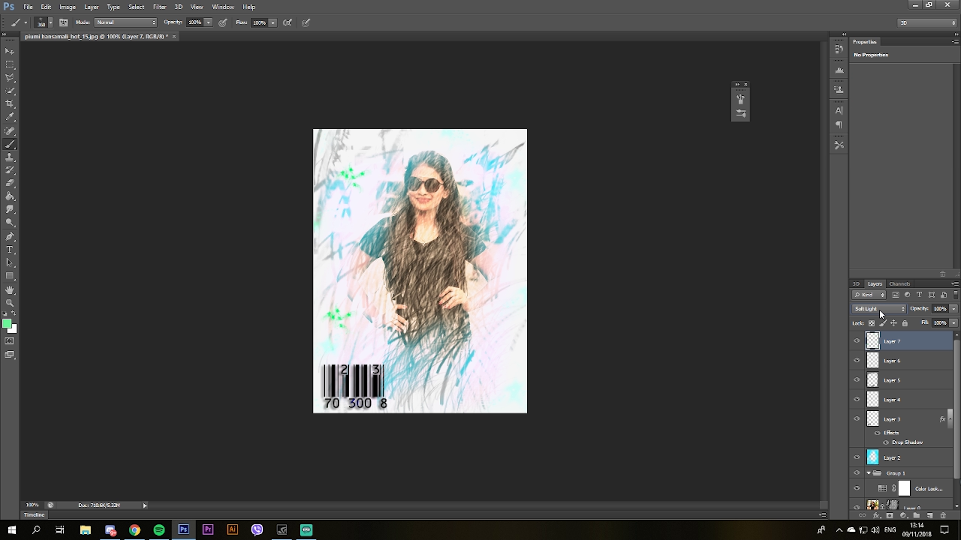
scroll(879, 310, "up", 2)
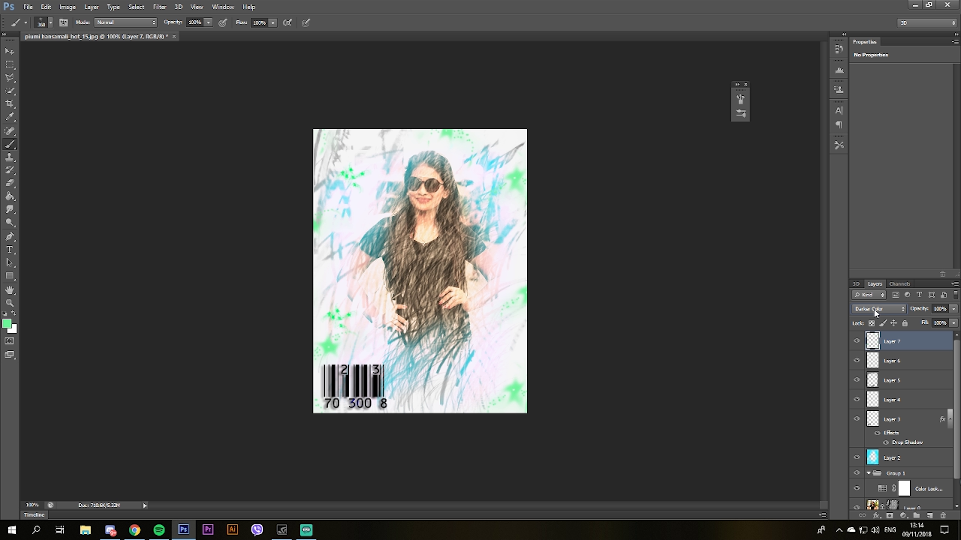
Set the flower splatter Layer 6 to Darker Color blend mode too.
left_click(867, 363)
left_click(866, 311)
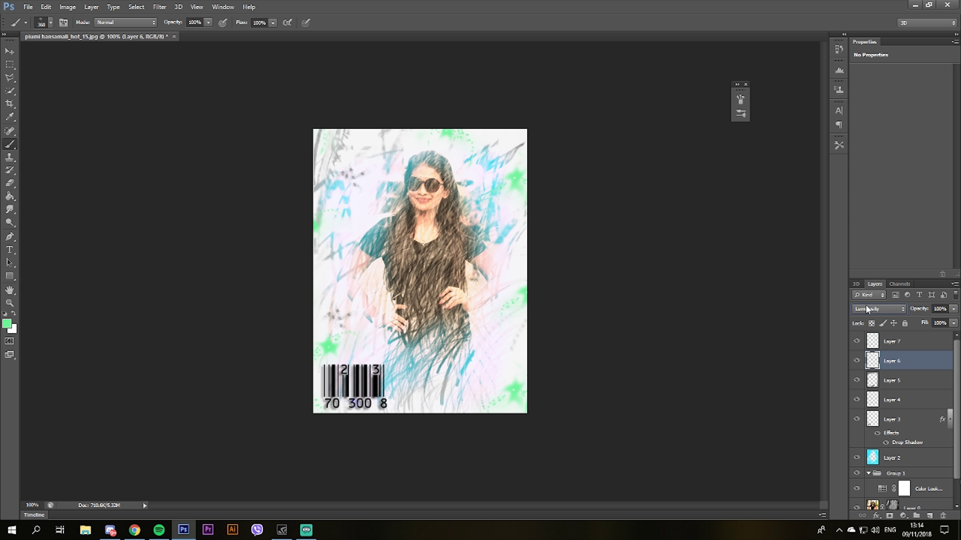
scroll(875, 309, "up", 2)
scroll(875, 307, "up", 1)
scroll(875, 307, "down", 1)
scroll(875, 307, "up", 1)
scroll(877, 307, "up", 1)
Scale the barcode on Layer 3 down to about 83% with Free Transform.
left_click(893, 341)
key("v")
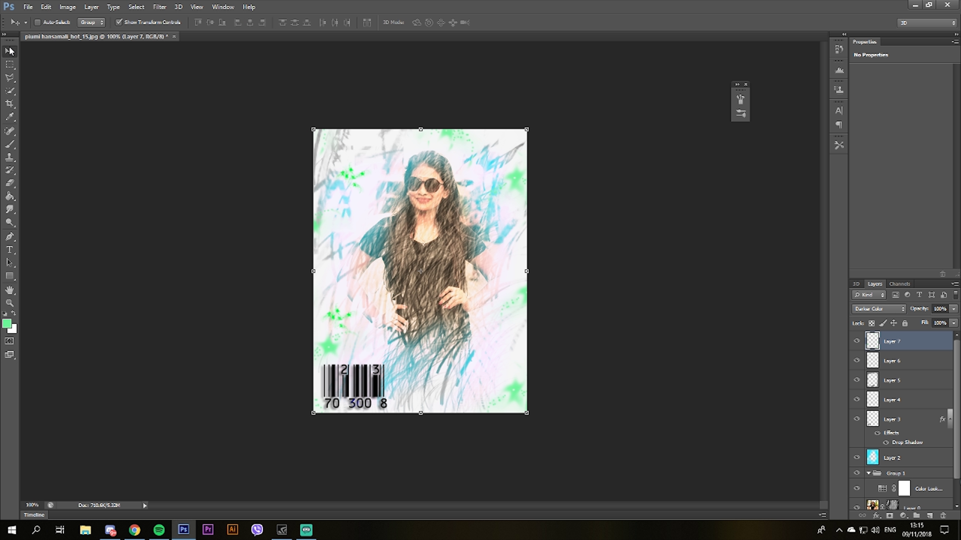
left_click(876, 431)
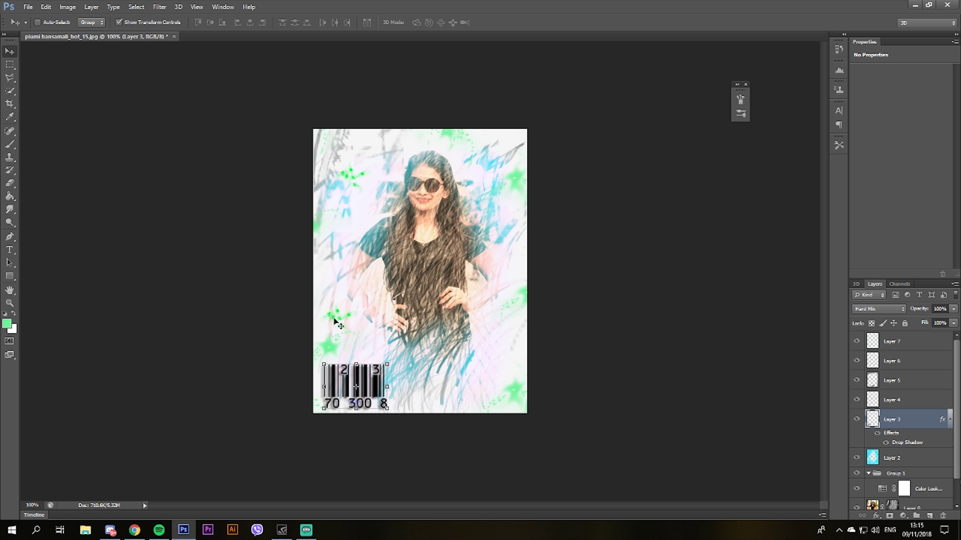
key("ctrl+t")
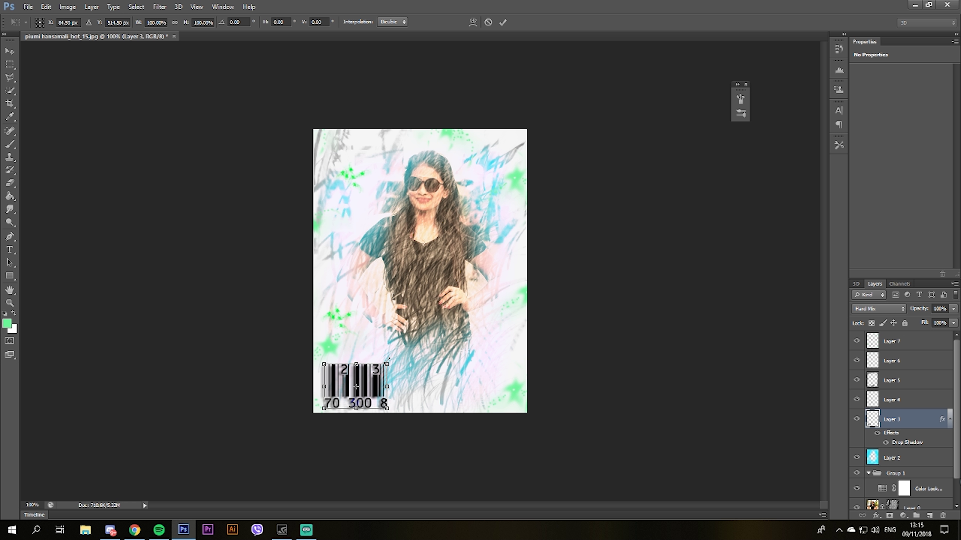
left_click(66, 7)
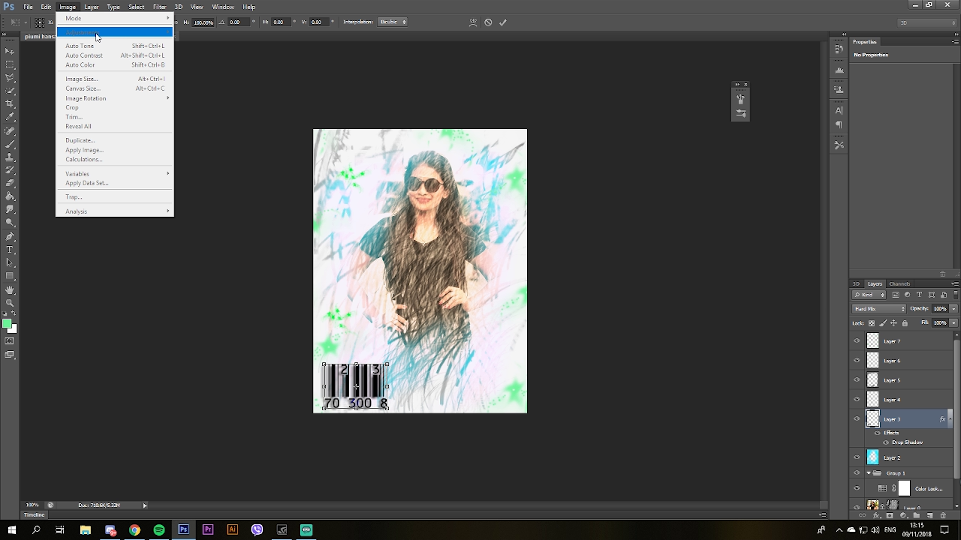
left_click(236, 176)
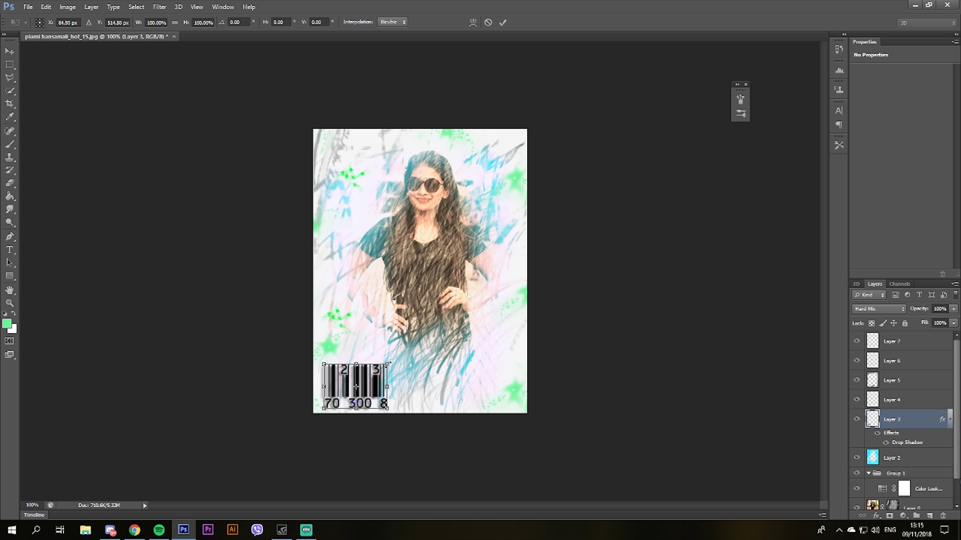
left_click_drag(389, 363, 380, 372)
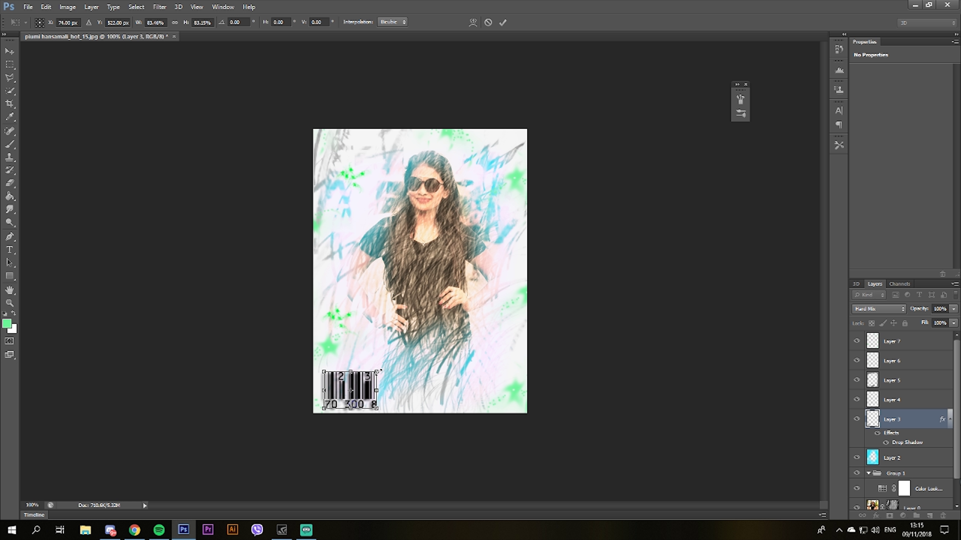
left_click(503, 22)
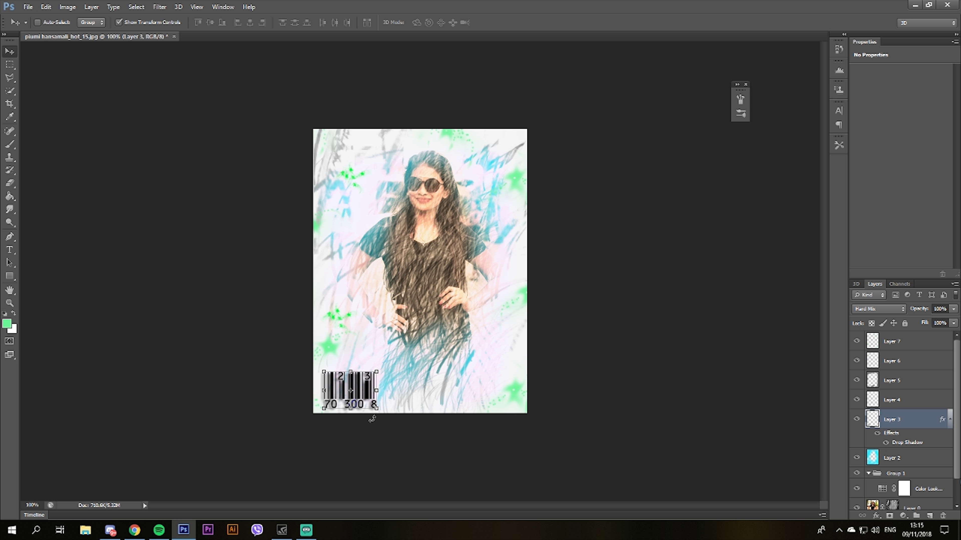
Nudge the barcode left into the bottom-left corner, then reselect Layer 7.
key("ctrl+t")
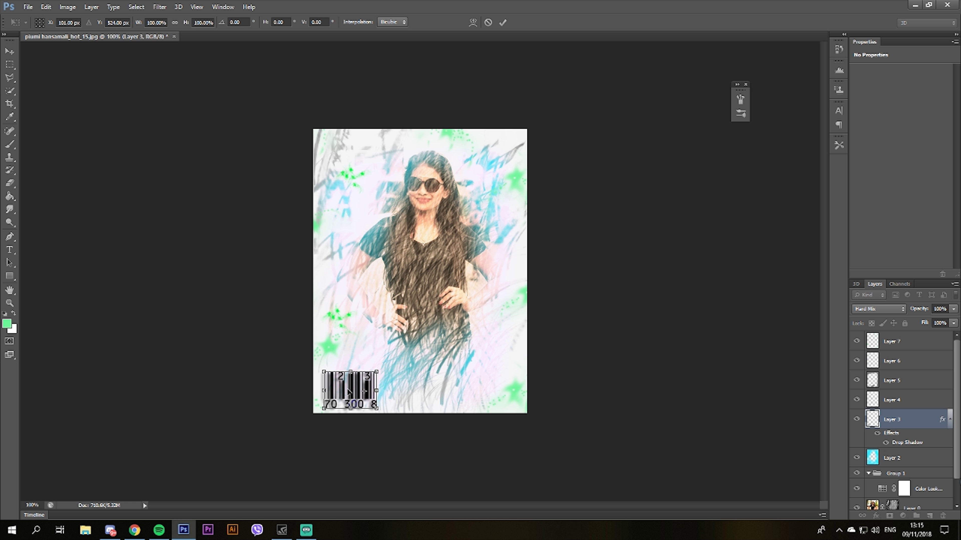
left_click_drag(346, 391, 342, 392)
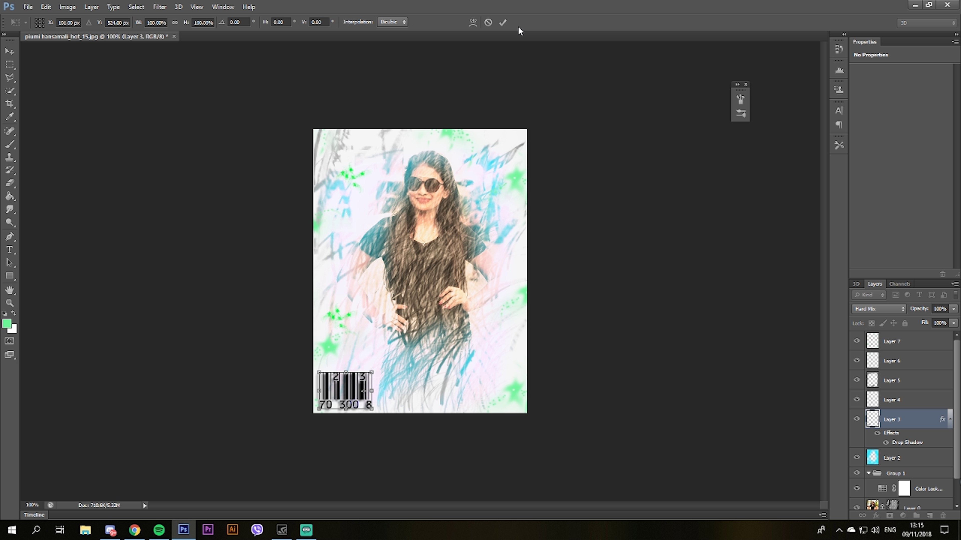
left_click(503, 22)
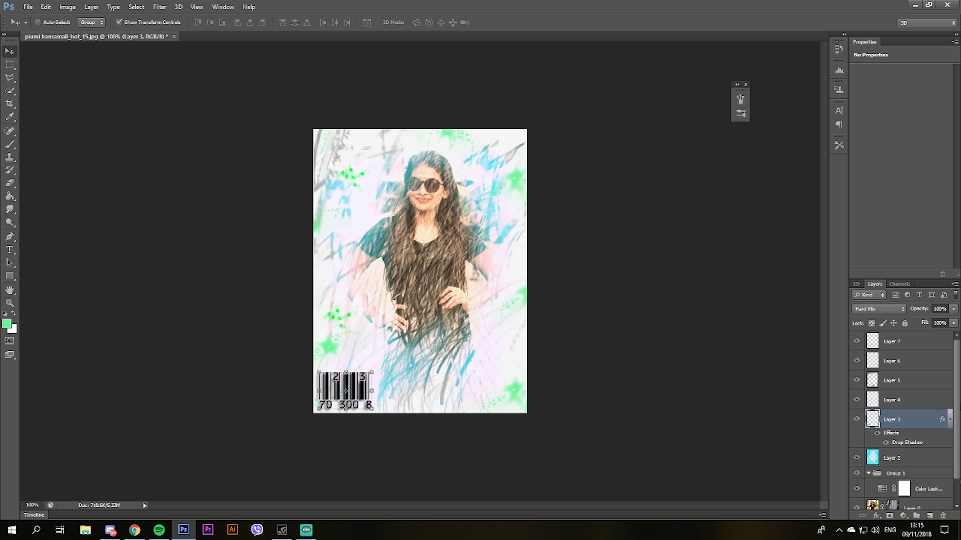
left_click(893, 406)
left_click(891, 344)
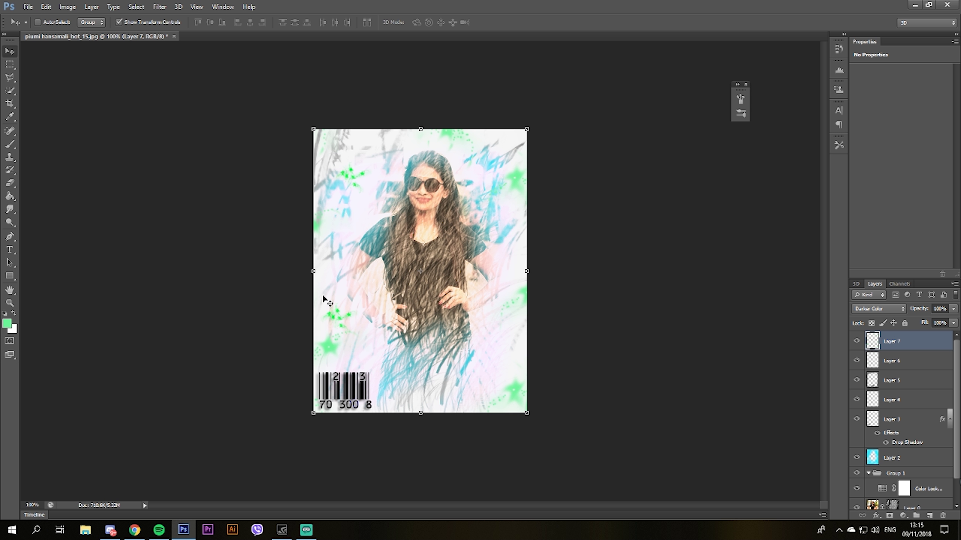
Add empty Layer 8 above Layer 7, choose Single Column Marquee, and zoom in on the photo.
left_click(929, 515)
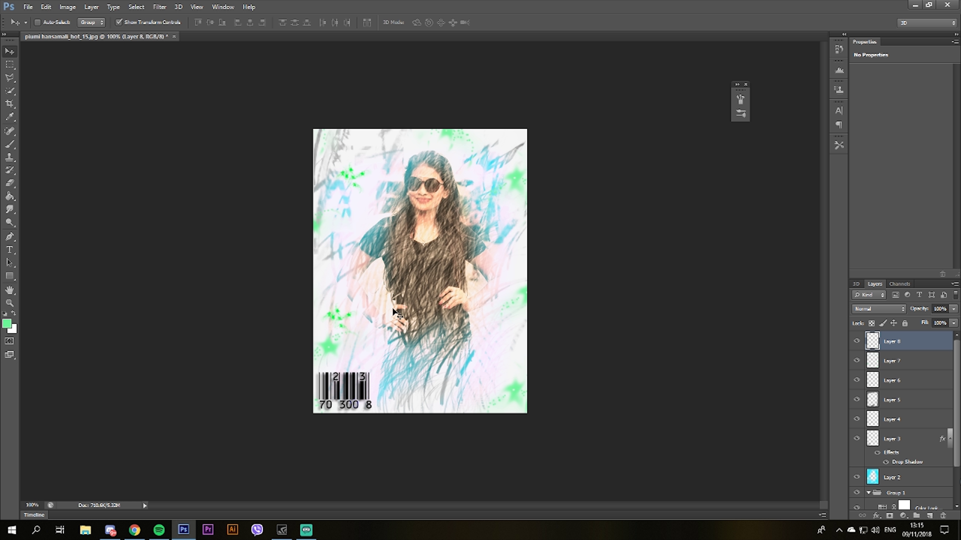
left_click(14, 69)
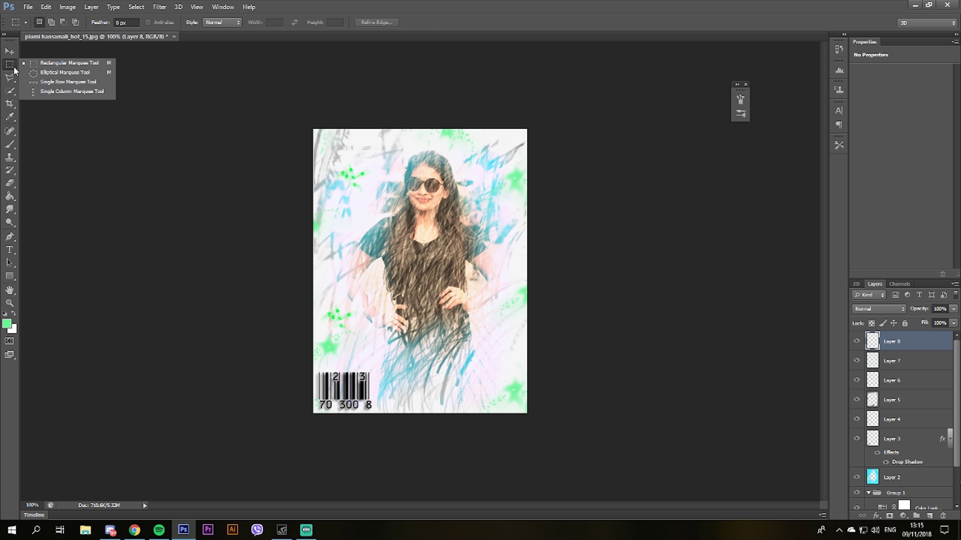
left_click(51, 82)
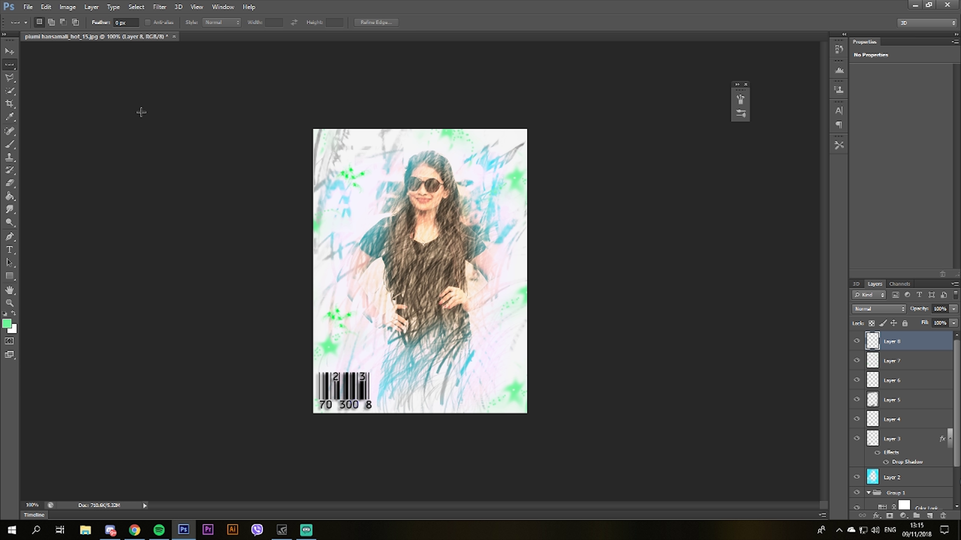
left_click(13, 67)
left_click(48, 91)
left_click(10, 303)
left_click(340, 263)
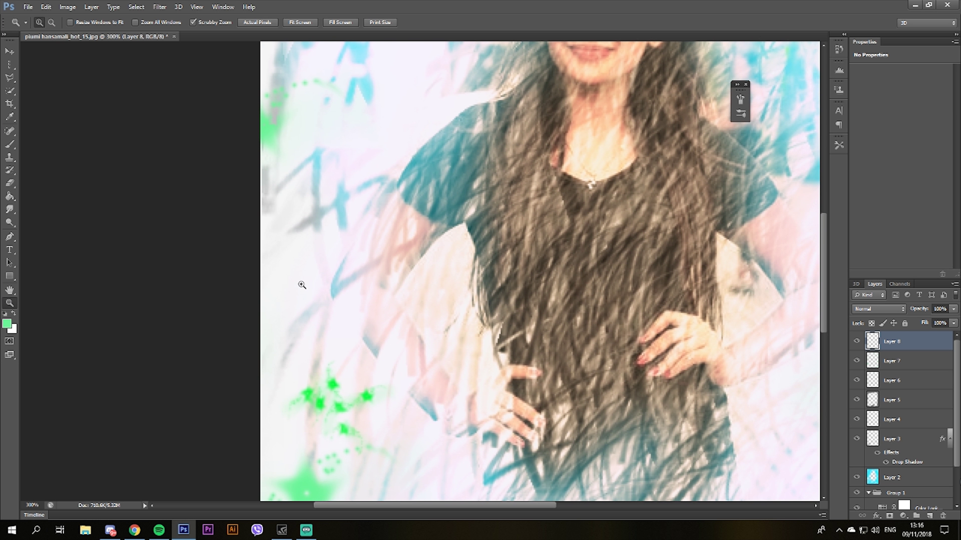
Select a one-pixel column above the barcode's left edge with the Single Column Marquee.
left_click(10, 65)
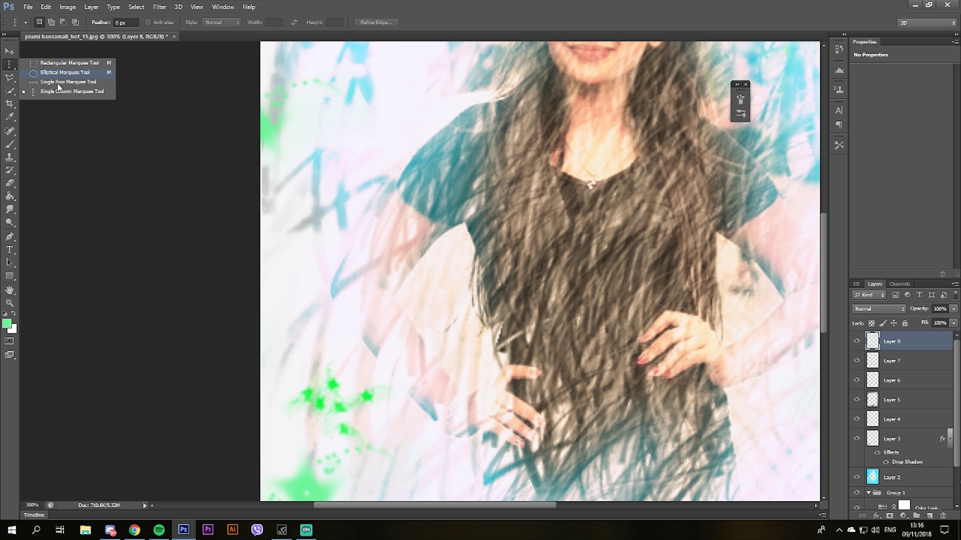
left_click(44, 93)
scroll(291, 166, "down", 3)
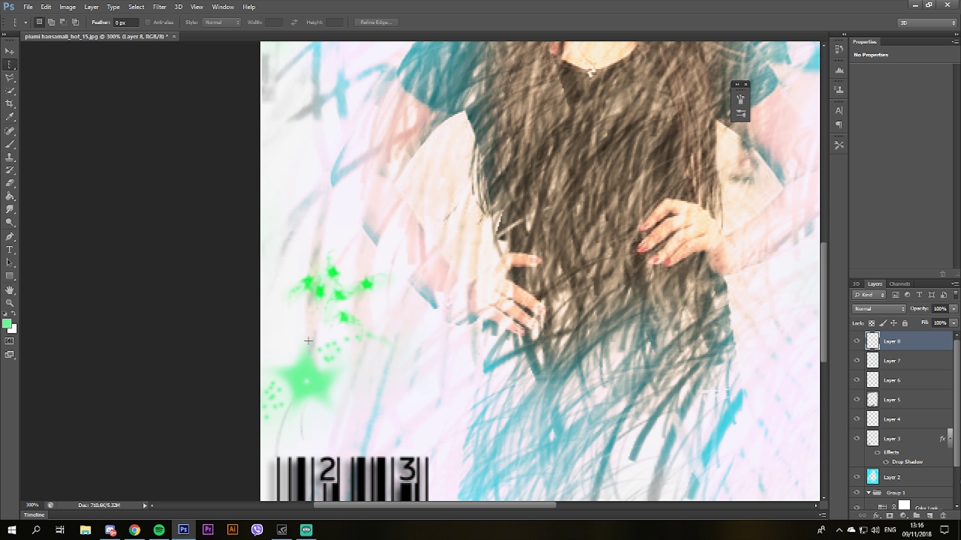
left_click_drag(281, 446, 284, 429)
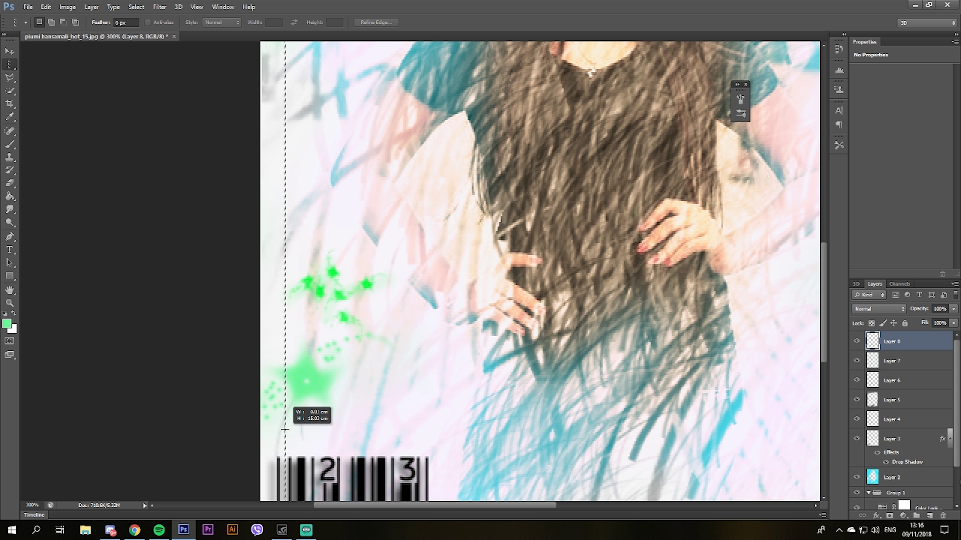
scroll(287, 424, "up", 1)
scroll(290, 420, "up", 2)
scroll(292, 418, "up", 3)
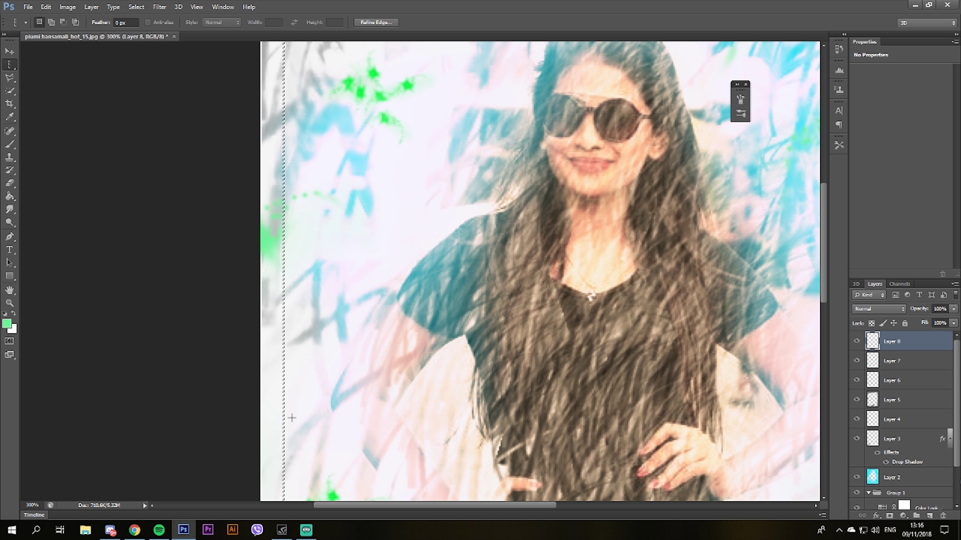
scroll(291, 418, "up", 4)
left_click_drag(287, 409, 290, 327)
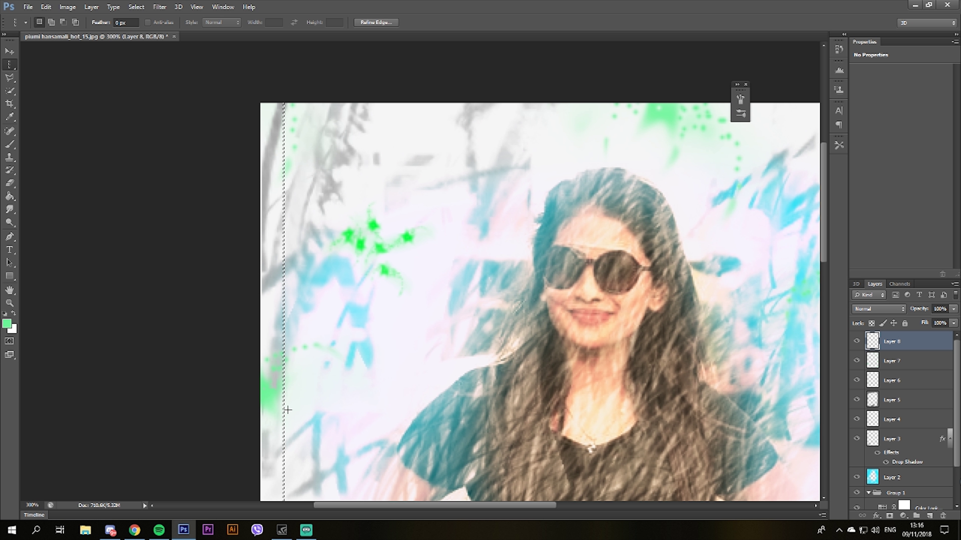
Switch to Rectangular Marquee and select a thin vertical strip running down to the barcode.
right_click(291, 326)
left_click(325, 133)
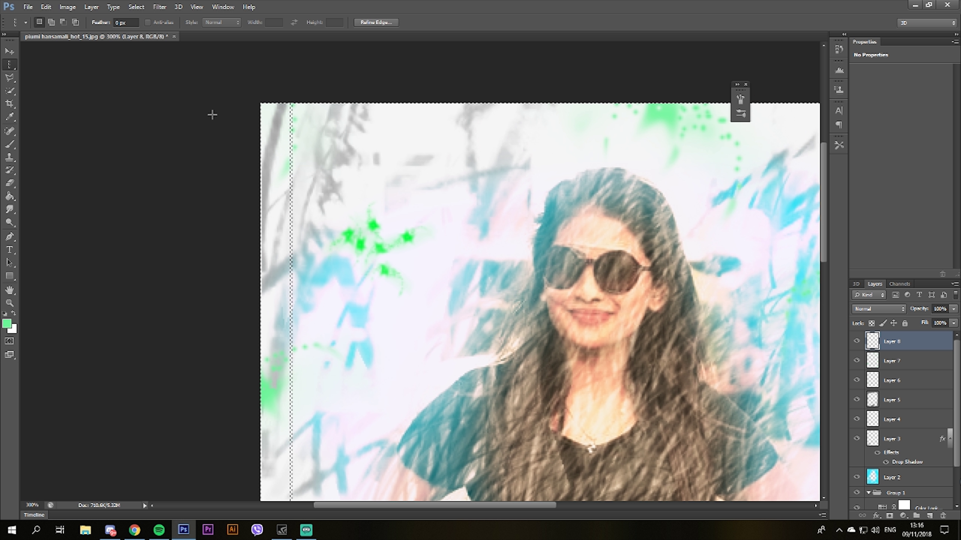
right_click(18, 68)
left_click(45, 68)
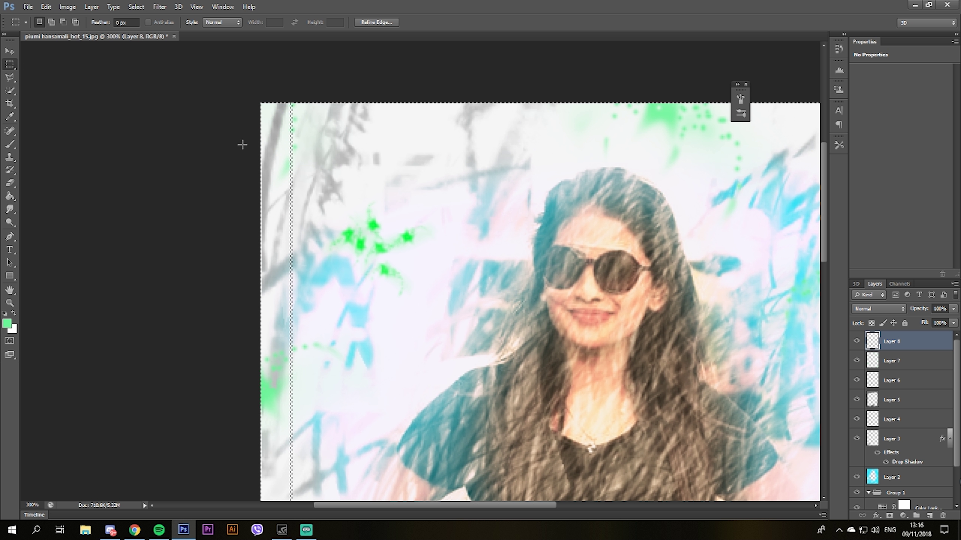
left_click(300, 161)
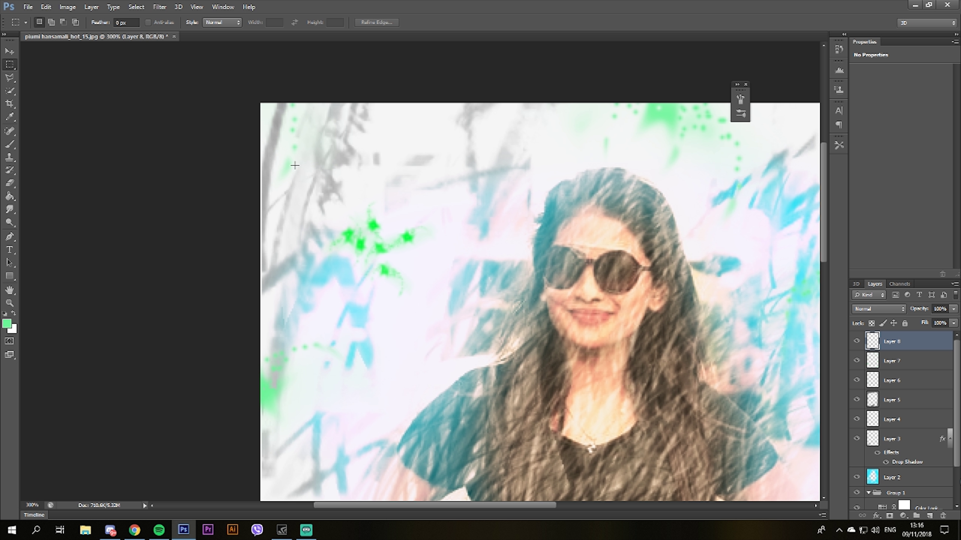
mouse_move(281, 123)
left_mouse_down()
mouse_move(309, 500)
mouse_move(286, 460)
left_mouse_up()
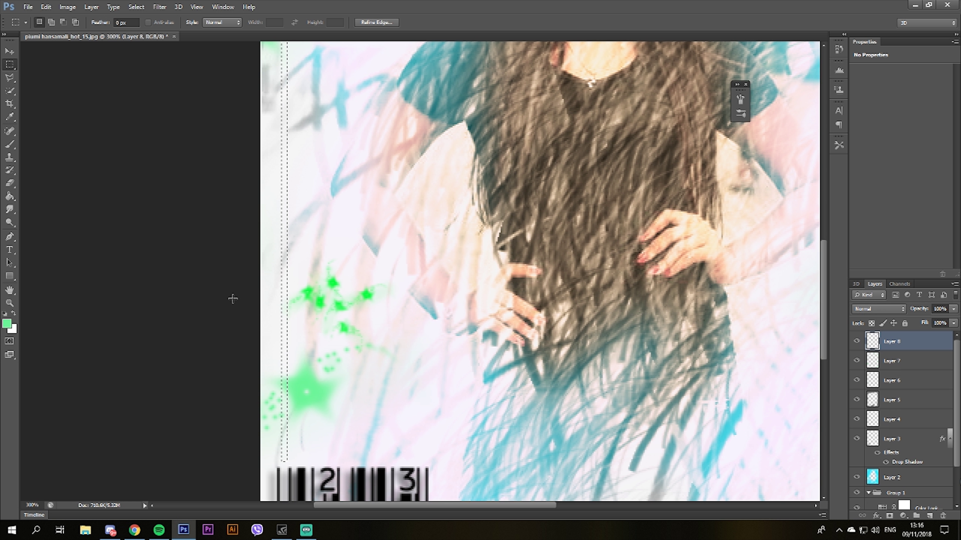
Fill the strip with black using the Paint Bucket, then add new Layer 9.
left_click_drag(10, 196, 36, 204)
left_click(6, 324)
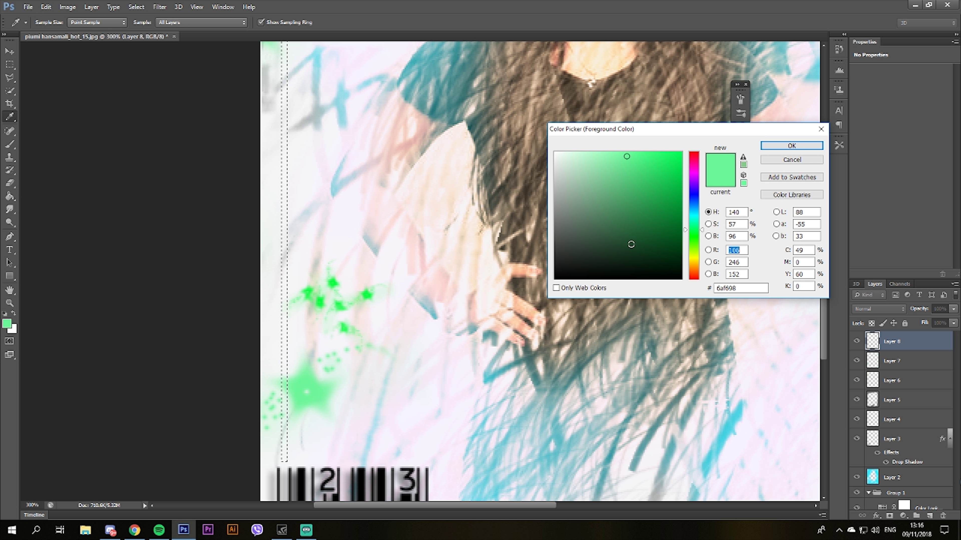
left_click(555, 278)
left_click(791, 145)
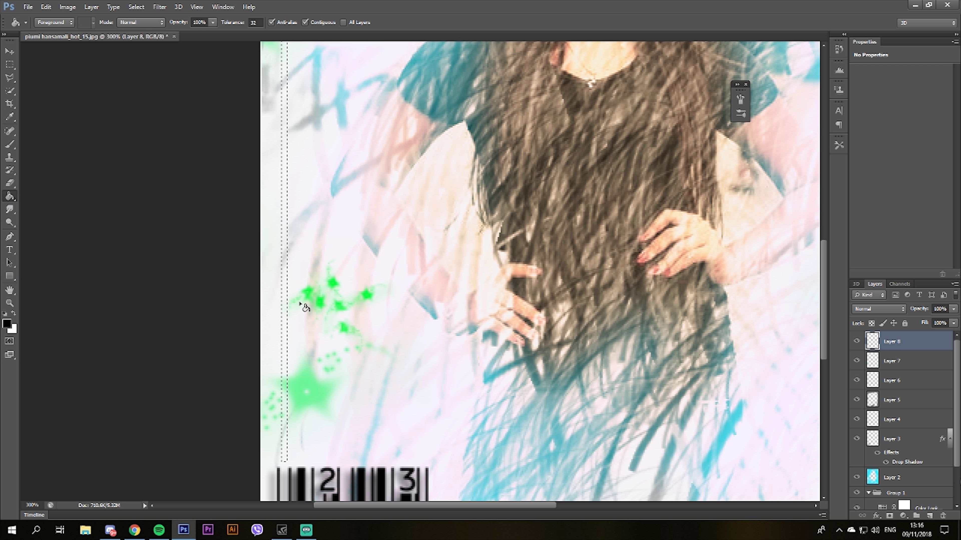
scroll(265, 326, "up", 3)
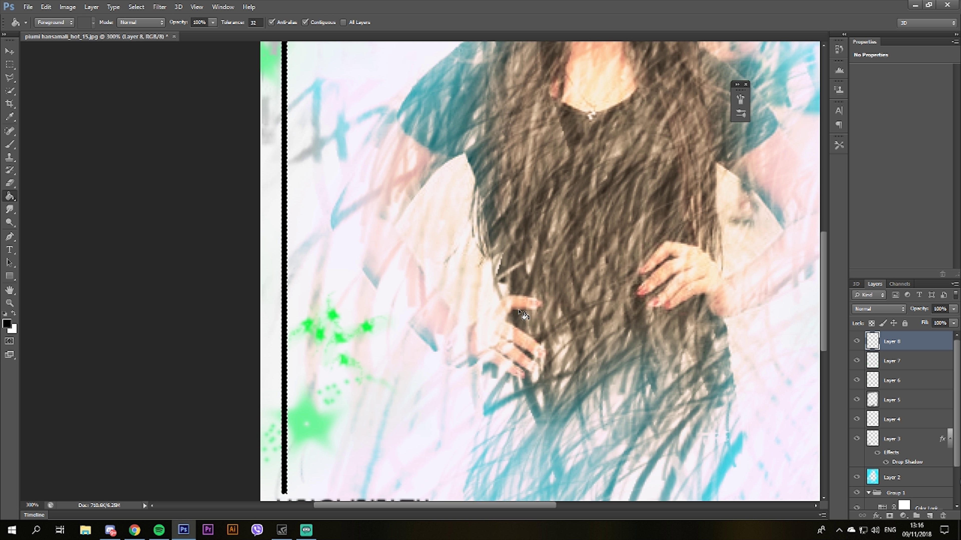
scroll(379, 322, "up", 3)
scroll(473, 318, "up", 3)
scroll(523, 314, "up", 3)
scroll(523, 314, "up", 2)
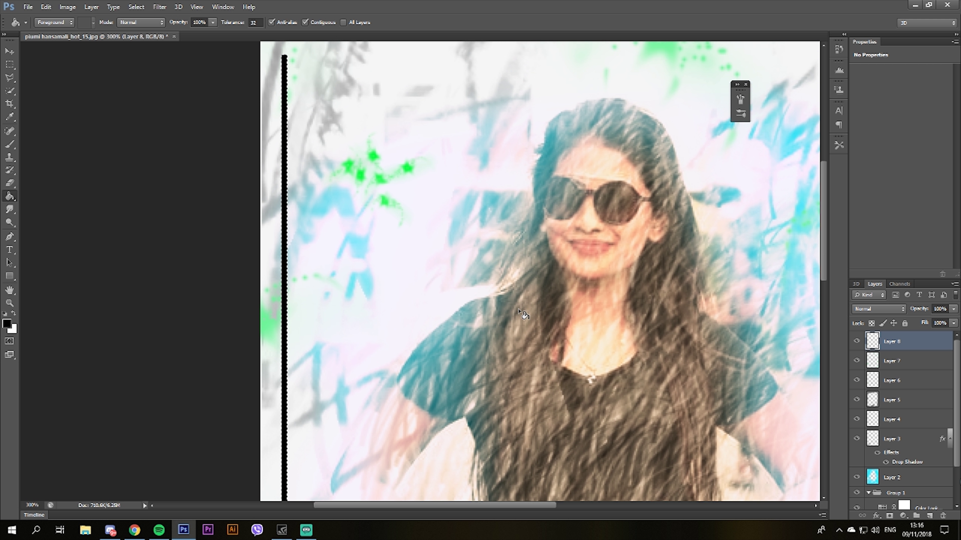
scroll(523, 314, "up", 1)
scroll(523, 314, "down", 1)
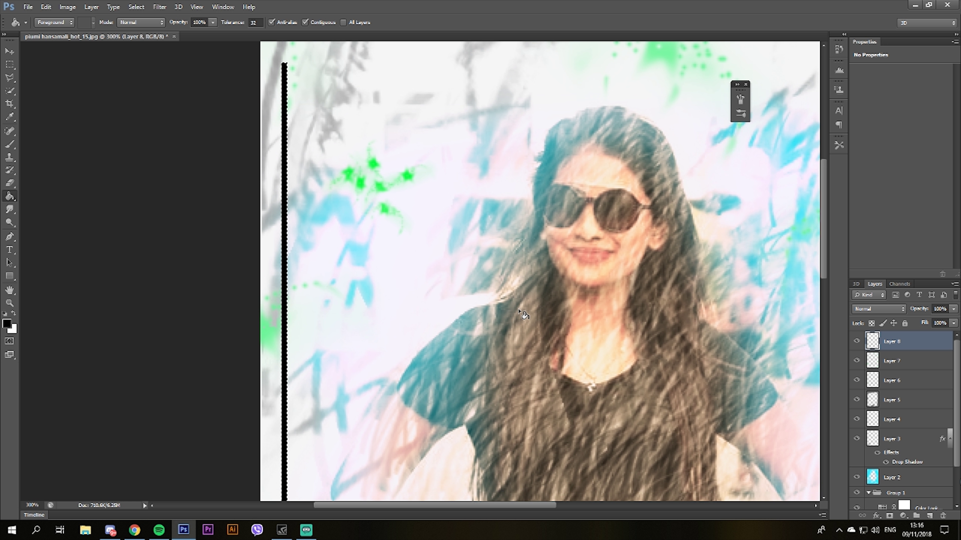
scroll(523, 314, "down", 1)
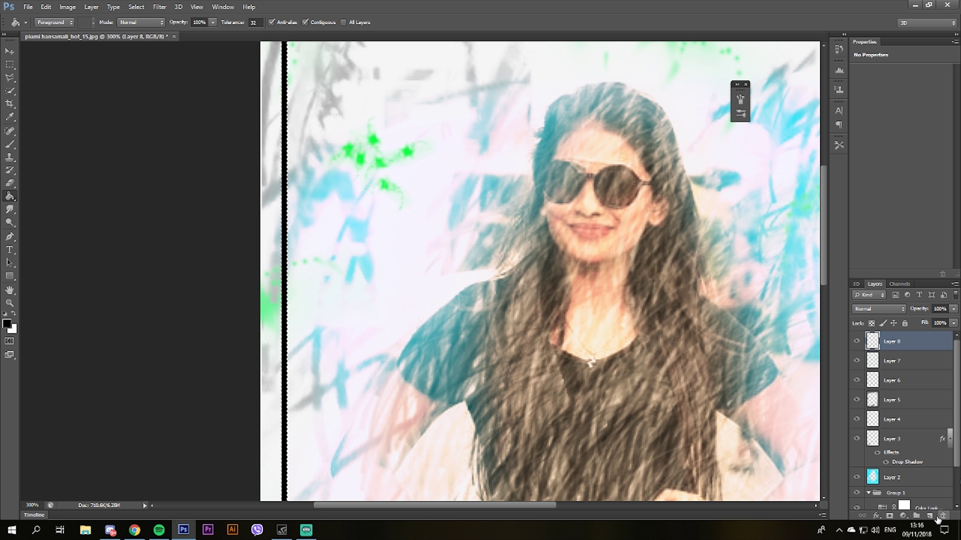
left_click(930, 515)
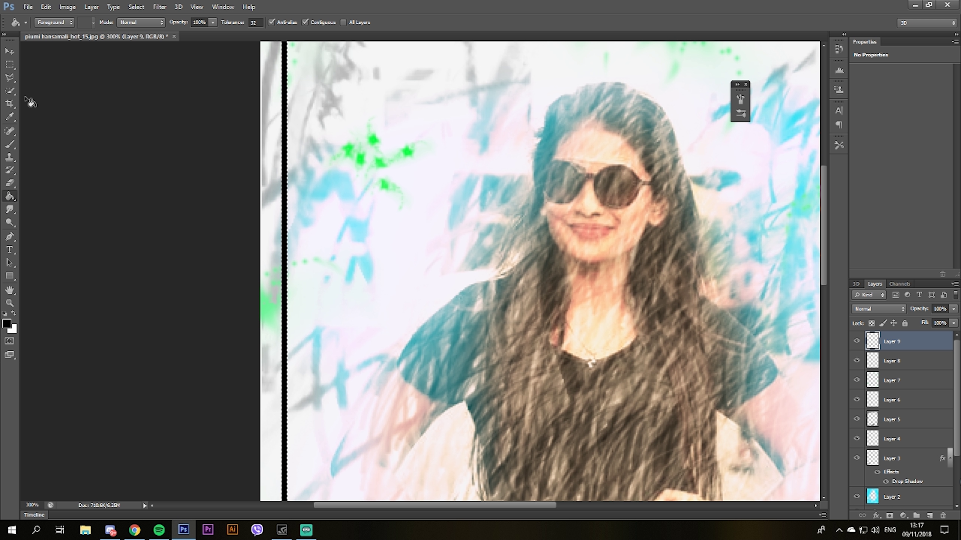
Select a thin tall rectangular strip beside the first line, extending down to the barcode.
right_click(10, 64)
left_click(55, 65)
scroll(319, 178, "up", 2)
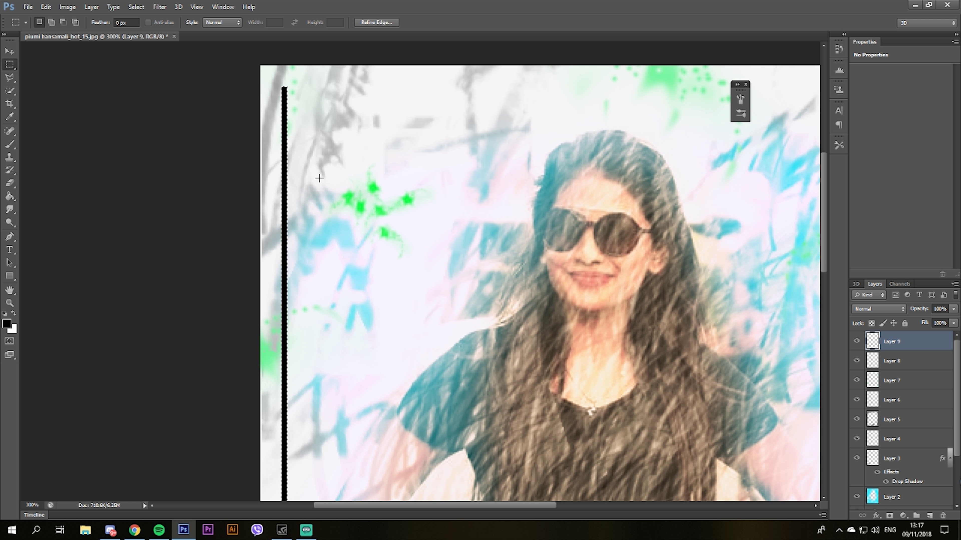
scroll(301, 262, "down", 2)
scroll(300, 262, "down", 2)
scroll(301, 227, "down", 1)
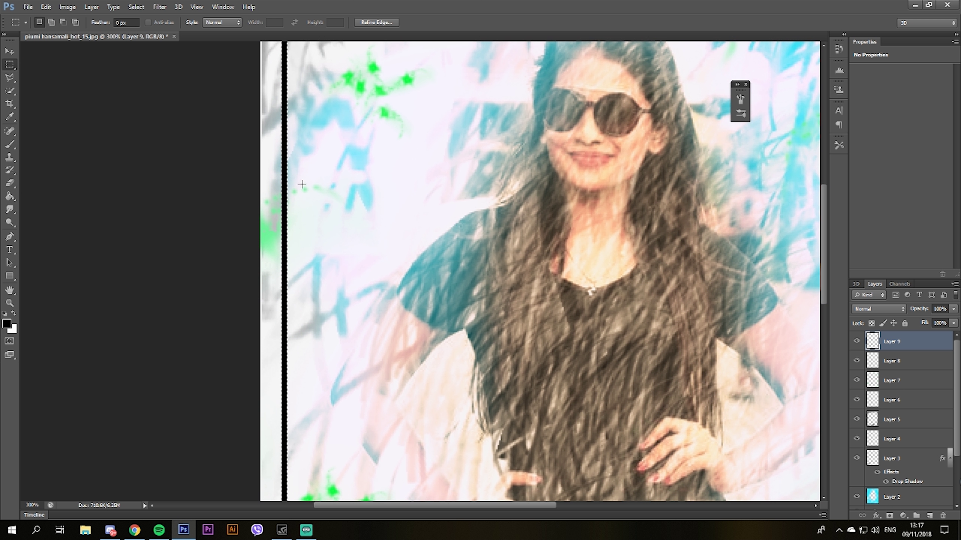
scroll(298, 133, "up", 2)
scroll(303, 137, "up", 3)
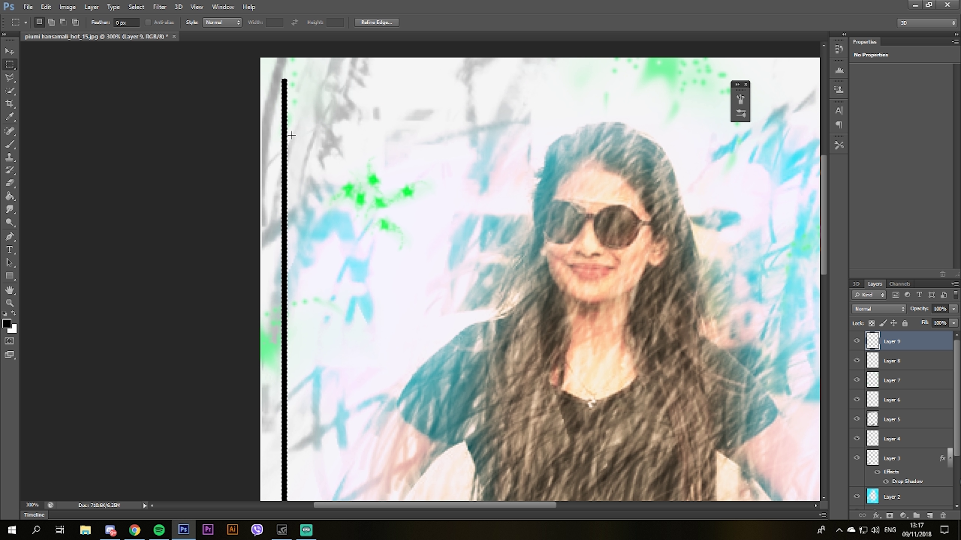
mouse_move(293, 127)
left_mouse_down()
mouse_move(306, 502)
mouse_move(299, 362)
left_mouse_up()
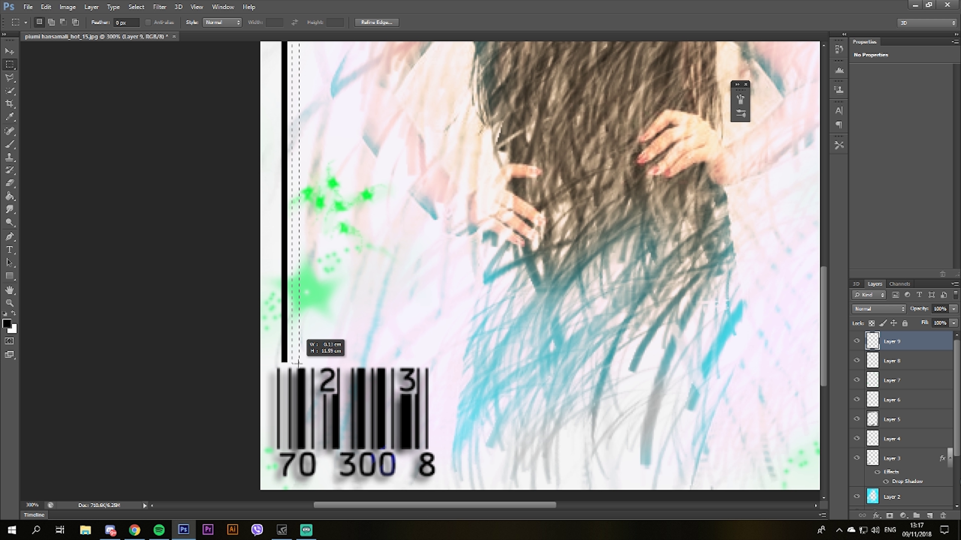
left_click_drag(298, 362, 297, 363)
scroll(297, 346, "up", 3)
scroll(296, 346, "up", 3)
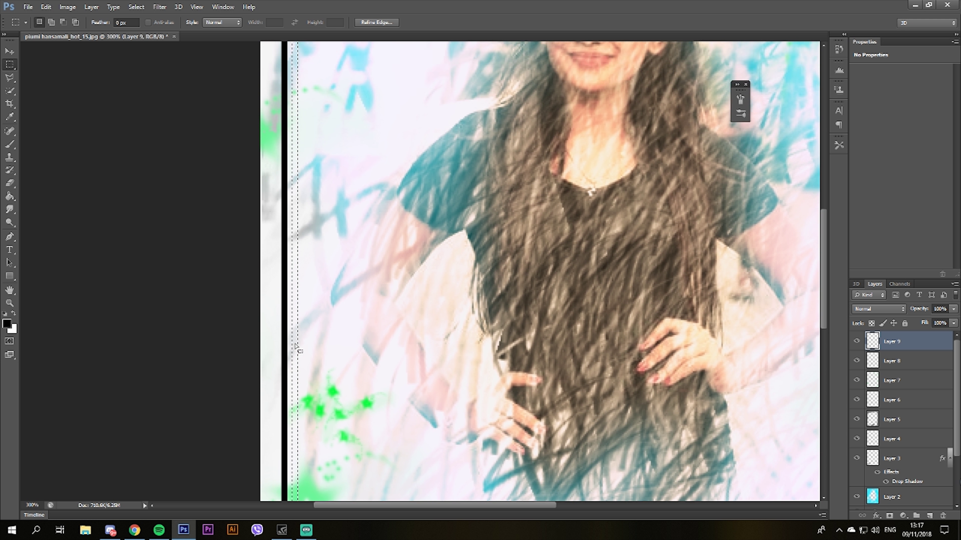
scroll(297, 346, "up", 3)
scroll(296, 346, "up", 3)
scroll(296, 347, "up", 3)
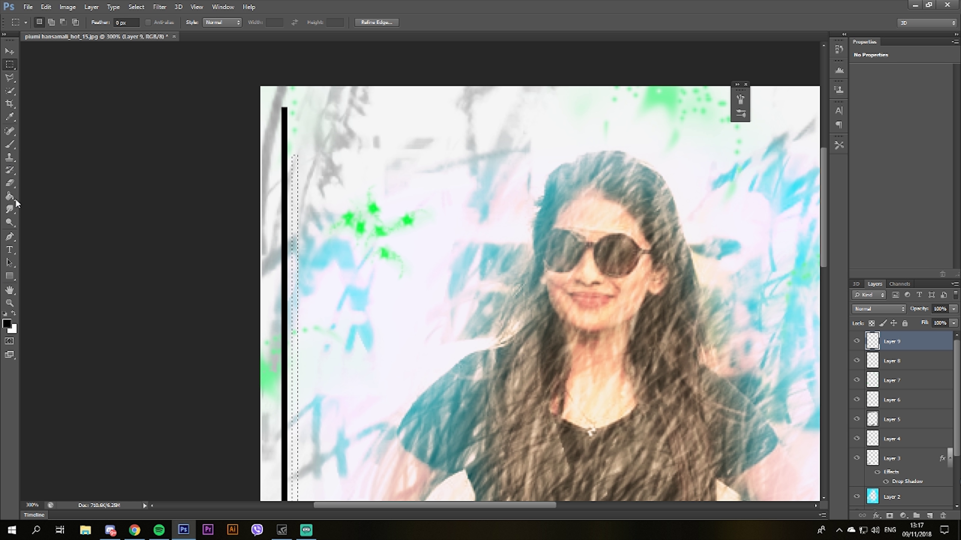
Fill the strip on Layer 9 with black #000000 using the Paint Bucket.
left_click_drag(9, 196, 57, 204)
left_click(7, 324)
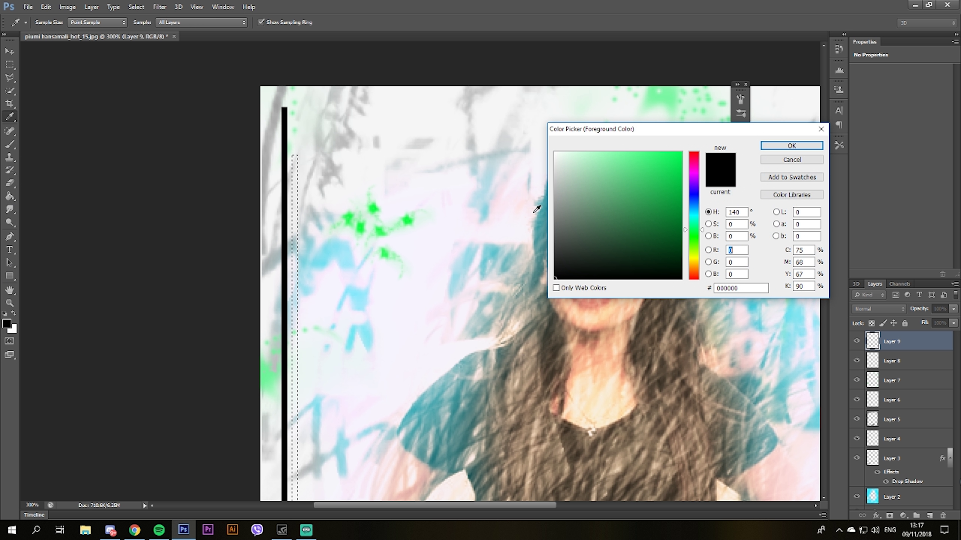
key("Tab")
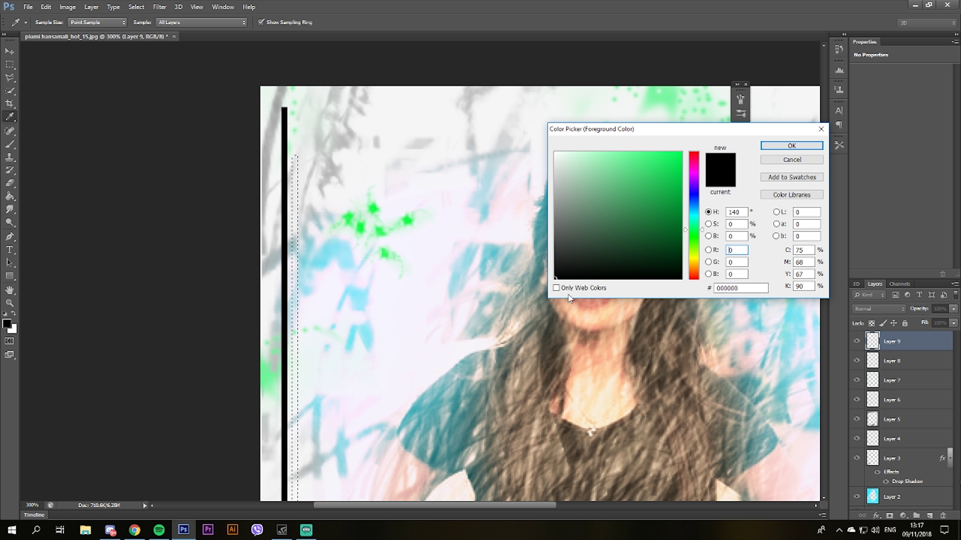
key("Tab")
key("Tab")
key("BackSpace")
left_click(792, 147)
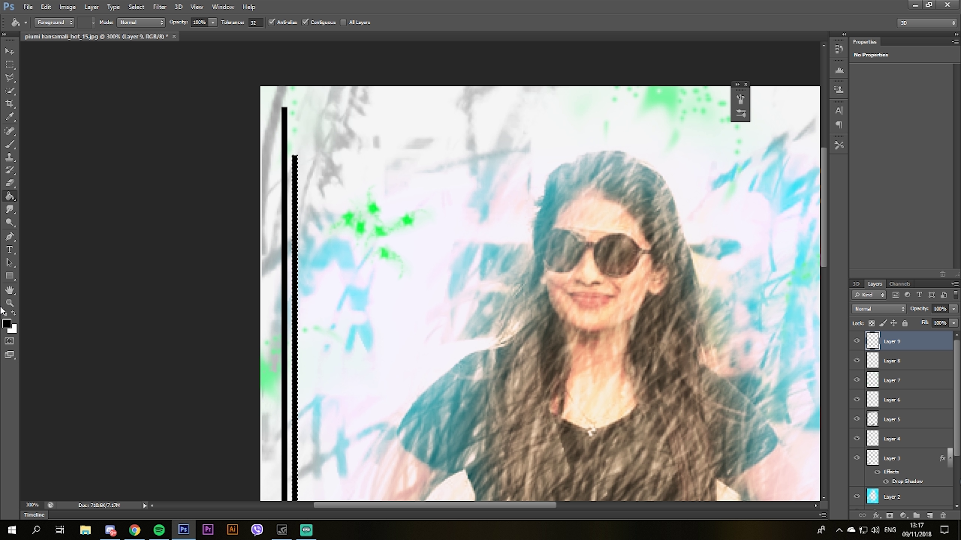
left_click(10, 51)
Activate Layer 2, zoom out to the whole image, and return to the Move tool.
left_click(910, 493)
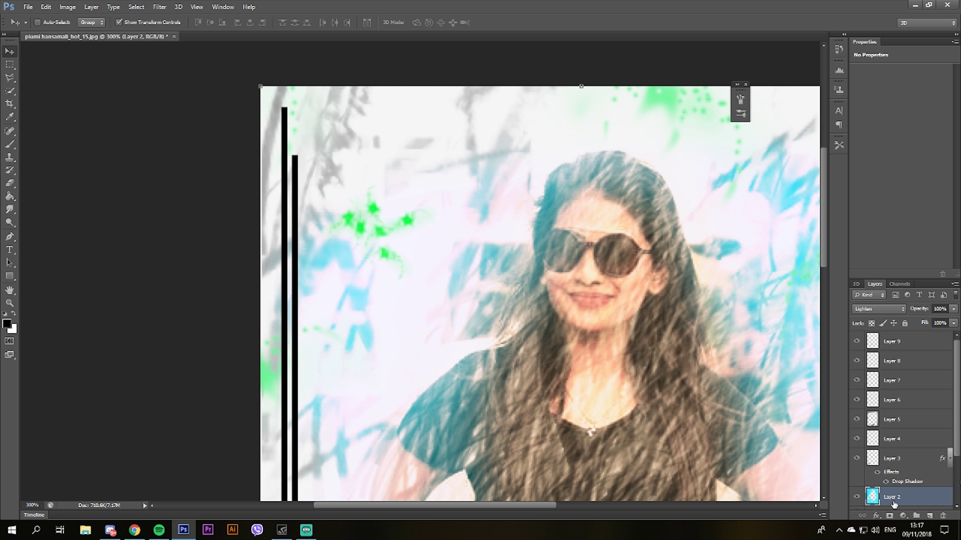
left_click(10, 303)
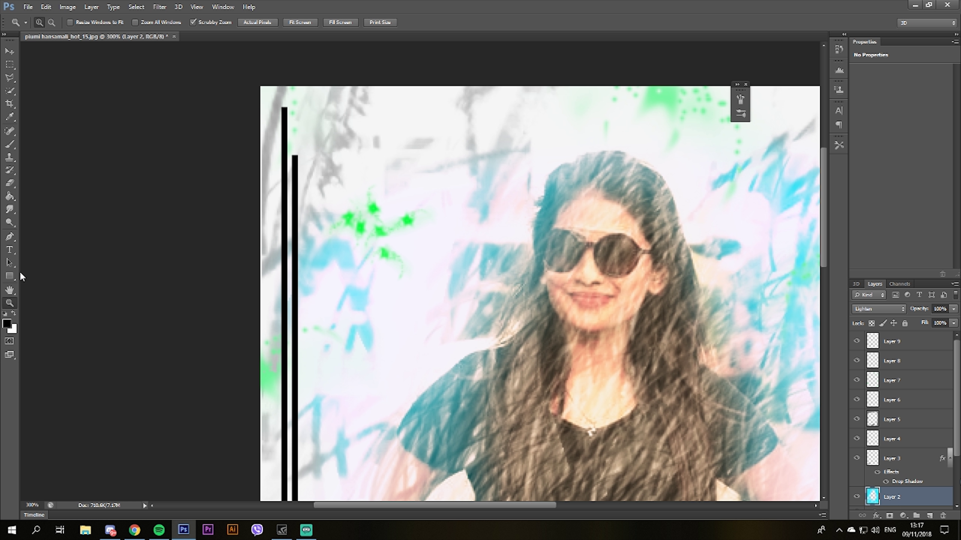
left_click(51, 22)
left_click(199, 211)
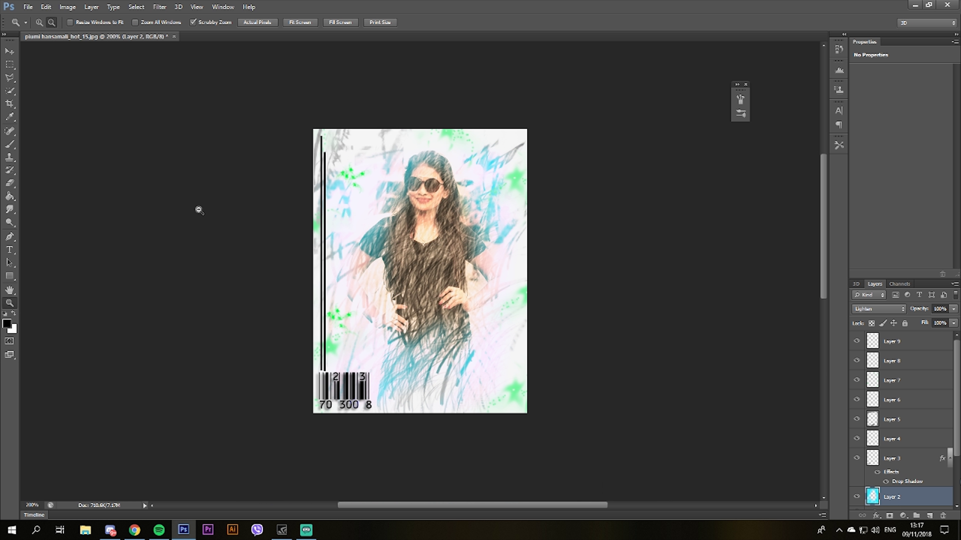
left_click(10, 52)
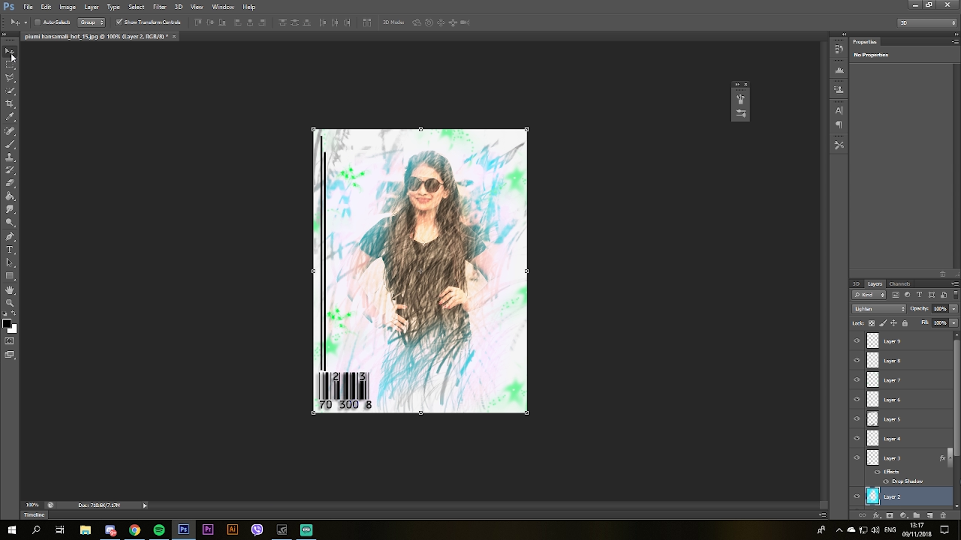